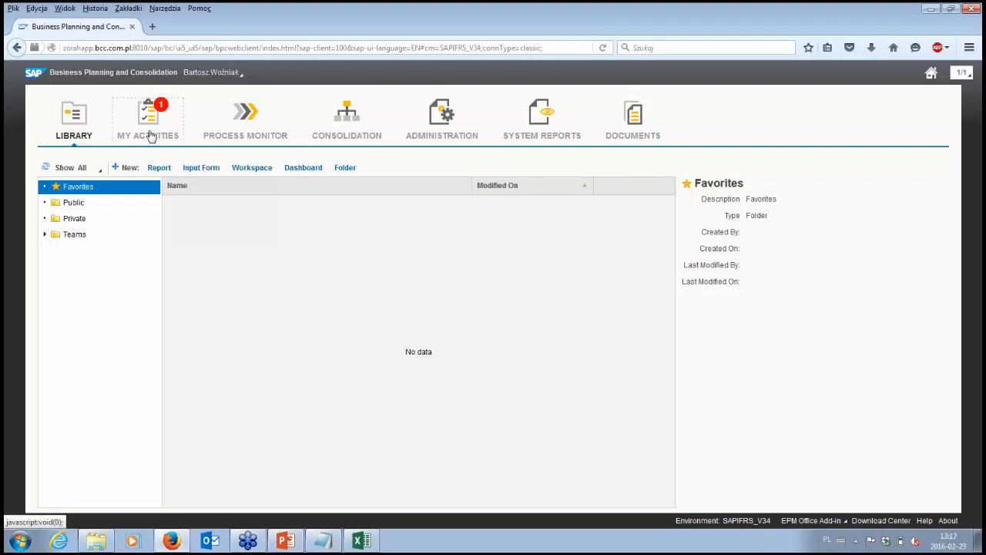
- Show the activities of the FS Consolidation Dec 2015 process and widen the Activity column for readable names
left_click(152, 137)
left_click(123, 220)
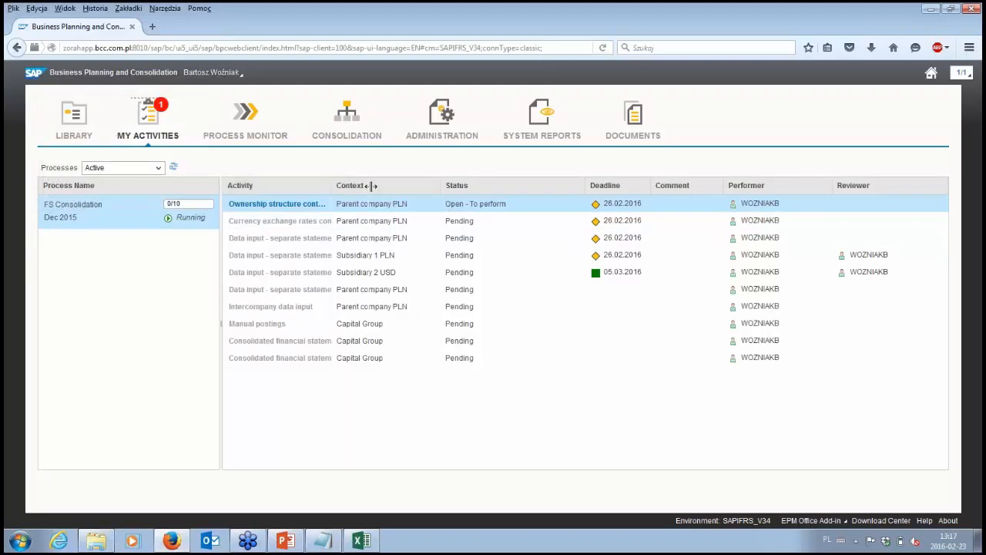
left_click_drag(331, 186, 424, 186)
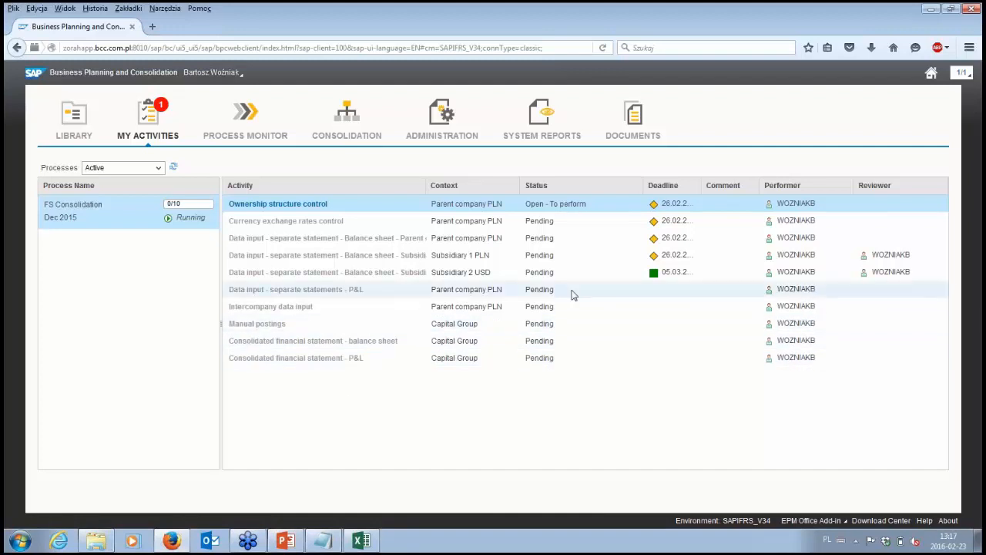
mouse_move(471, 208)
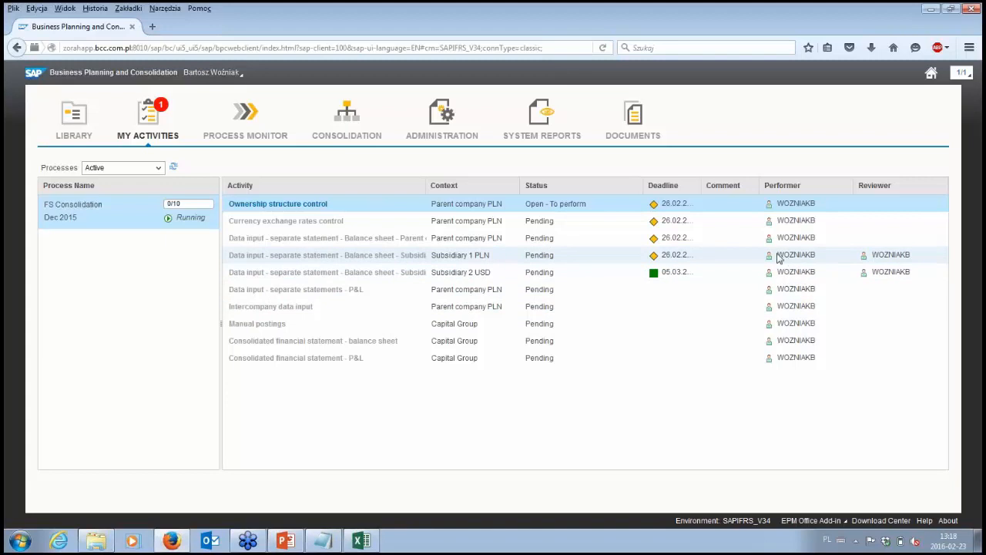
- Open the Ownership structure control activity, review the ownership data of scope S_PL_EUROPA for 2015.12, and close the ownership editor
mouse_move(328, 208)
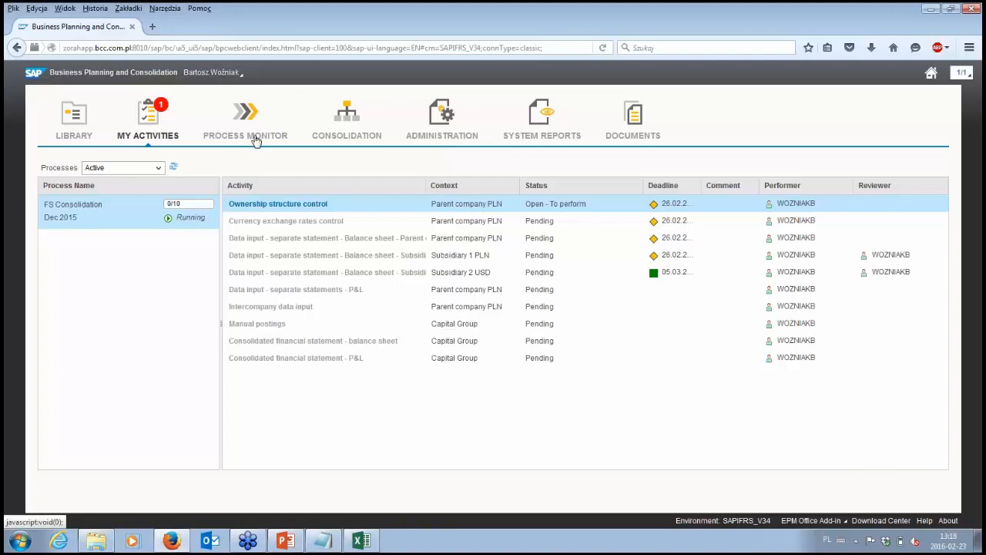
left_click(311, 205)
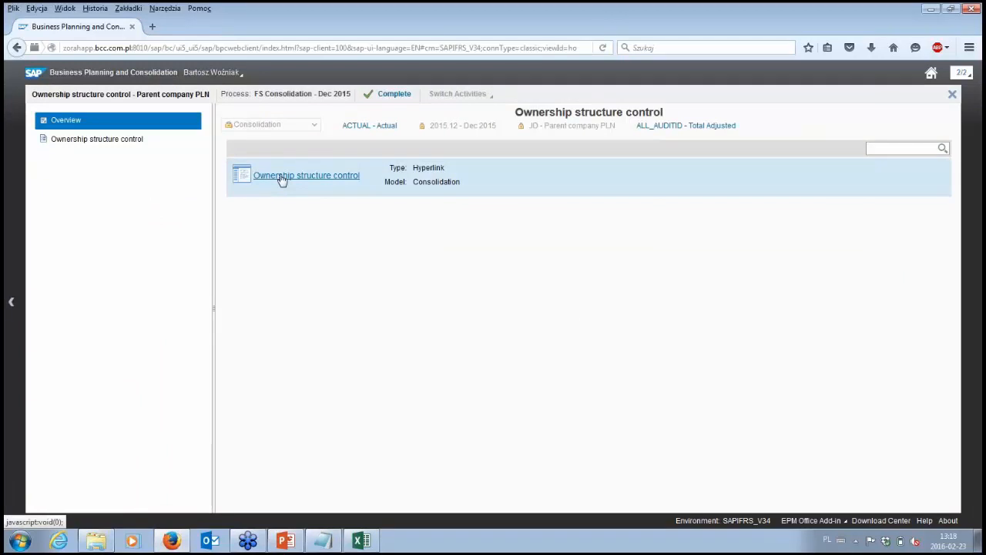
left_click(282, 178)
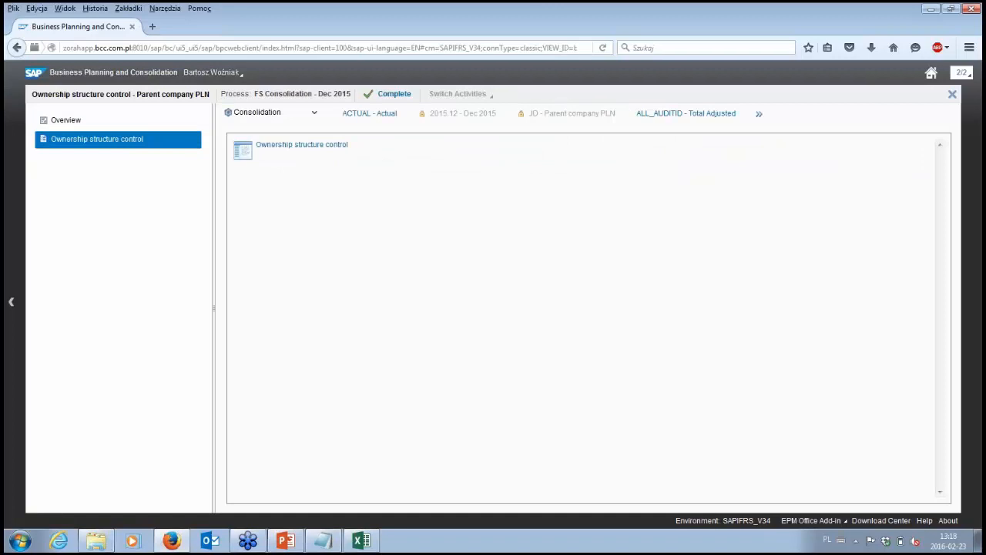
left_click(329, 146)
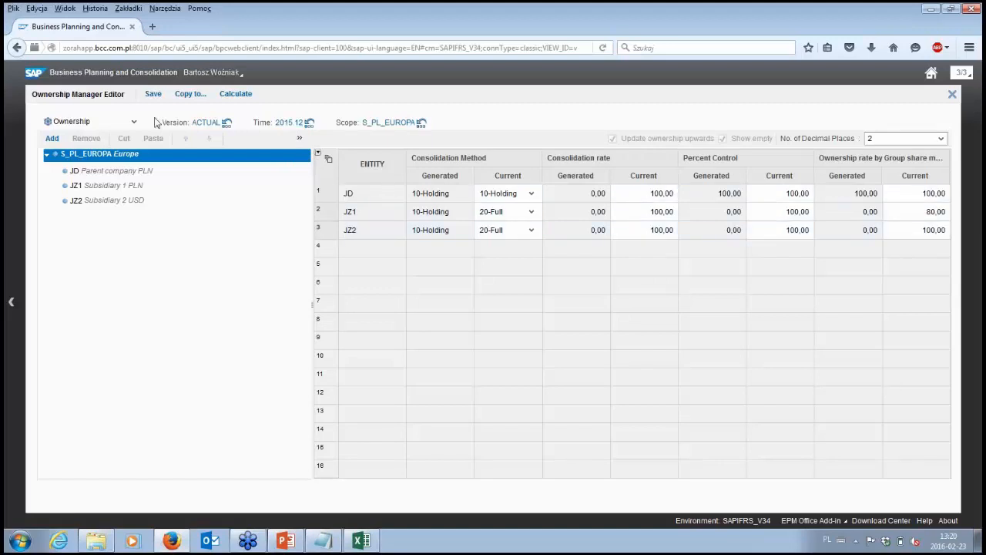
left_click(191, 96)
left_click(952, 95)
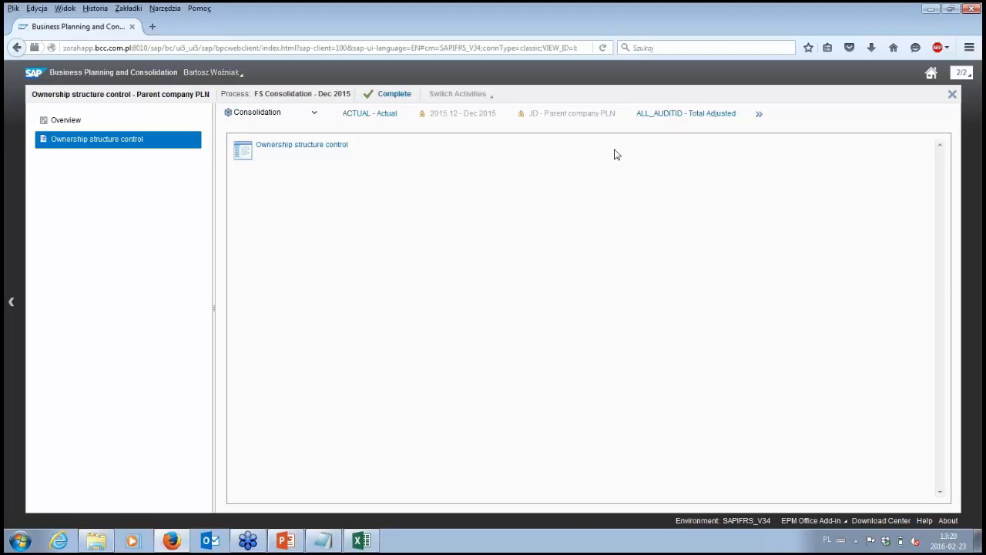
- Complete the Ownership structure control activity with the comment "Could you check our share in JZ1 later?"
left_click(394, 101)
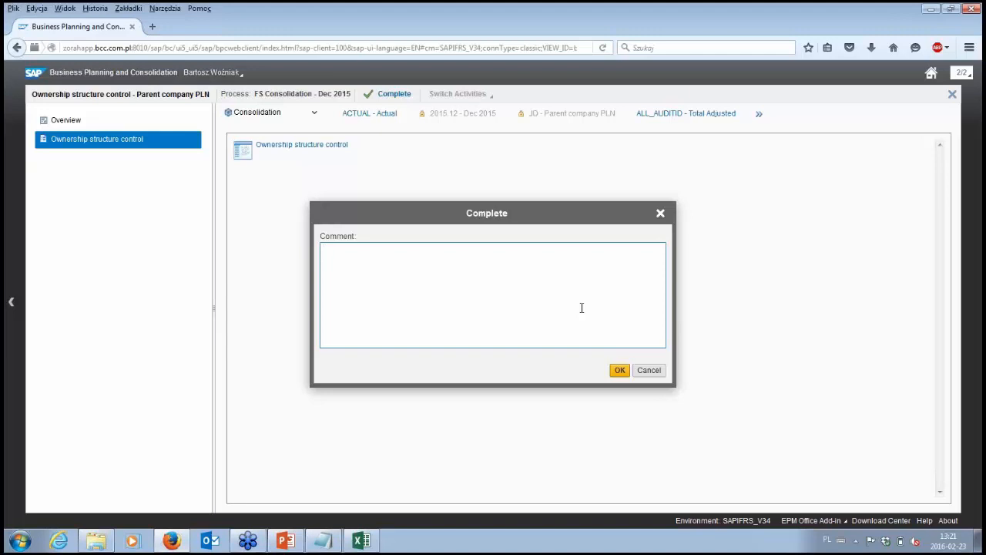
type("uld you check our share in JZ1")
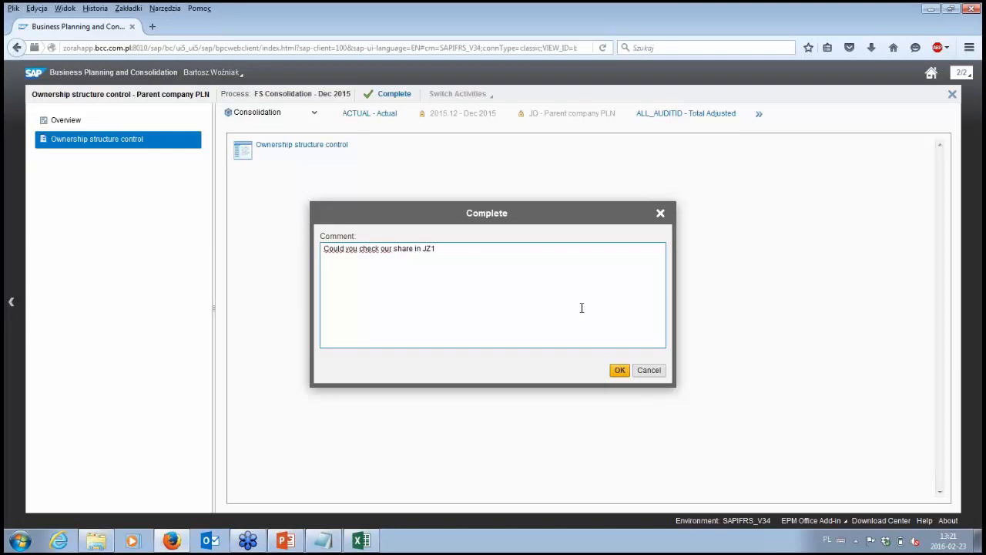
type(" later?")
left_click(619, 372)
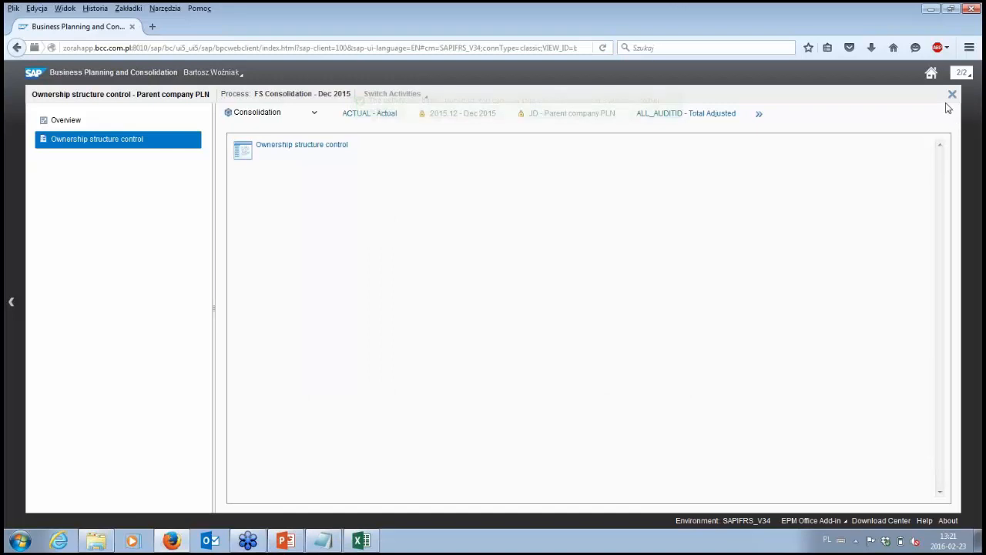
- Return to the activity list and view the comment history of the Ownership structure control activity
left_click(953, 100)
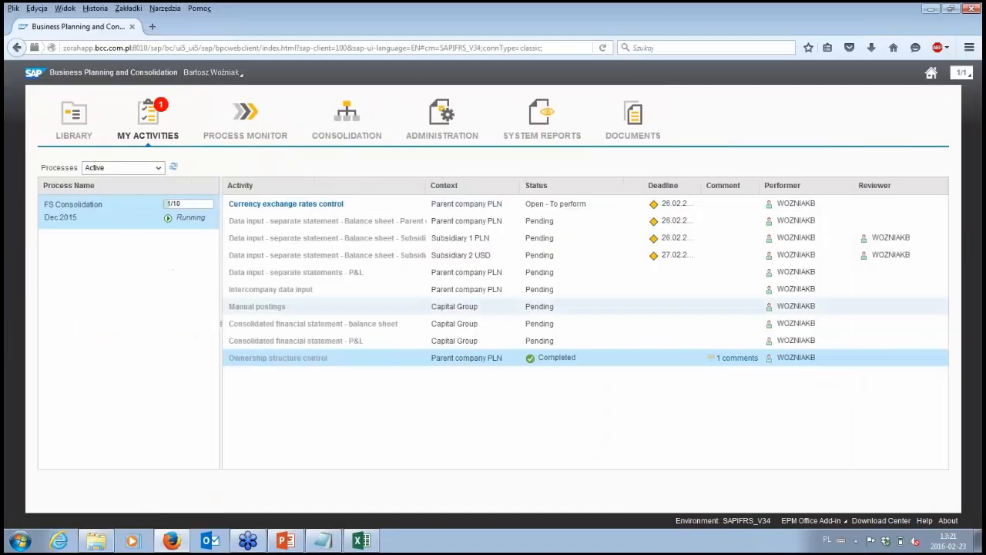
left_click(742, 360)
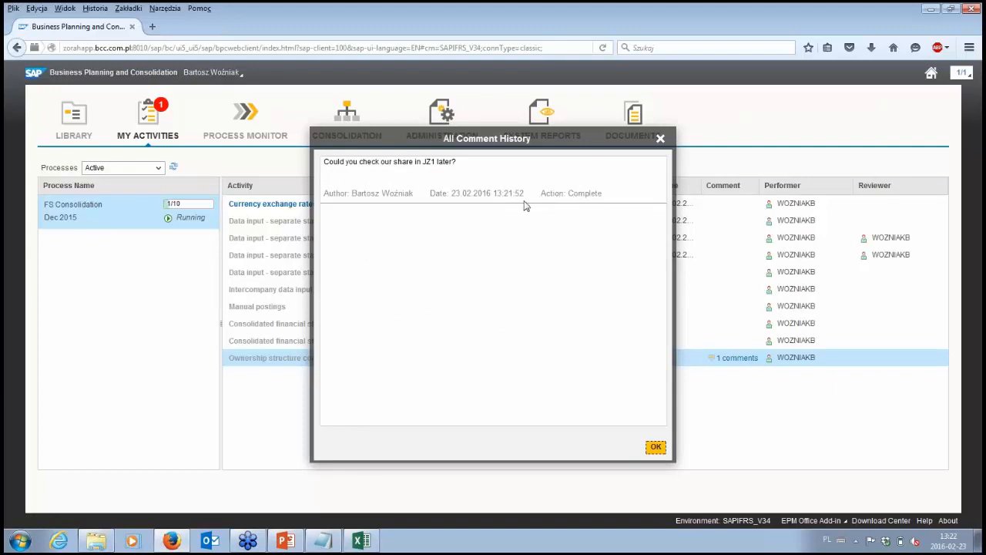
left_click(661, 138)
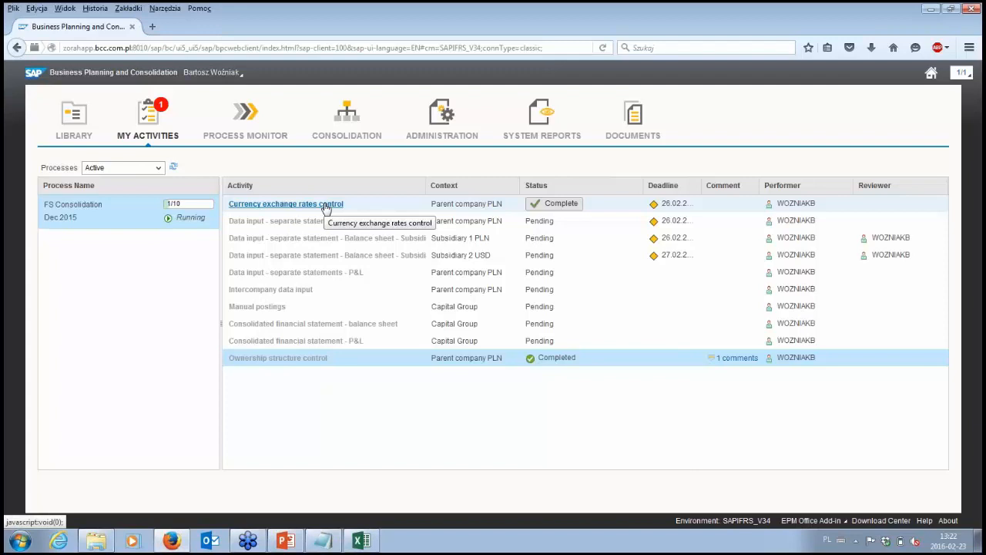
- Open the Currency exchange rates control activity, review the 2015.12 exchange rates, and close the rates form without saving
left_click(326, 206)
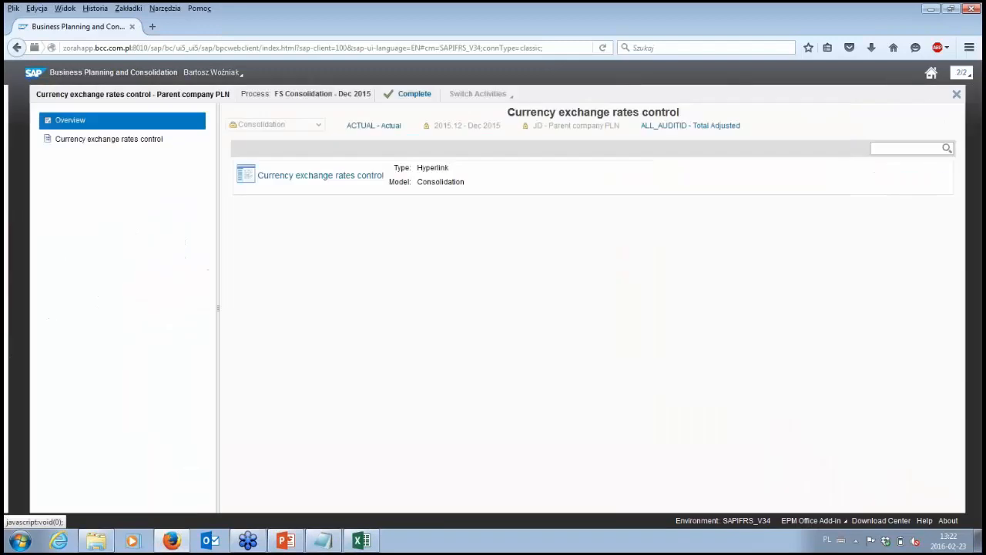
left_click(333, 181)
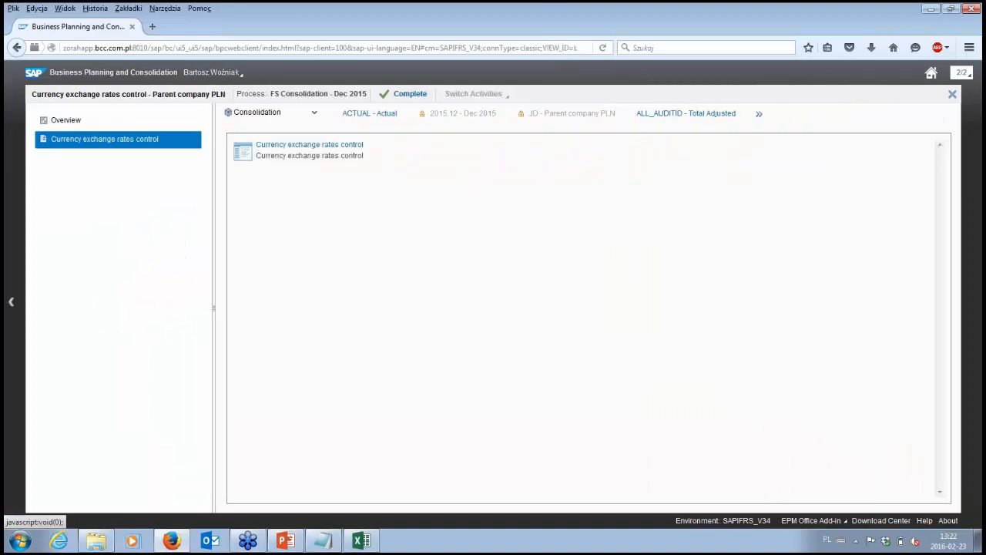
left_click(350, 146)
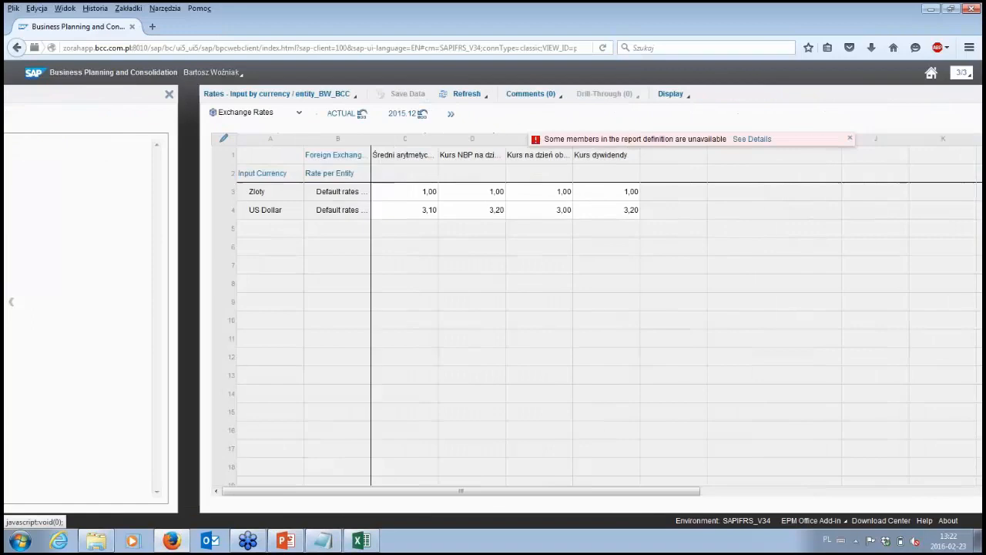
left_click(675, 140)
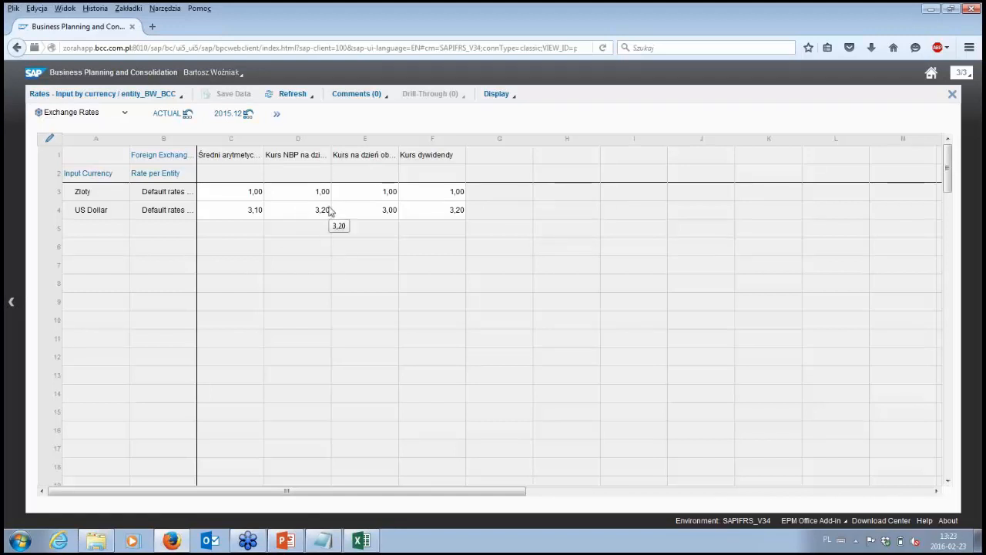
left_click(953, 95)
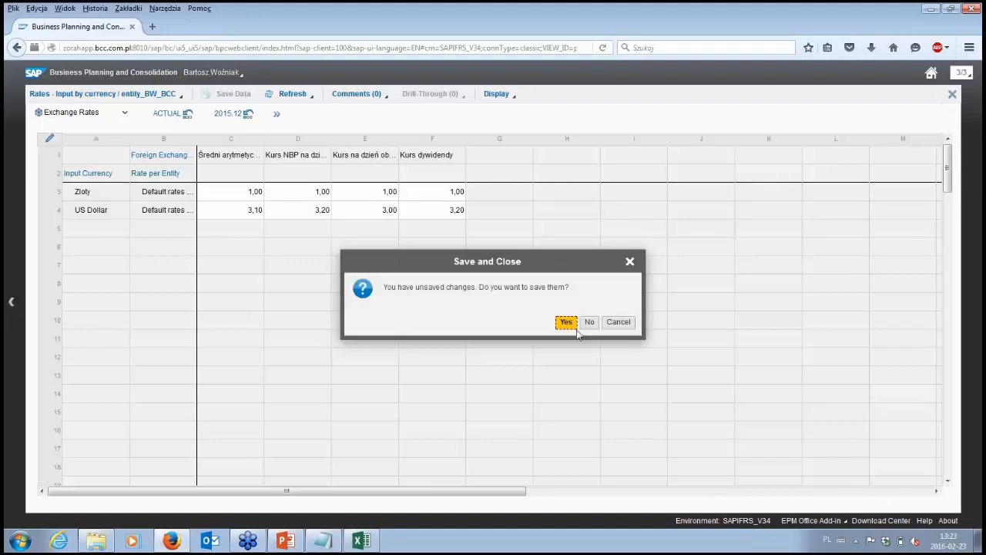
left_click(589, 322)
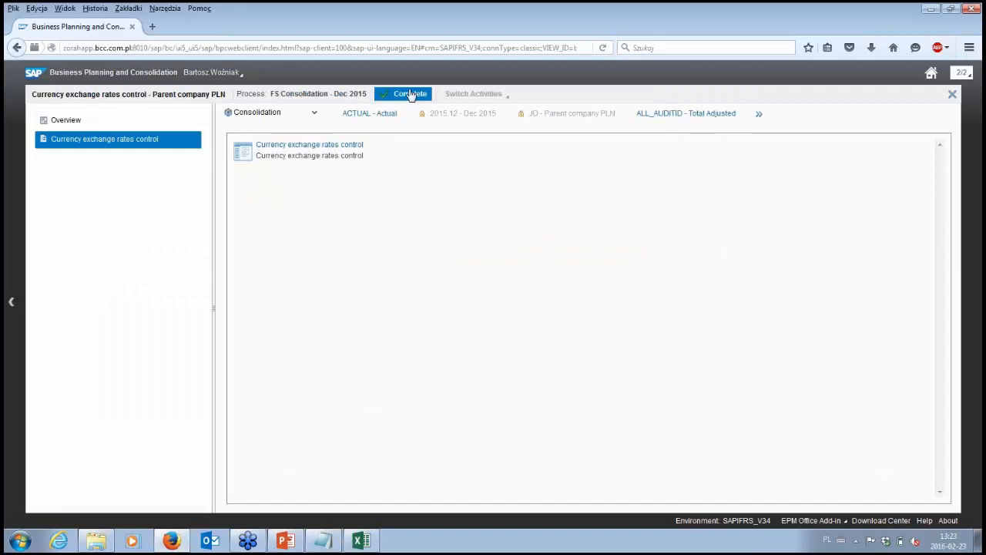
- Complete the Currency exchange rates control activity without a comment and close its workspace
left_click(411, 95)
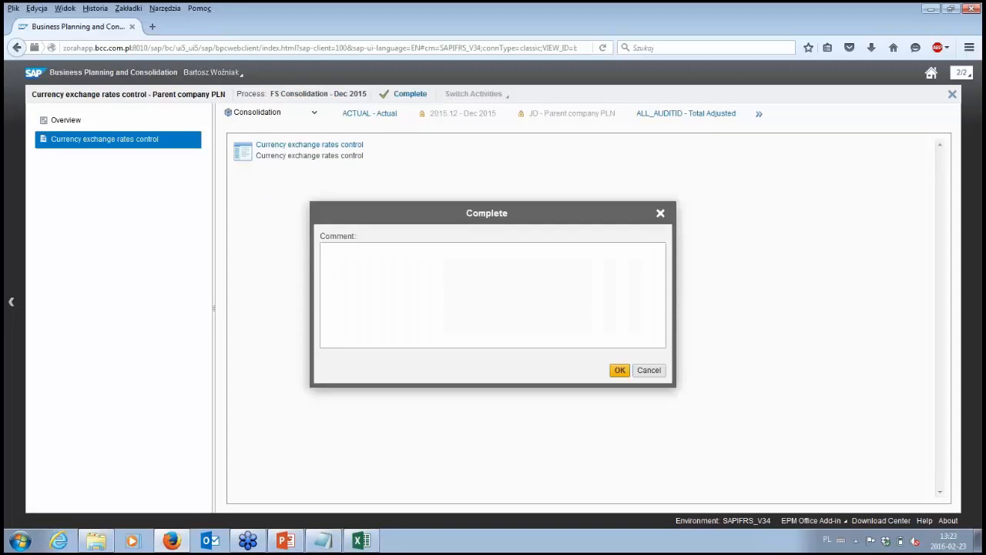
left_click(621, 369)
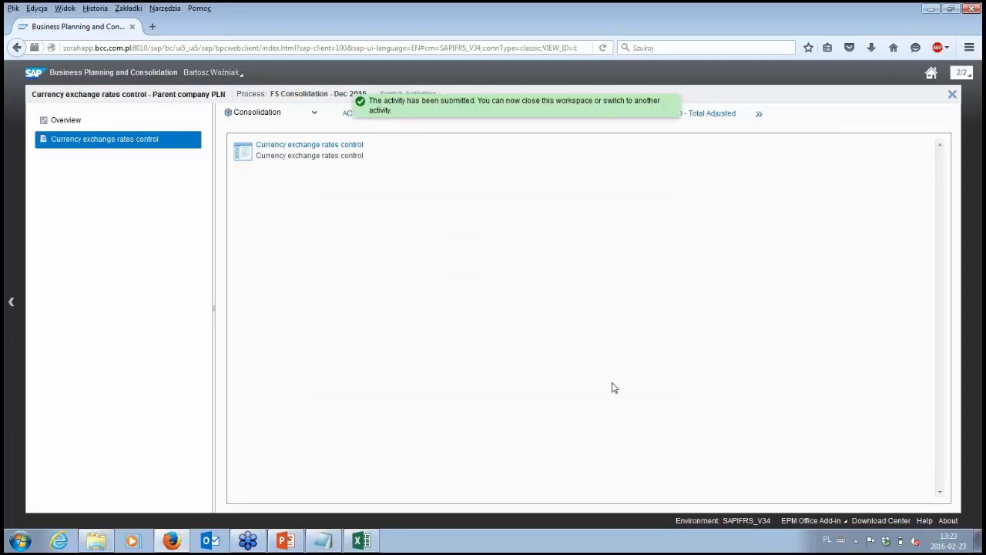
left_click(951, 96)
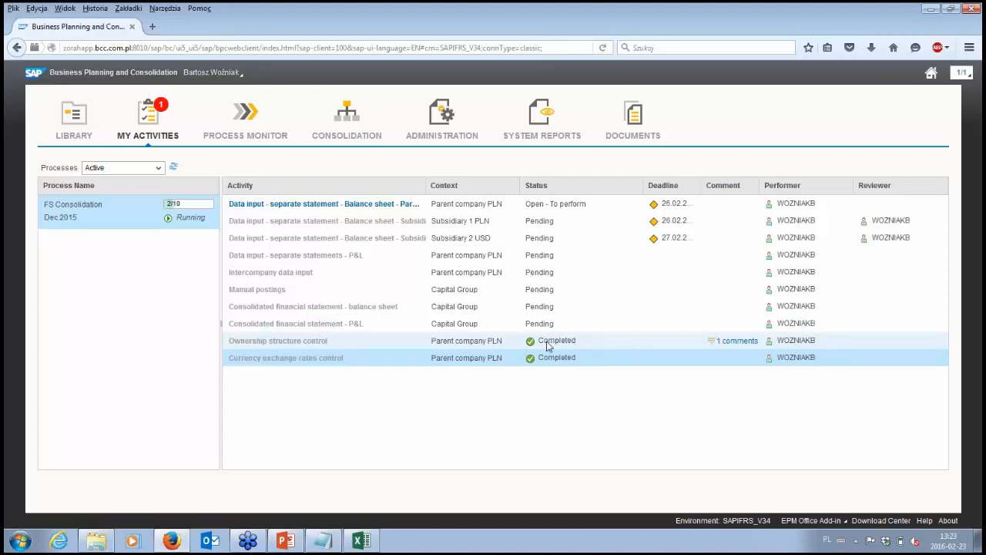
- Widen the Activity column until the full names of the balance sheet data input activities fit
mouse_move(322, 208)
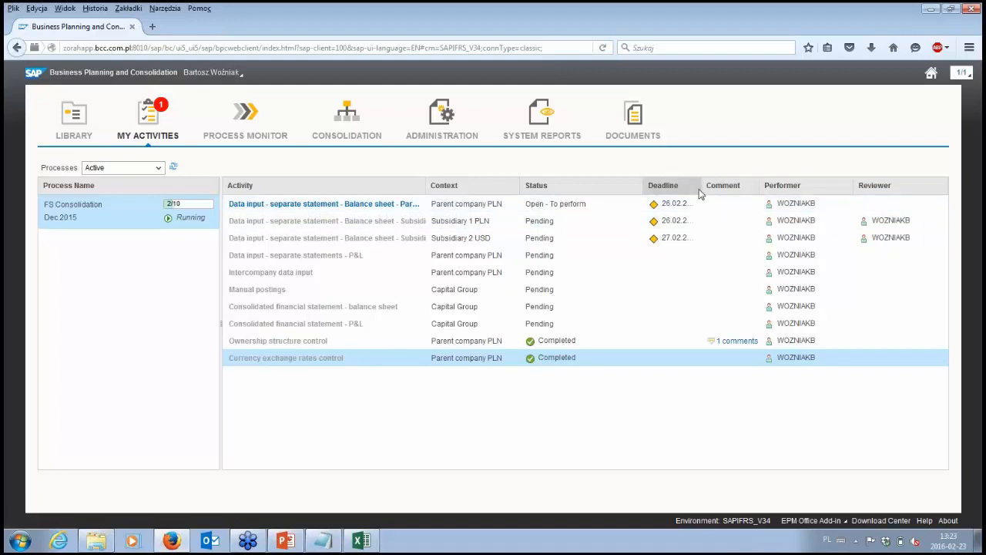
mouse_move(682, 206)
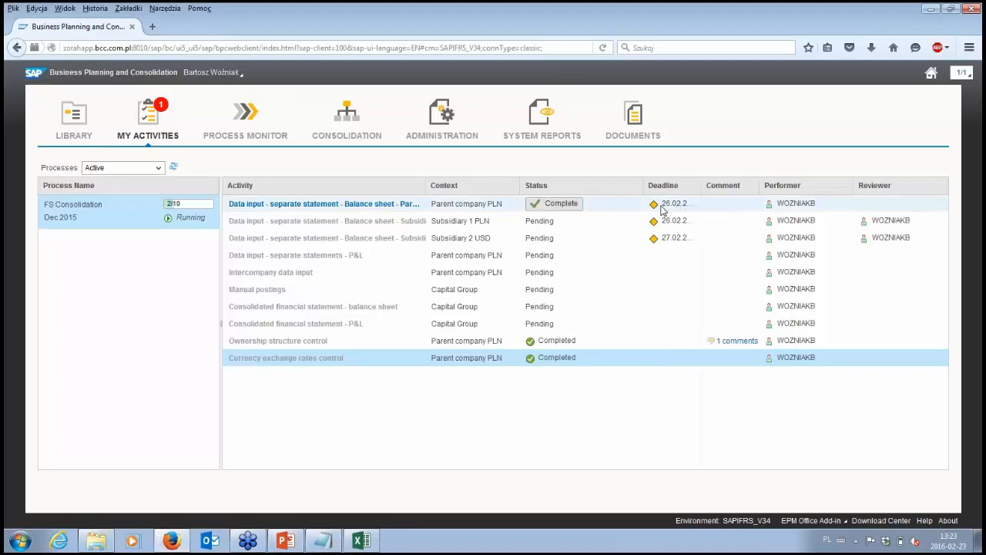
mouse_move(651, 204)
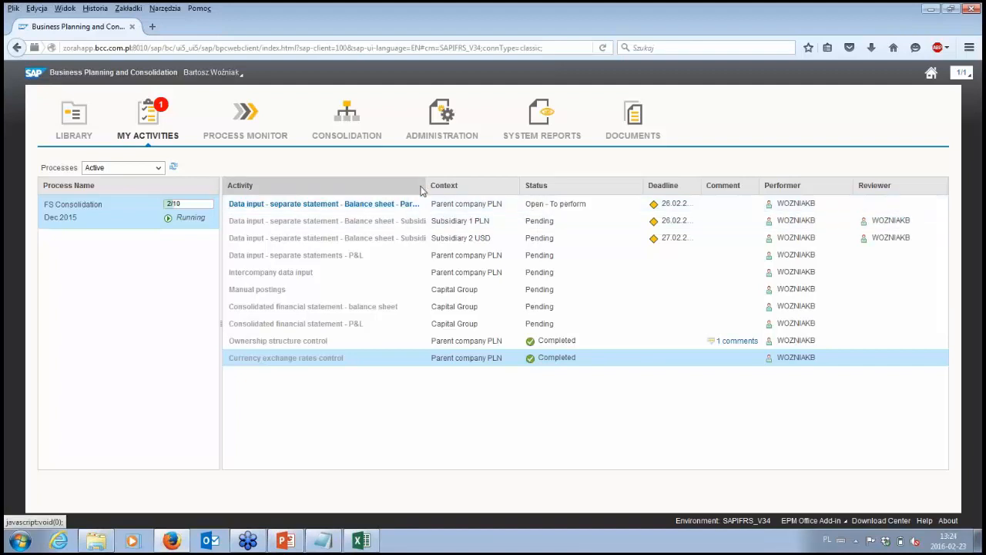
left_click_drag(439, 186, 463, 185)
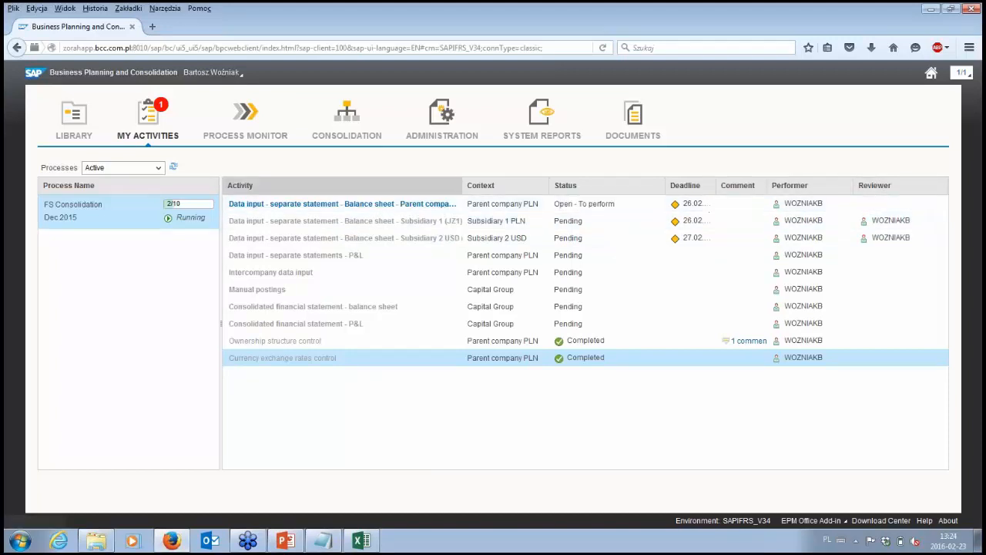
left_click_drag(462, 186, 535, 187)
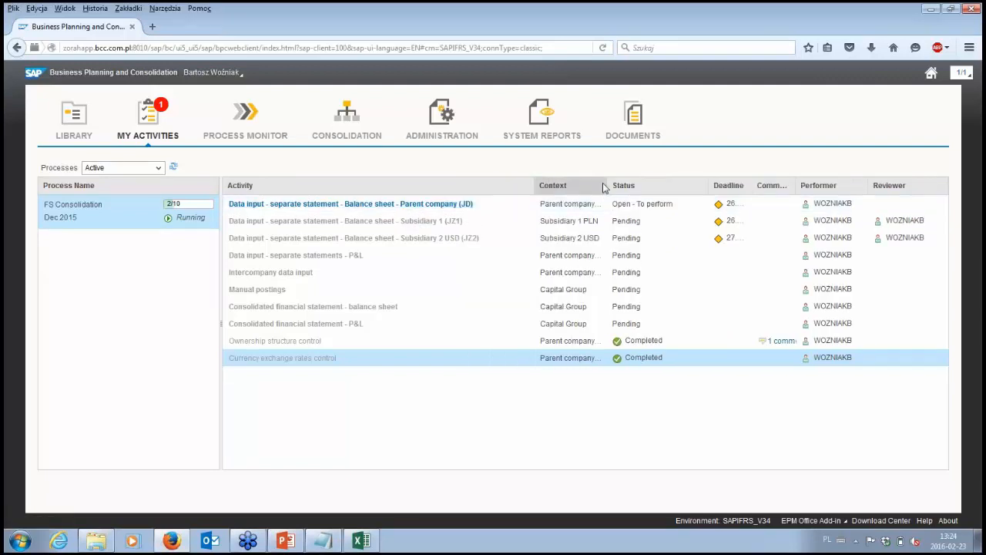
- Open the parent company (JD) balance sheet data input activity and start its data control report
left_click(465, 205)
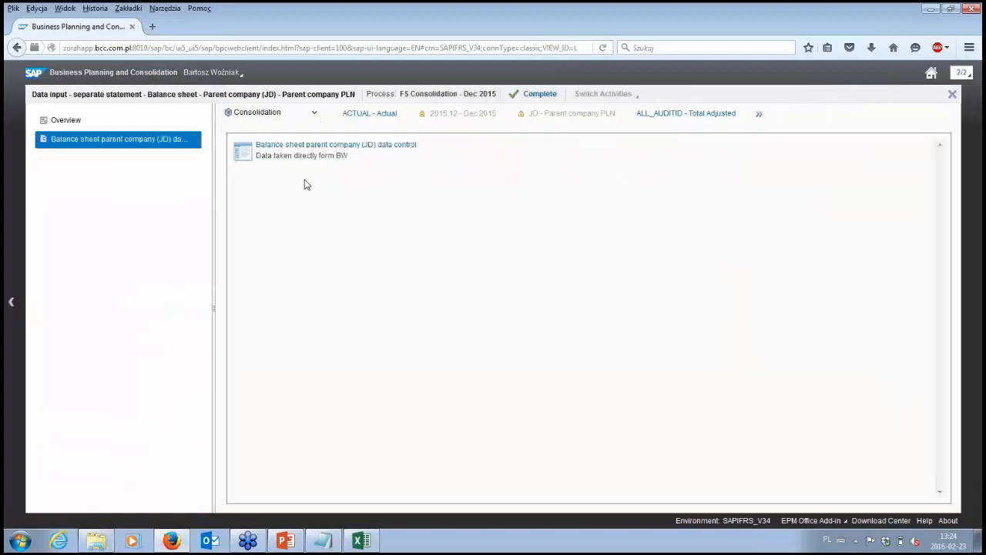
left_click(329, 147)
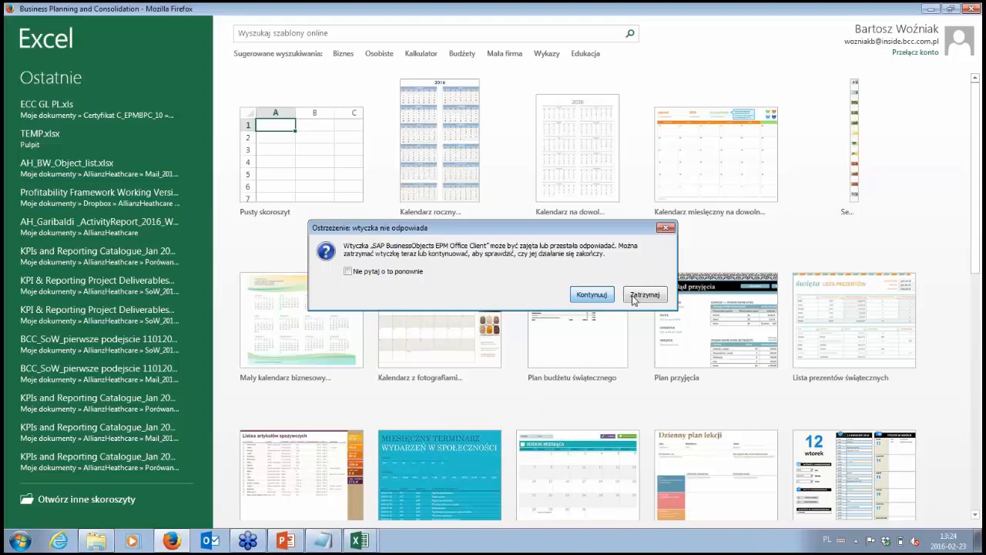
- Close all windows of the unresponsive Excel session
right_click(360, 542)
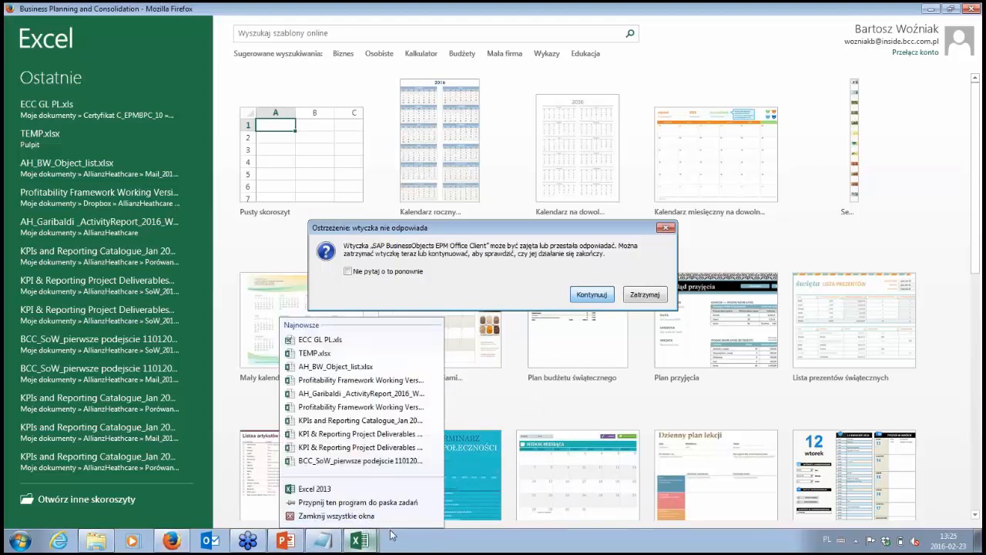
left_click(367, 518)
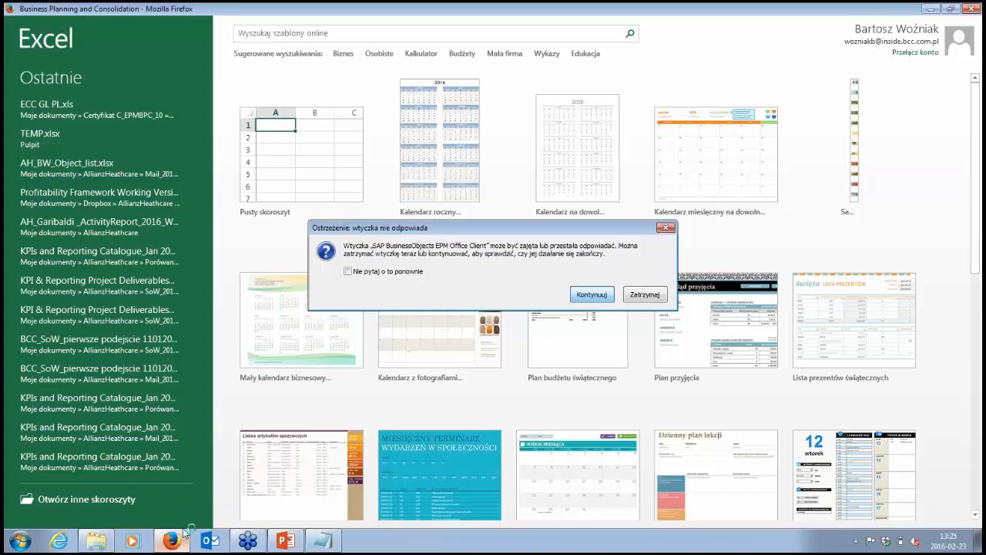
mouse_move(185, 532)
right_click(478, 550)
left_click(433, 545)
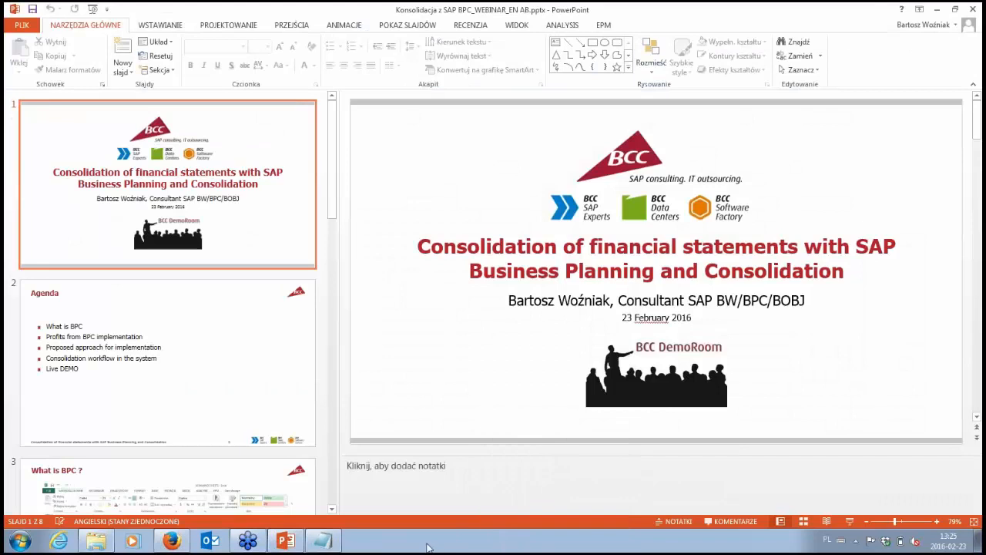
- Switch back to Firefox and reopen the Balance sheet parent company (JD) data control report in Excel
left_click(171, 541)
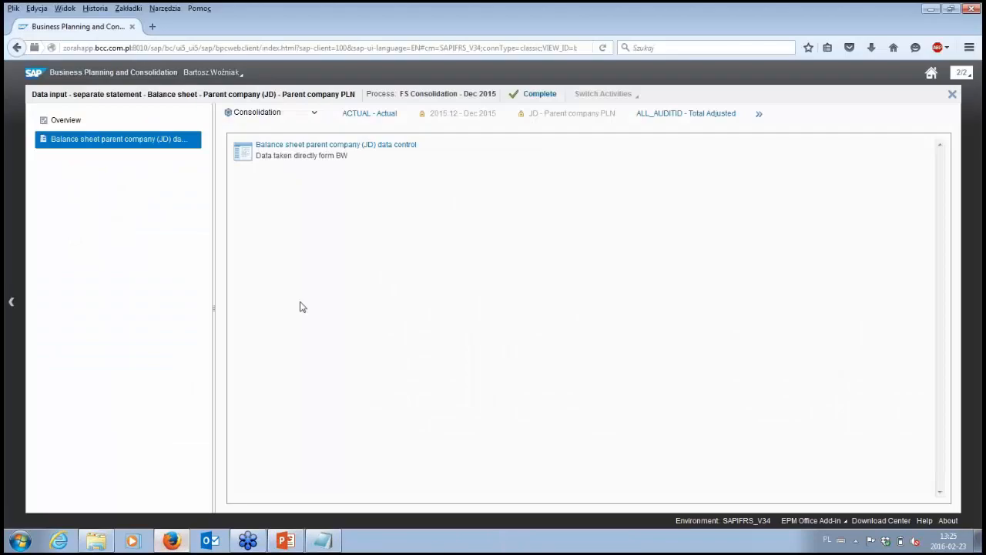
left_click(400, 148)
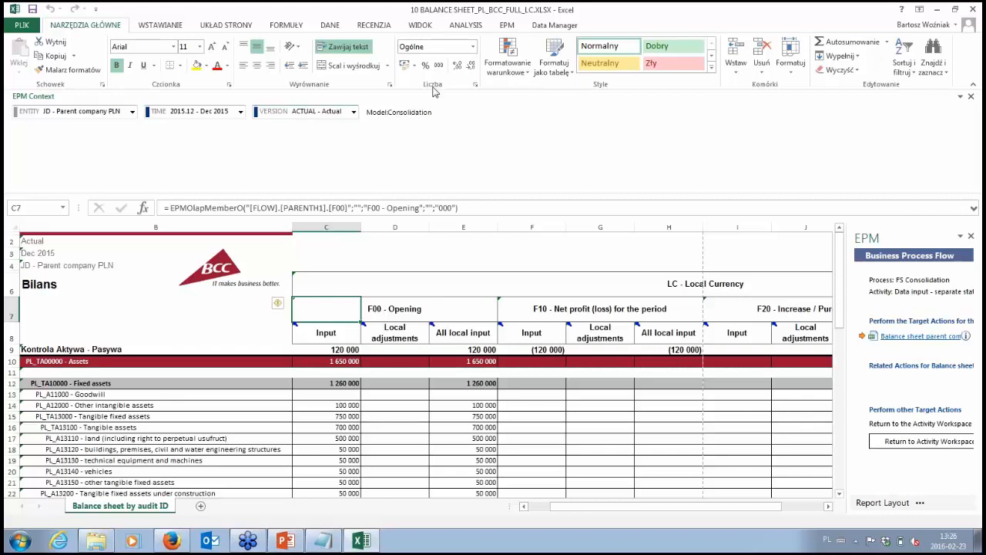
- Look through the available members of the VERSION dimension in the EPM context and close the member selector without changing the selection
left_click(353, 112)
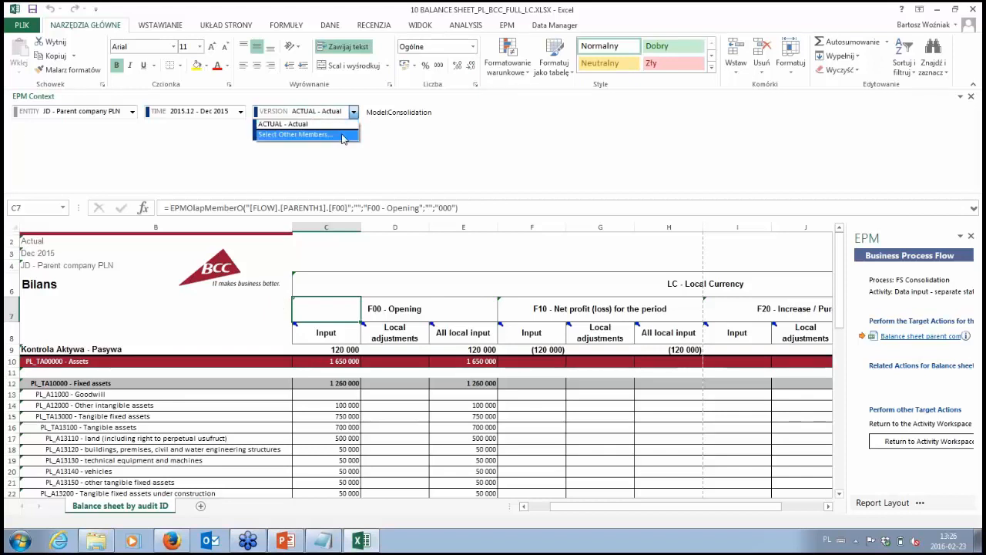
left_click(344, 134)
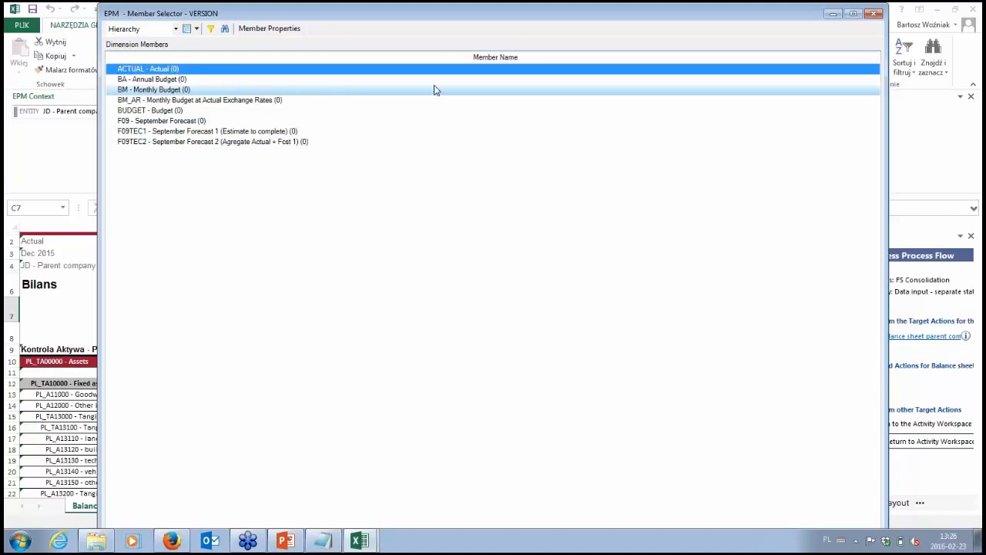
left_click(873, 15)
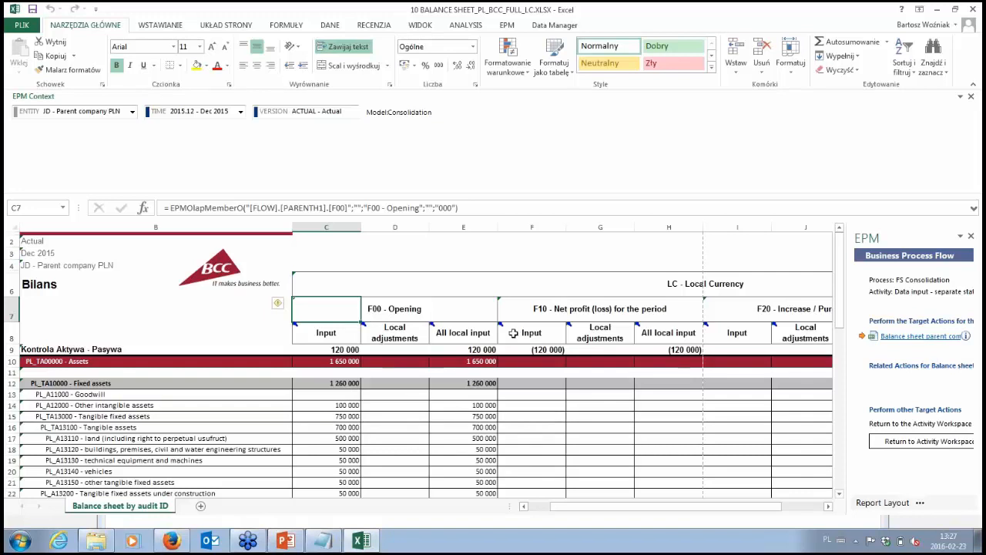
- Examine the balance sheet flows from F10 net profit to END period end closing, including the assets-liabilities control row and the accounts below it
left_click(537, 306)
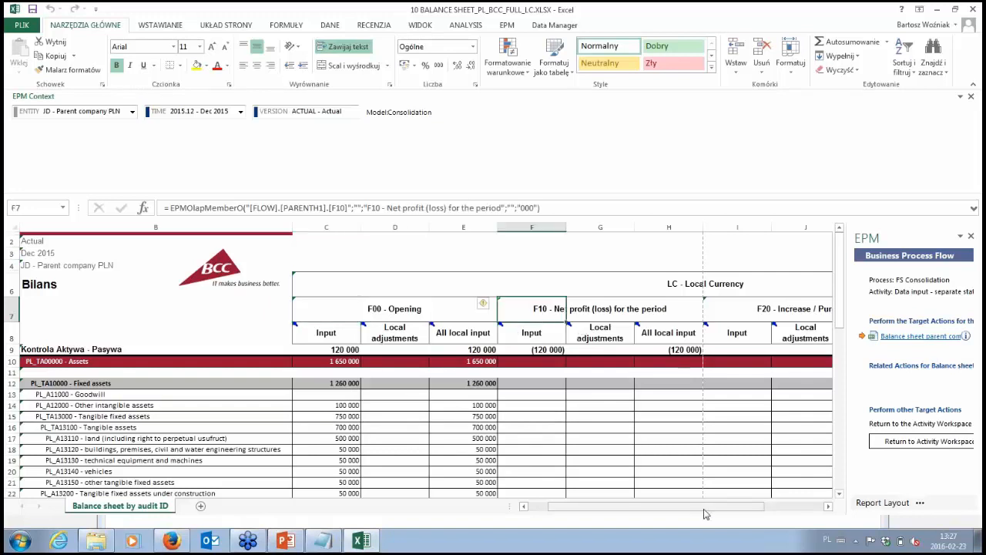
scroll(666, 510, "right", 2)
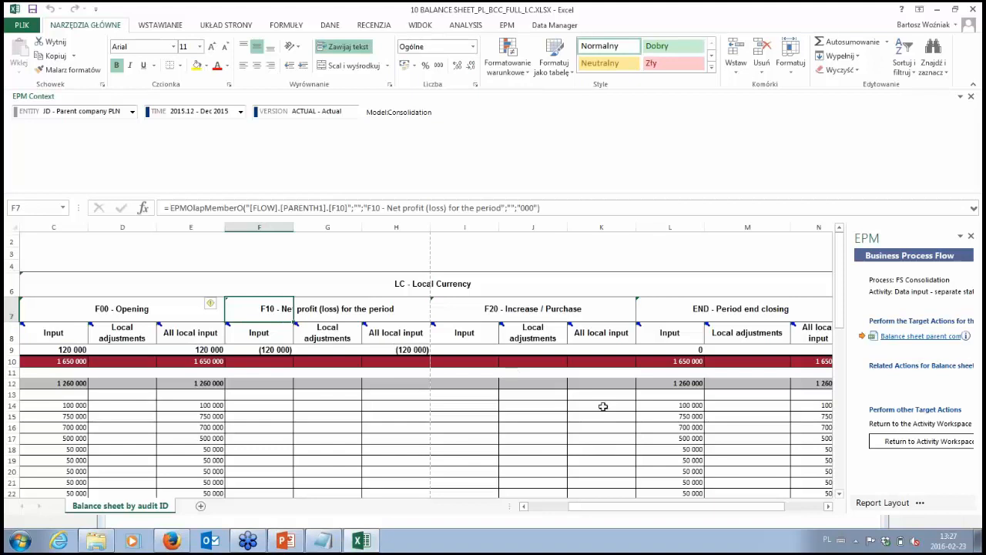
mouse_move(720, 514)
left_mouse_down()
mouse_move(682, 512)
mouse_move(703, 508)
left_mouse_up()
left_click(703, 350)
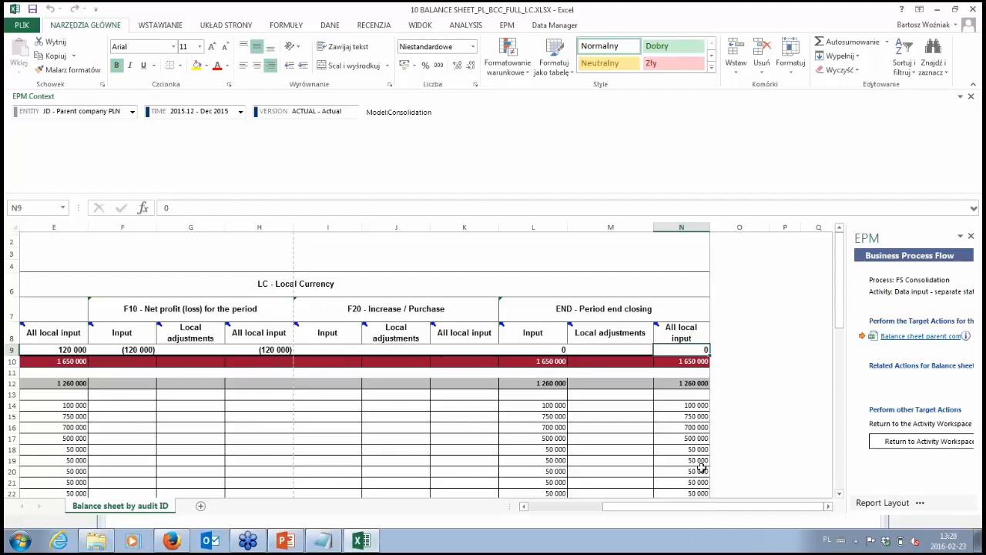
scroll(702, 462, "down", 3)
scroll(702, 462, "down", 7)
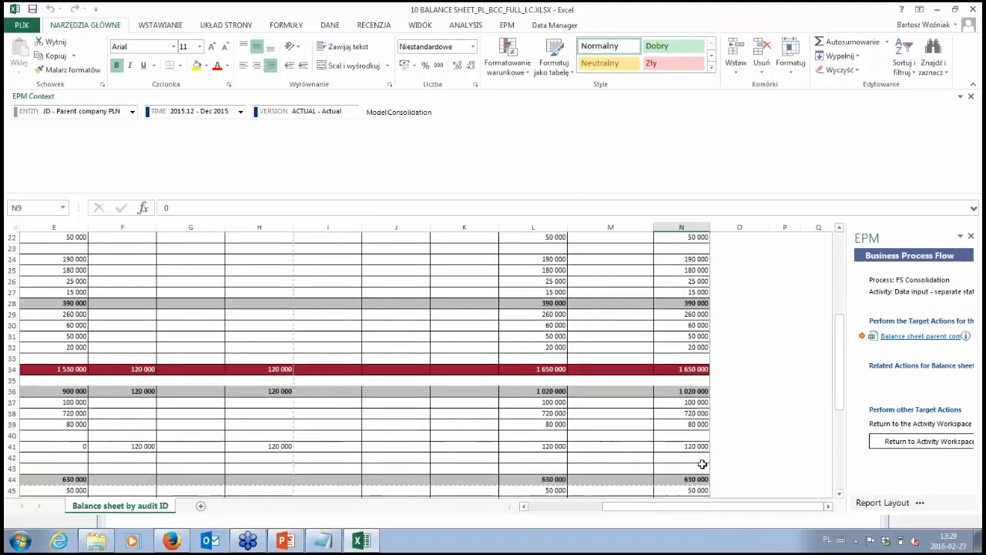
scroll(702, 477, "up", 10)
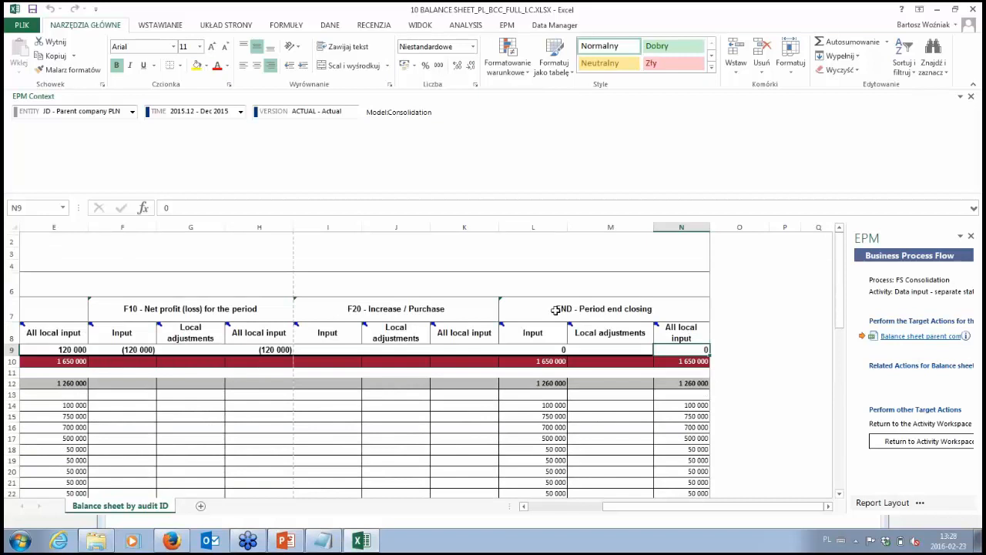
left_click(555, 310)
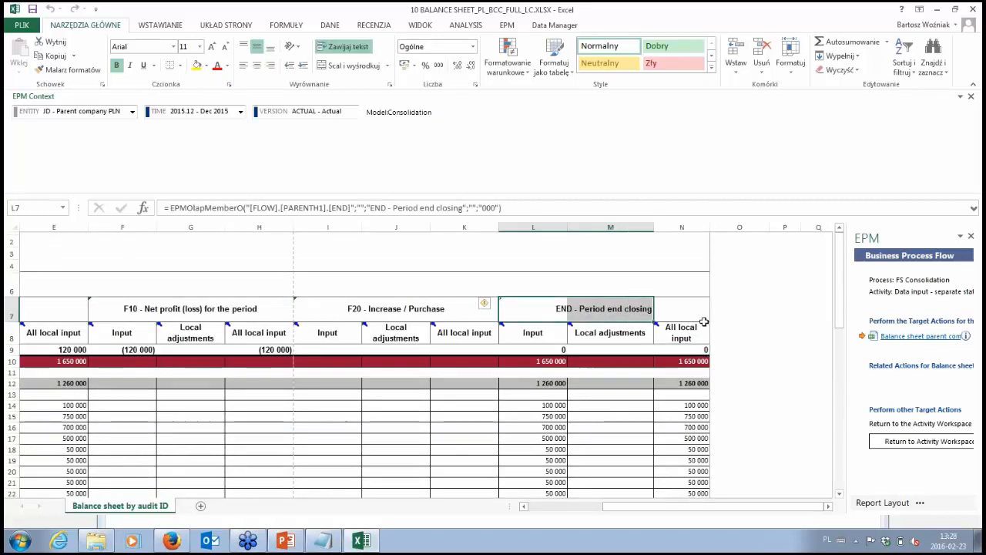
left_click_drag(698, 310, 552, 312)
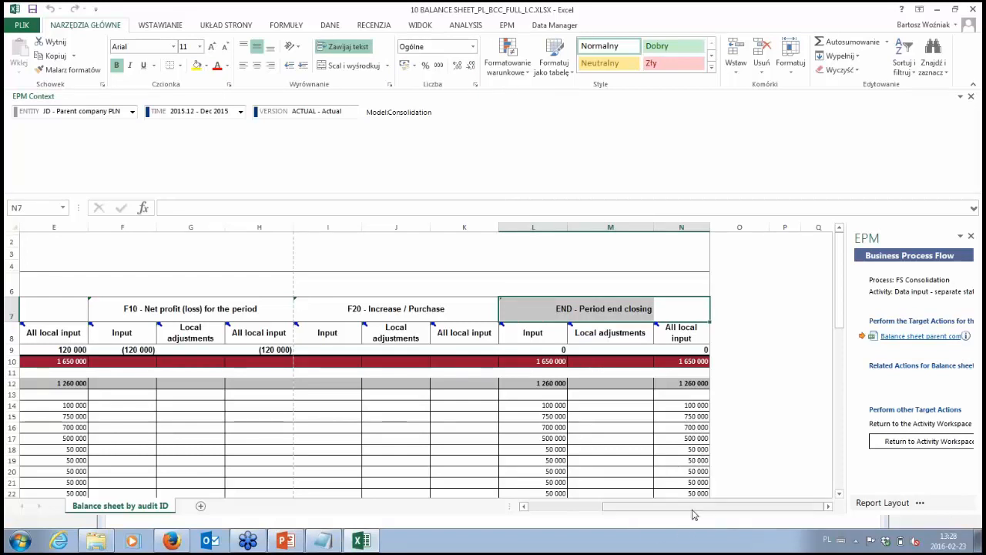
left_click_drag(693, 515, 613, 515)
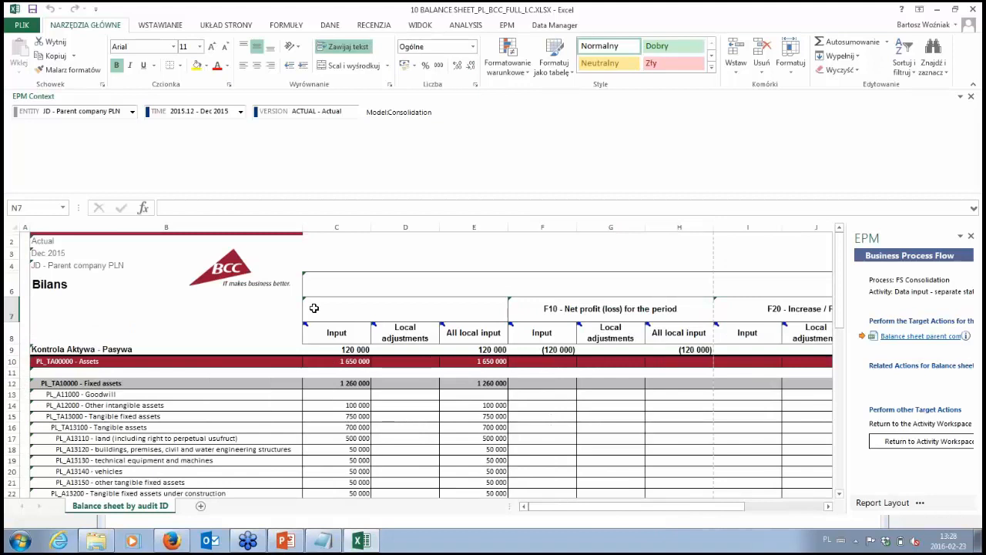
- Inspect the opening flow's Input and All local input columns and the period end closing's All local input column down to the liabilities
left_click(336, 333)
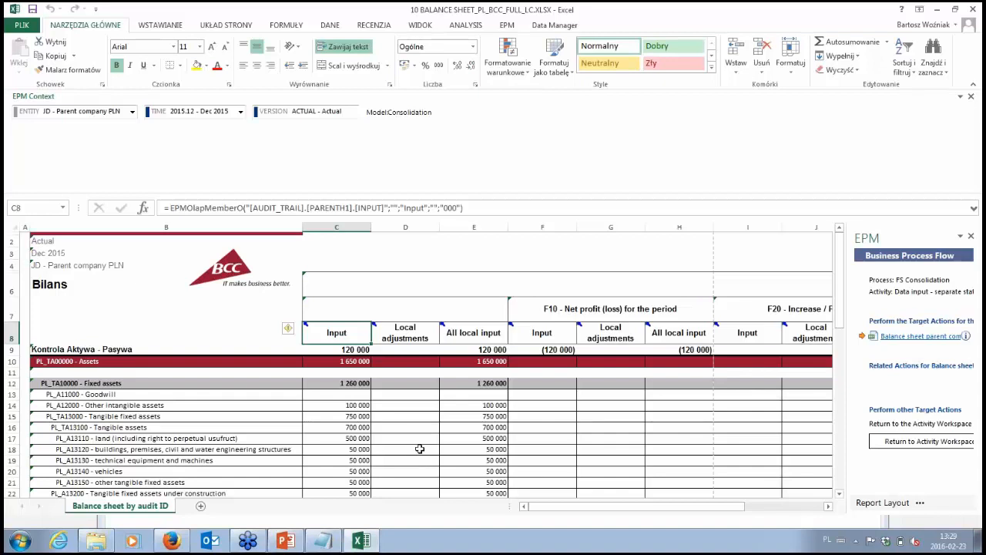
left_click(458, 332)
left_click_drag(465, 338, 463, 403)
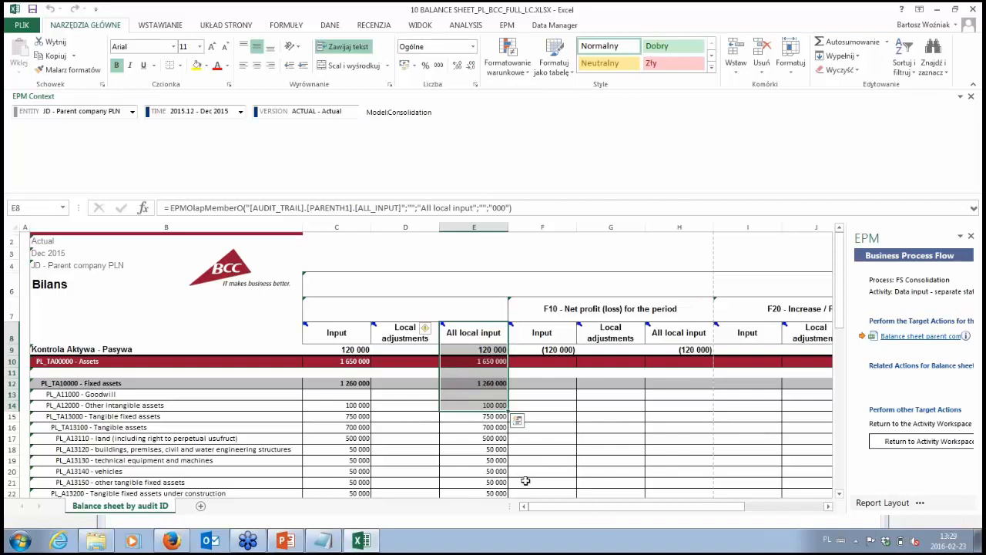
left_click(466, 335)
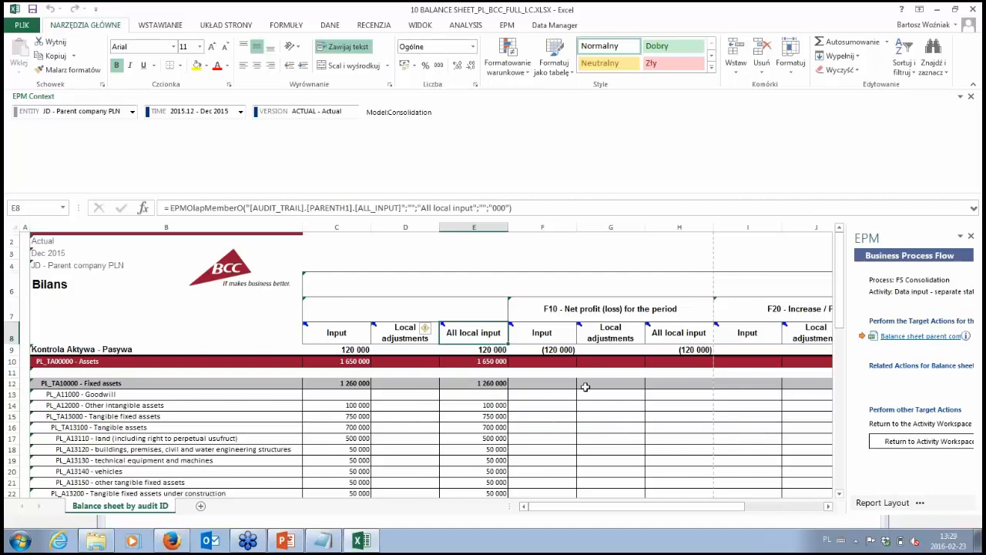
left_click_drag(718, 509, 795, 511)
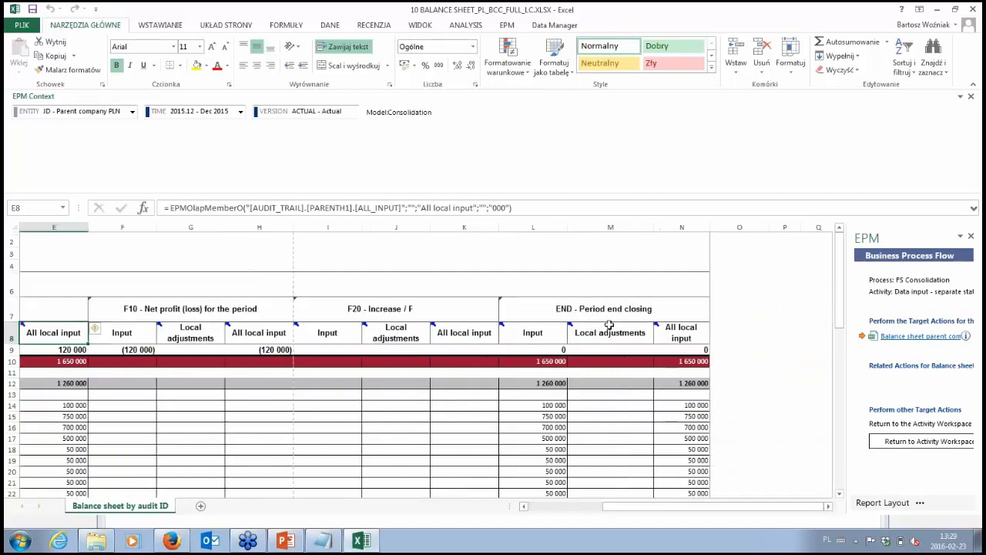
left_click(685, 333)
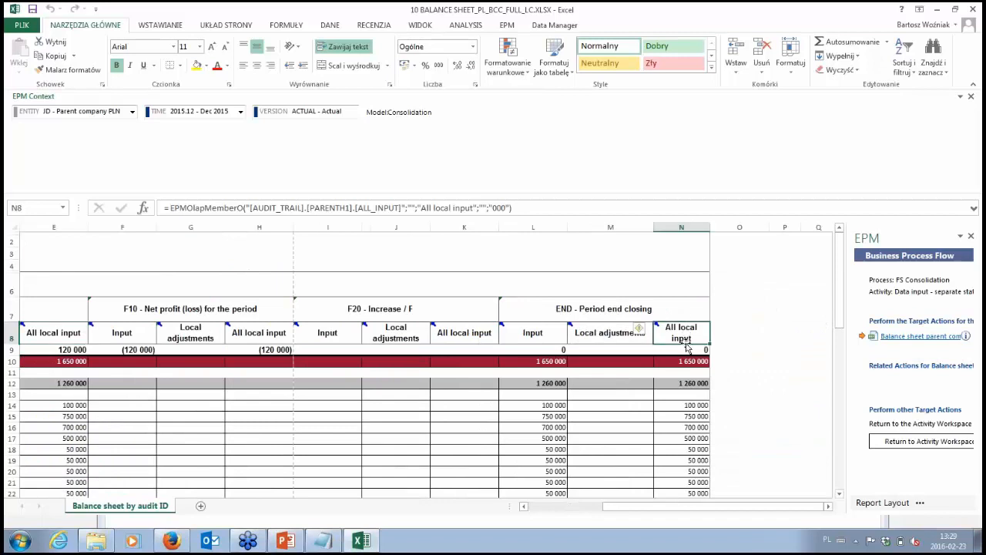
scroll(691, 359, "down", 8)
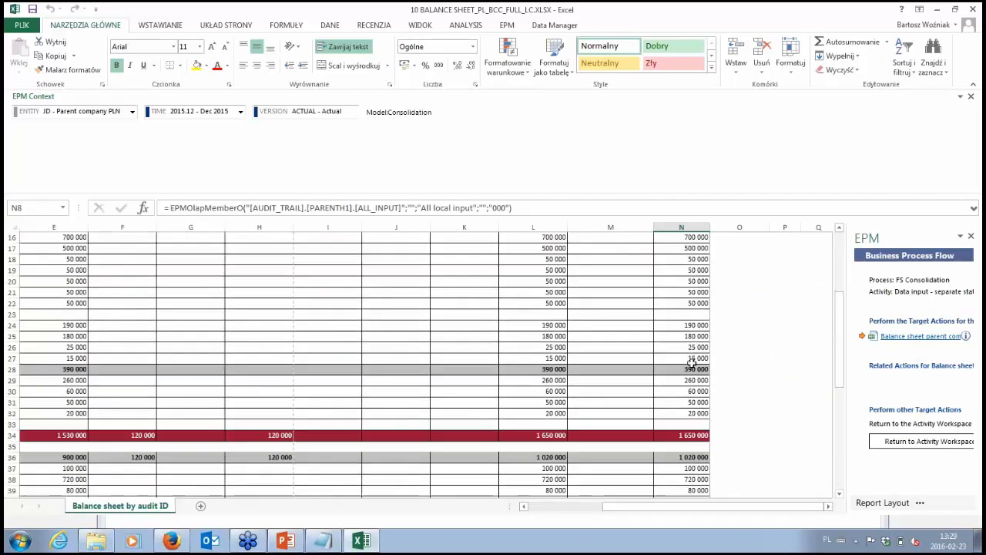
scroll(698, 379, "down", 3)
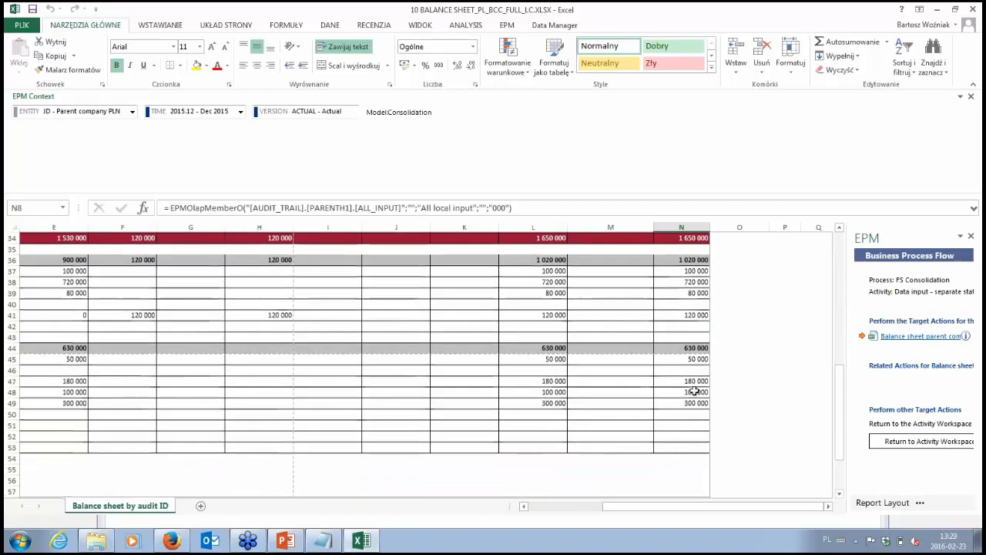
scroll(680, 372, "up", 4)
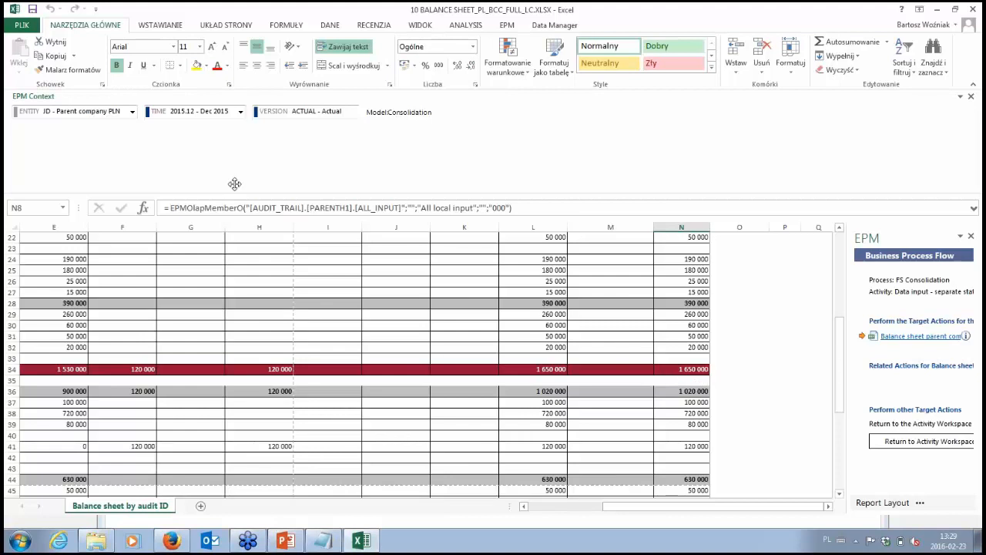
left_click_drag(651, 507, 587, 506)
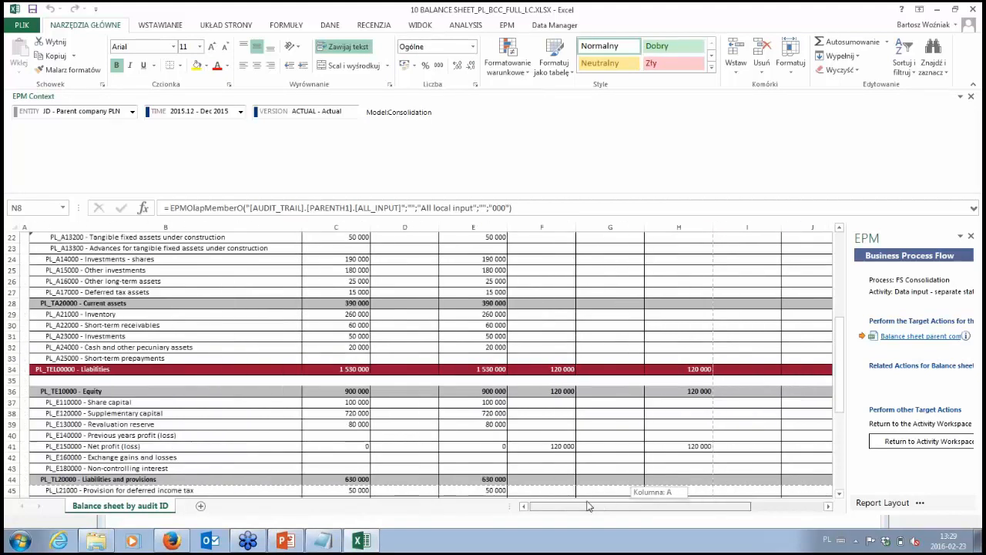
- Switch to Firefox, complete the parent company (JD) balance sheet activity without a comment and close its workspace
mouse_move(172, 543)
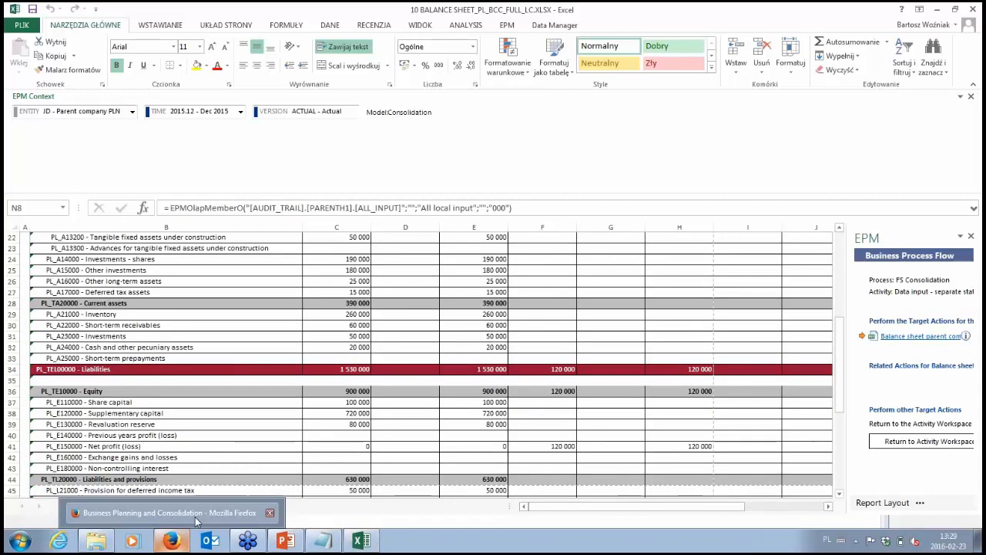
left_click(196, 522)
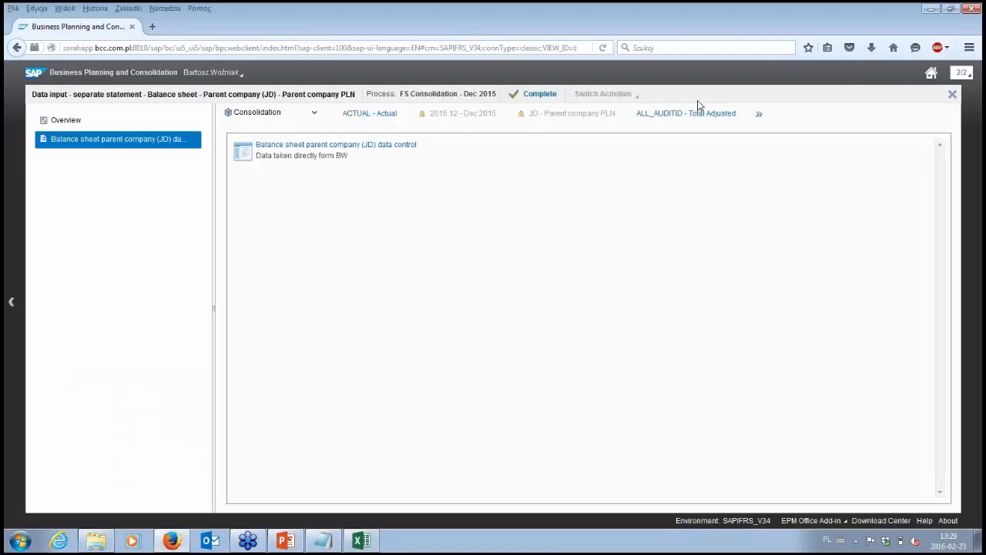
left_click(542, 98)
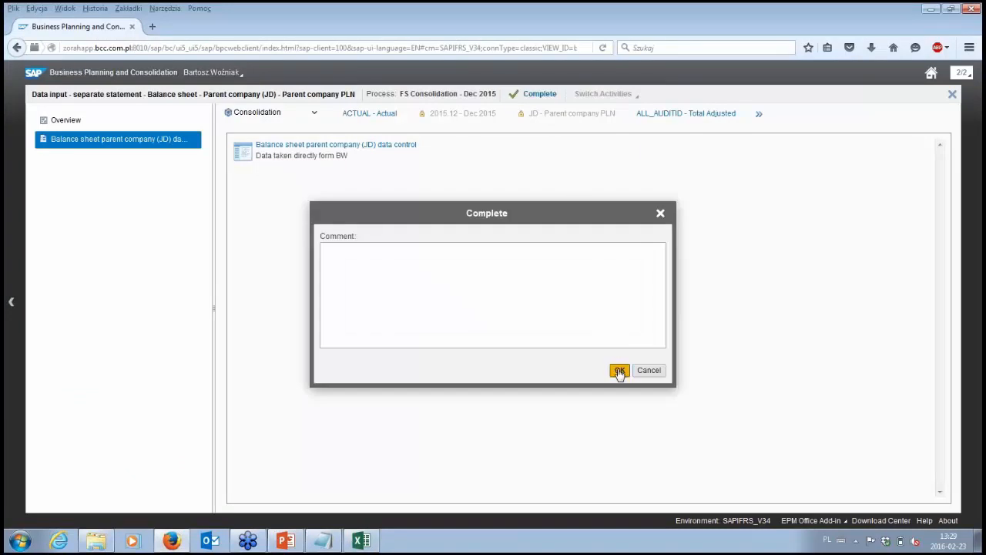
left_click(620, 370)
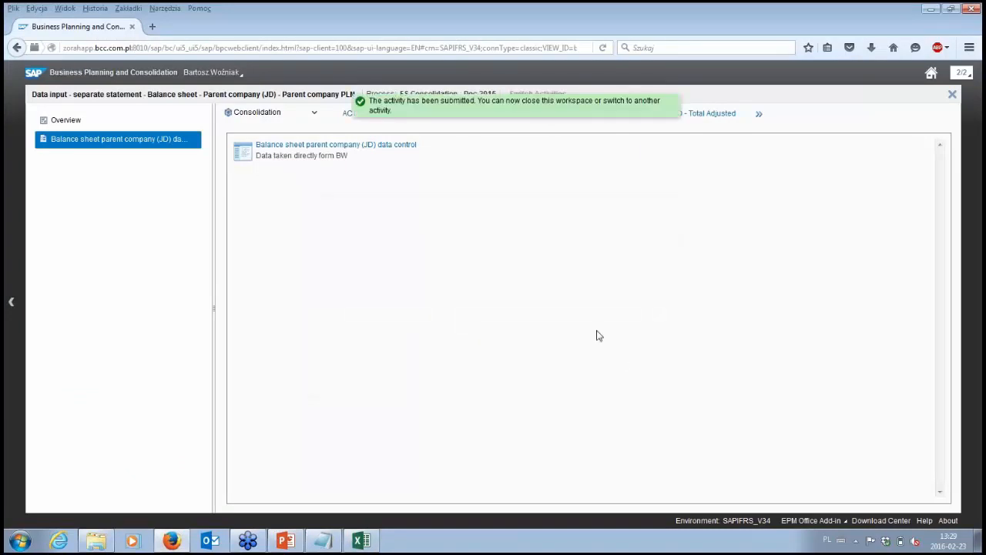
left_click(953, 95)
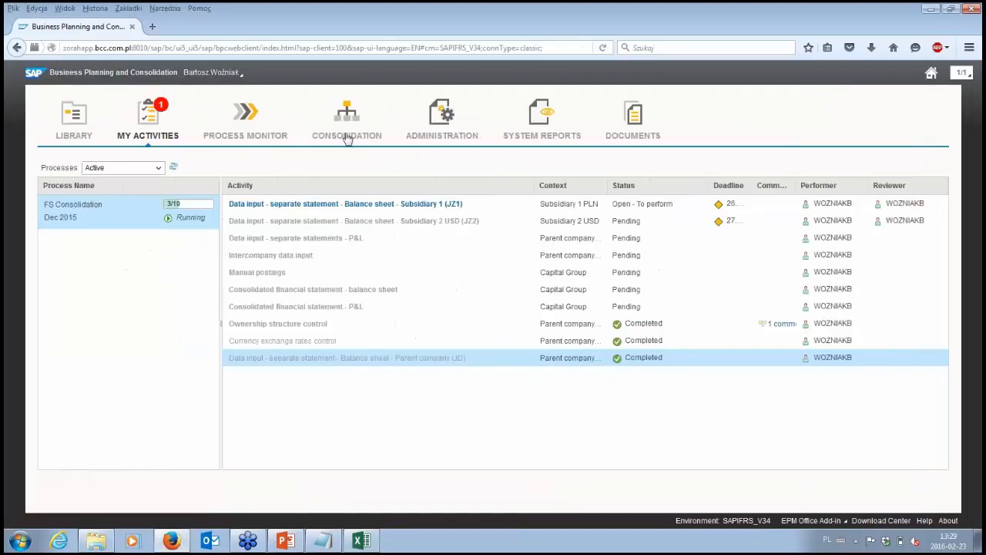
- Open the AUDIT_TRAIL dimension's members in administration and expand the hierarchy through ALL_AUDITID and ALL_CONSO to the members of ALL_INPUT
left_click(430, 142)
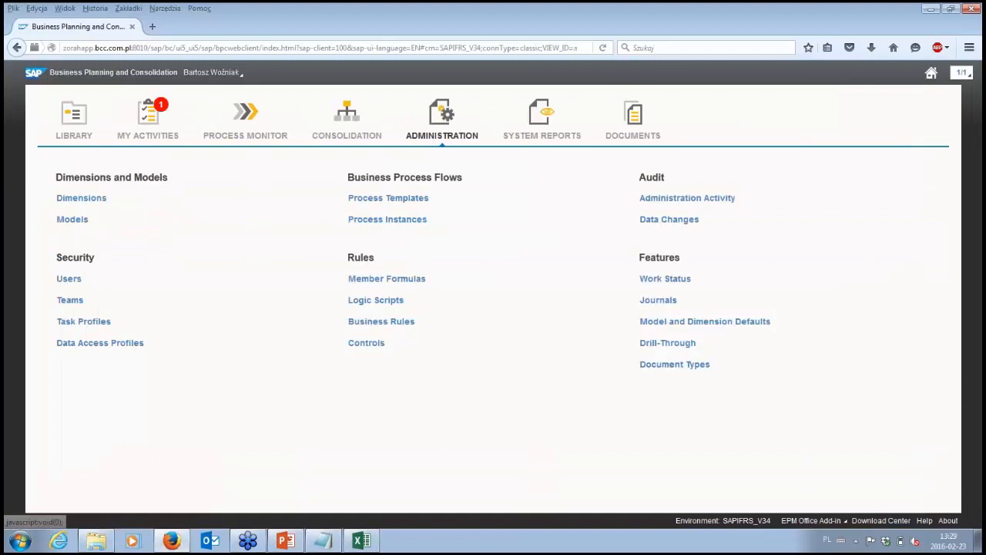
left_click(81, 199)
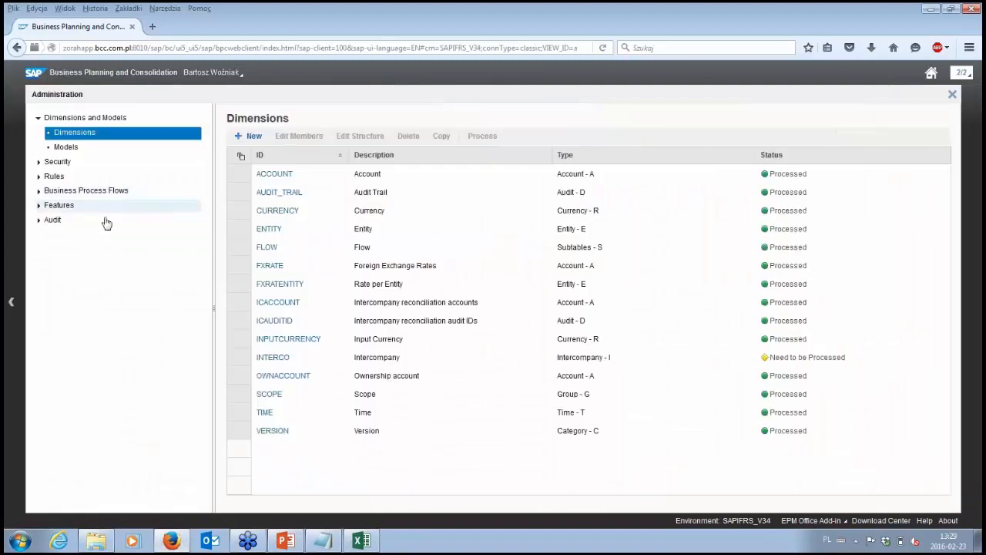
left_click(279, 193)
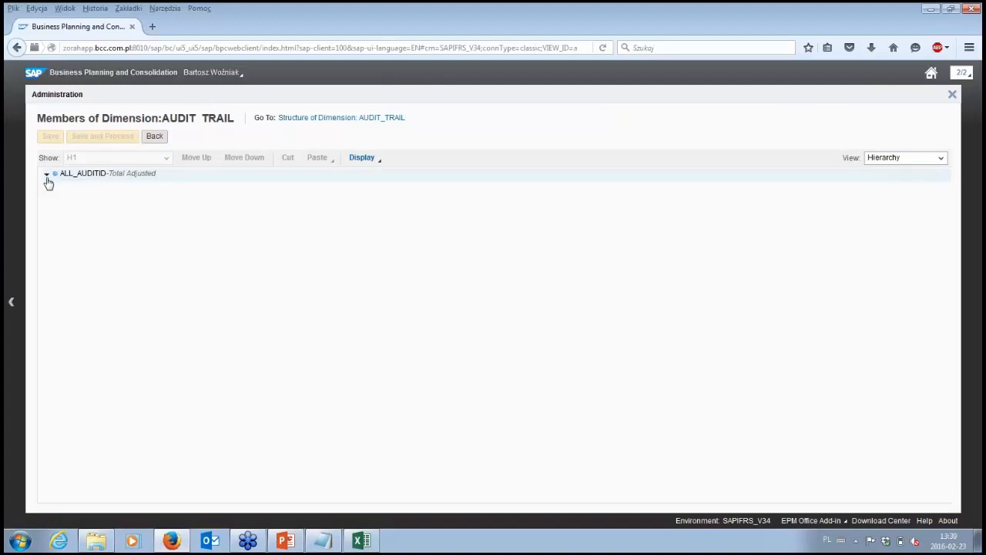
left_click(47, 176)
left_click(56, 192)
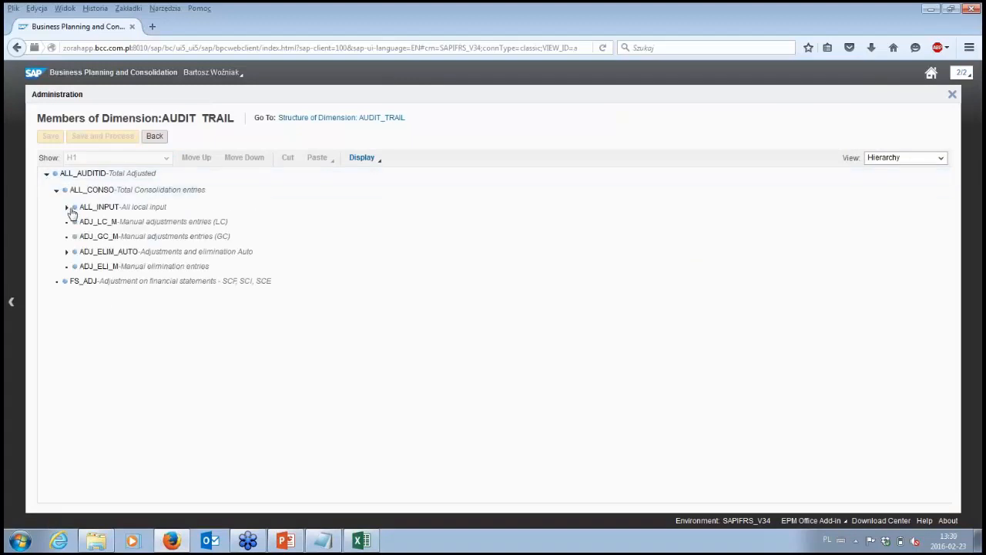
left_click(67, 207)
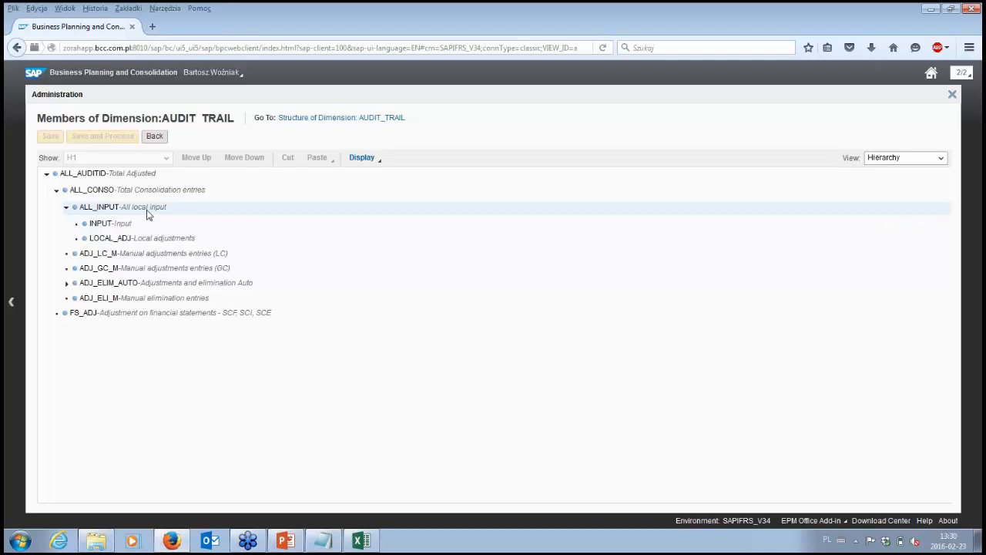
- Return to the dimensions list, show the ENTITY dimension's members as a hierarchy and expand the PL_J node
left_click(156, 140)
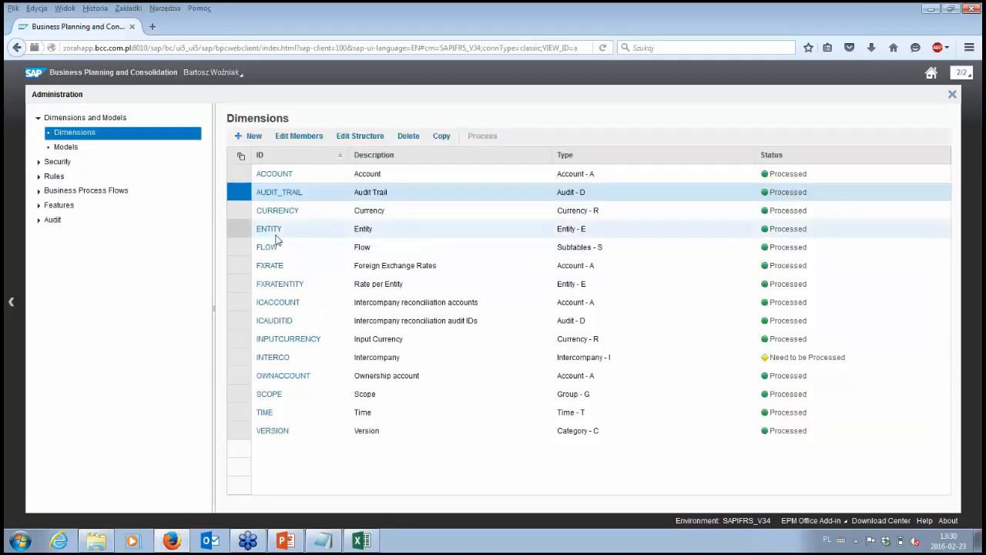
left_click(277, 235)
left_click(273, 231)
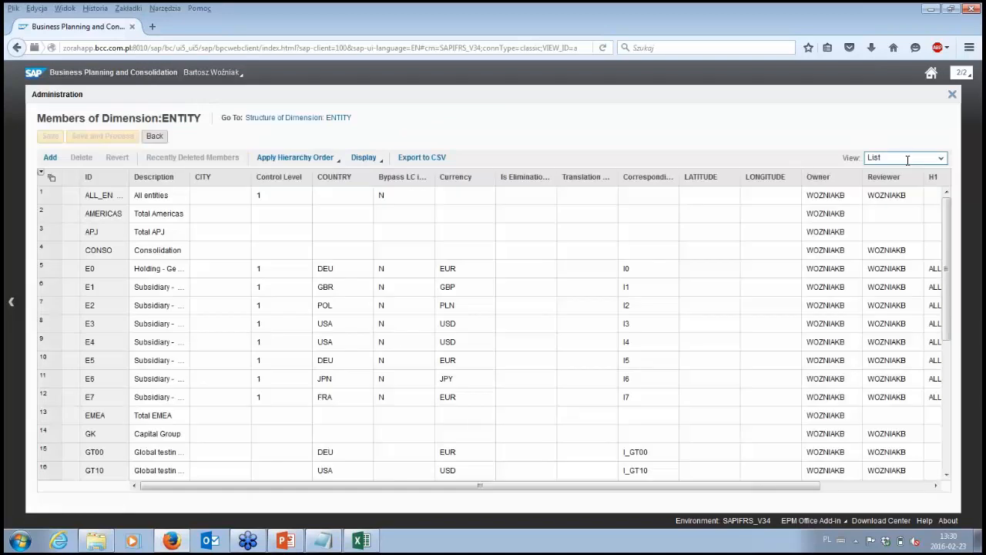
left_click(918, 158)
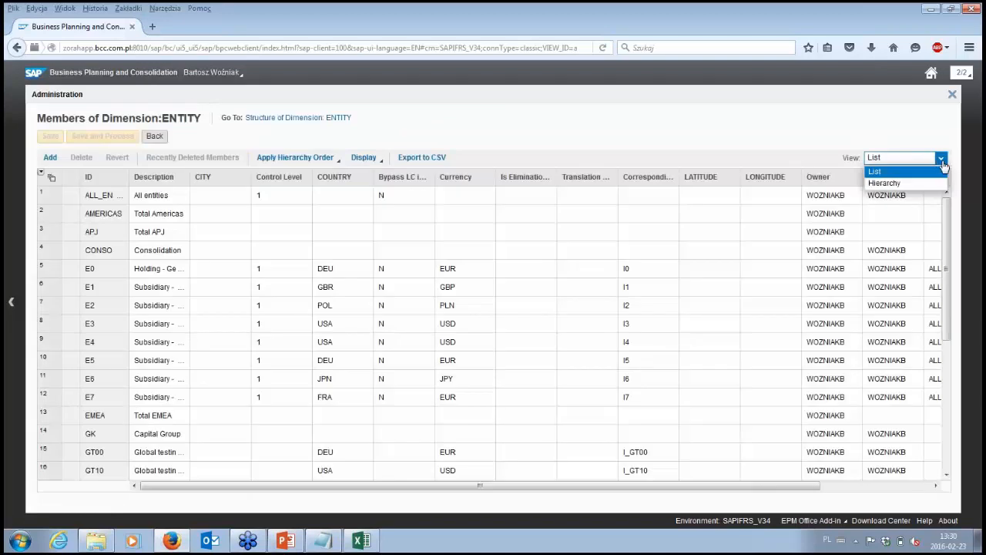
left_click(885, 184)
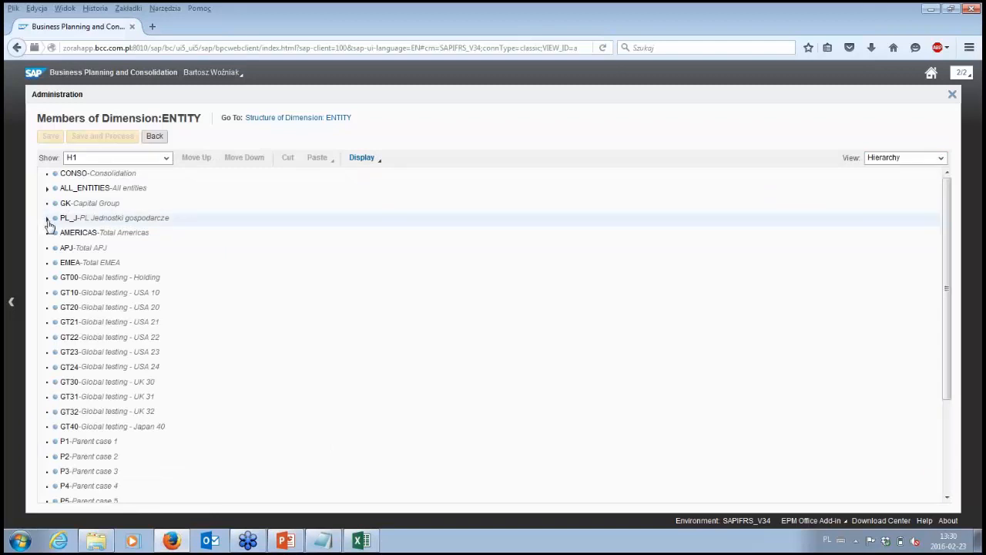
left_click(47, 219)
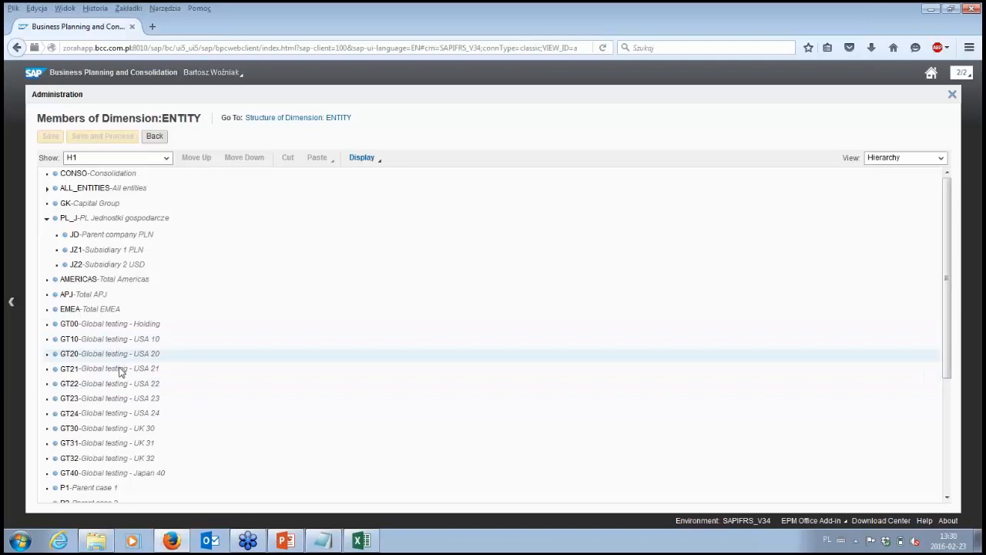
- Leave the ENTITY members, close the administration view and show the My Activities list
left_click(155, 137)
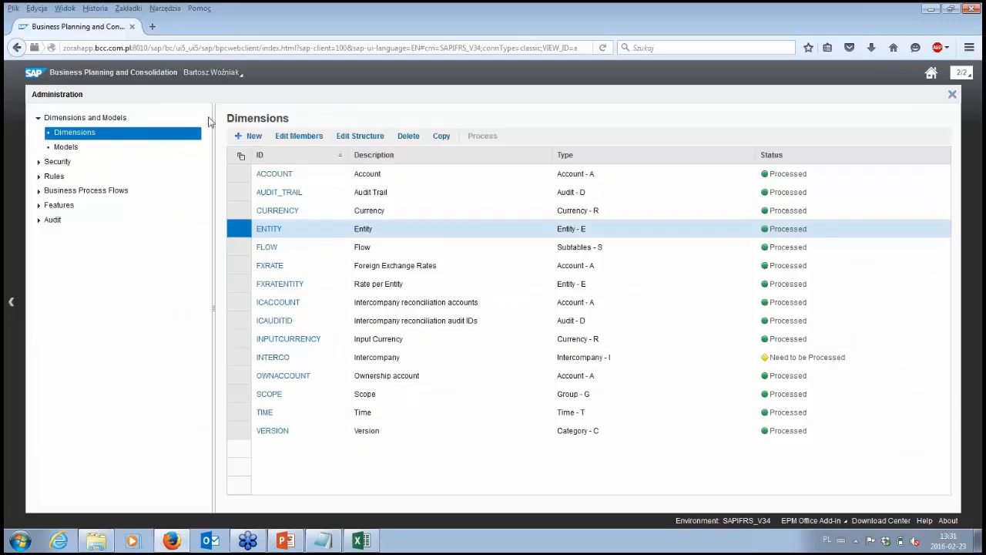
left_click(951, 95)
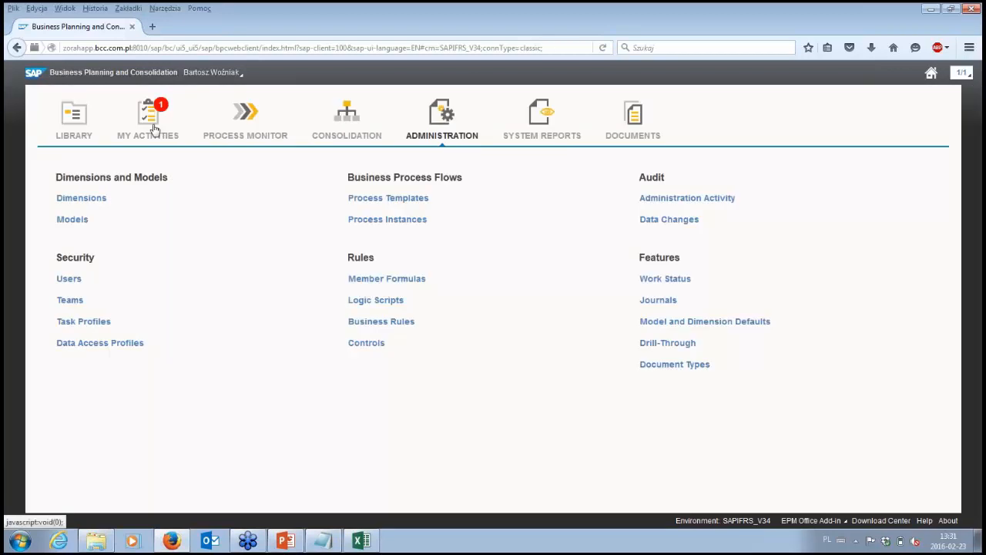
left_click(154, 129)
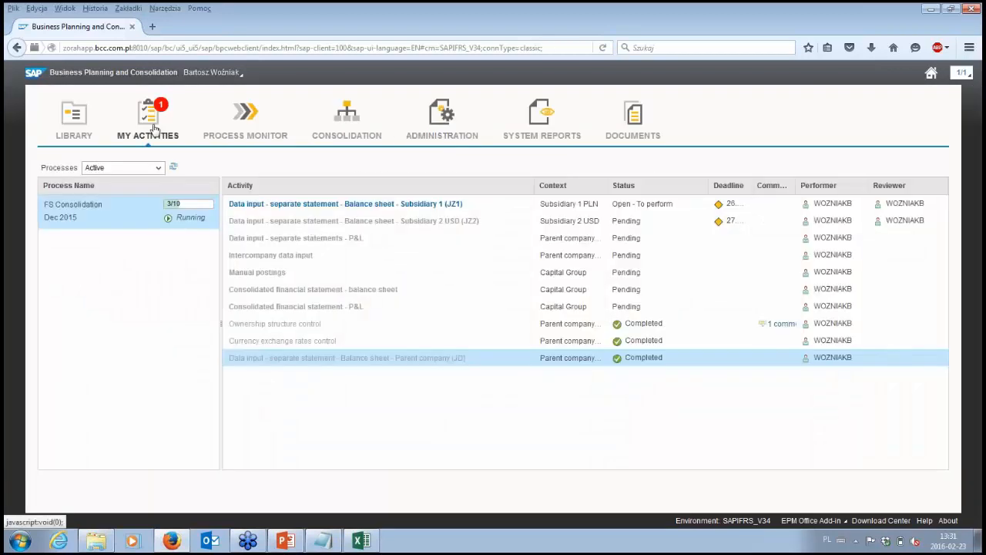
- Switch to Excel and close the parent company balance sheet workbook without saving its changes
left_click(361, 540)
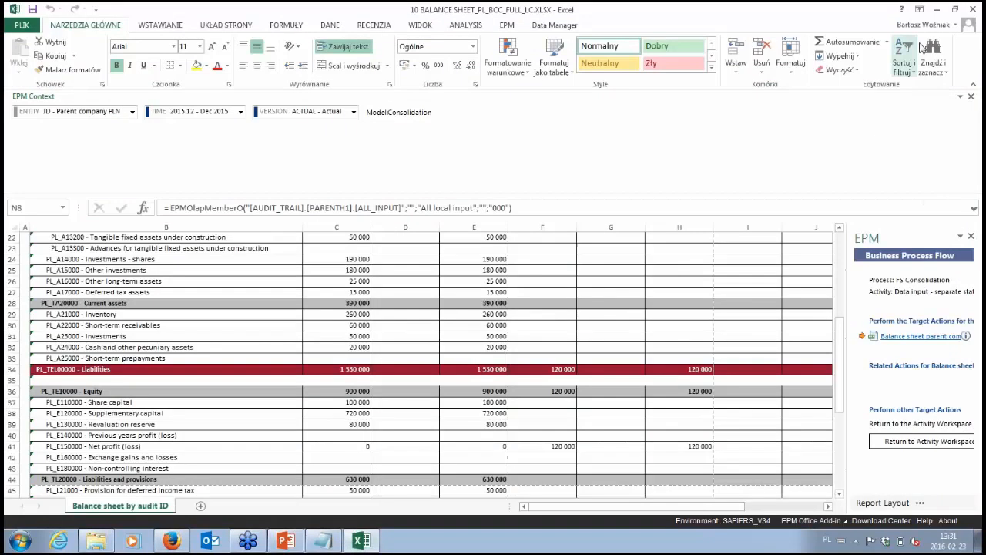
left_click(973, 10)
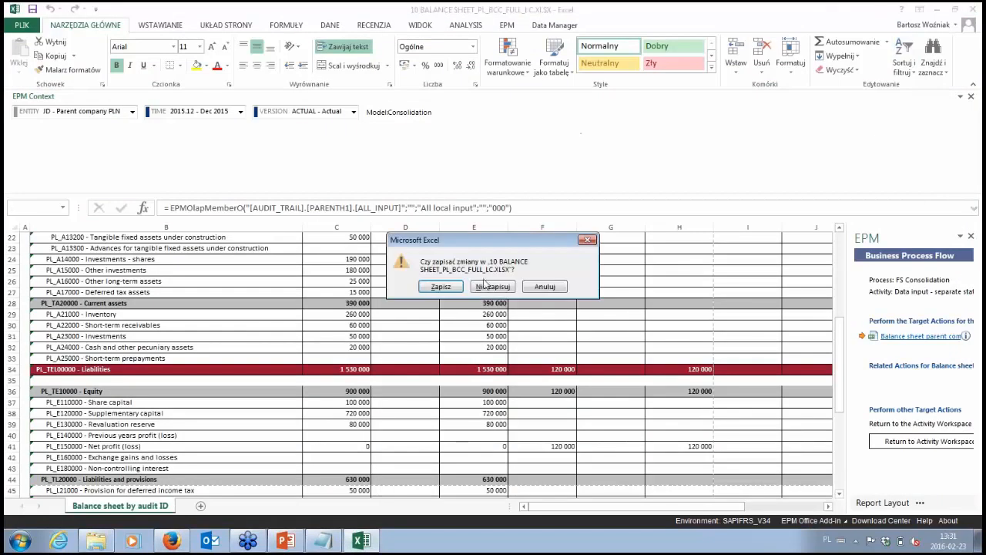
left_click(548, 287)
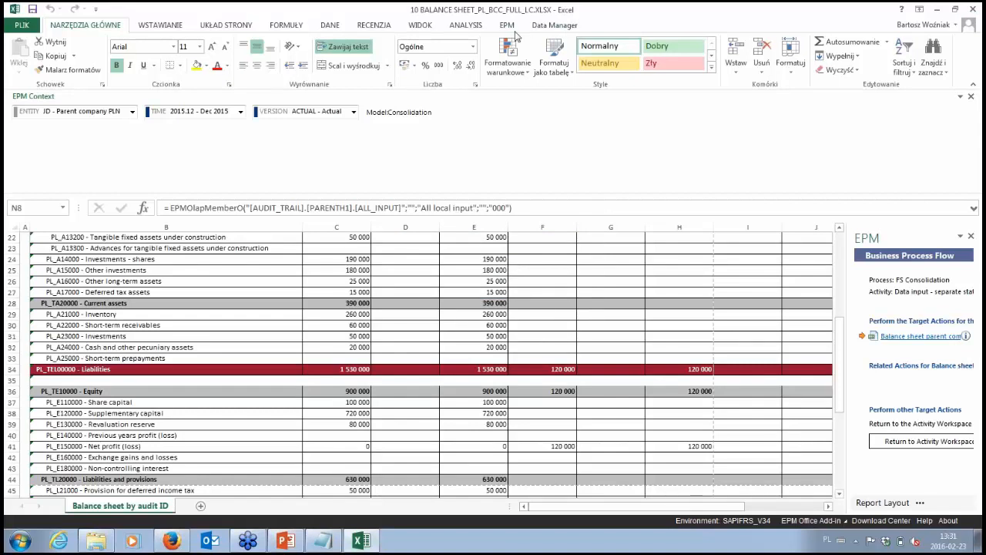
left_click(478, 319)
left_click(482, 273)
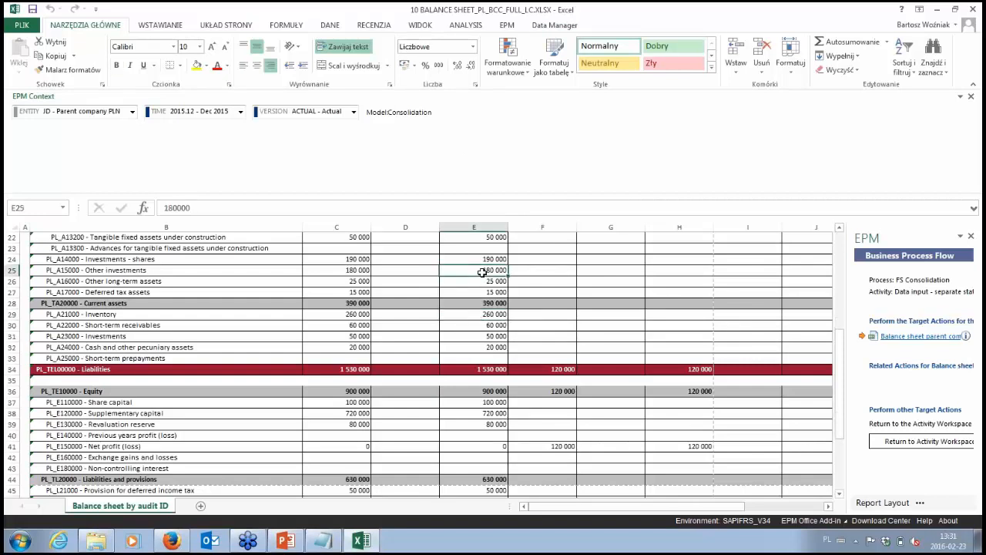
left_click(507, 26)
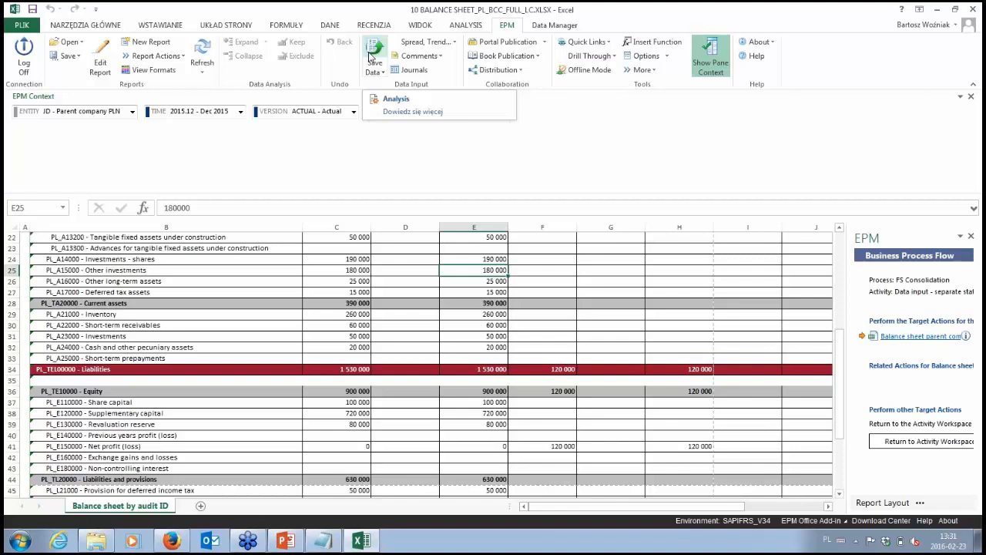
left_click(972, 11)
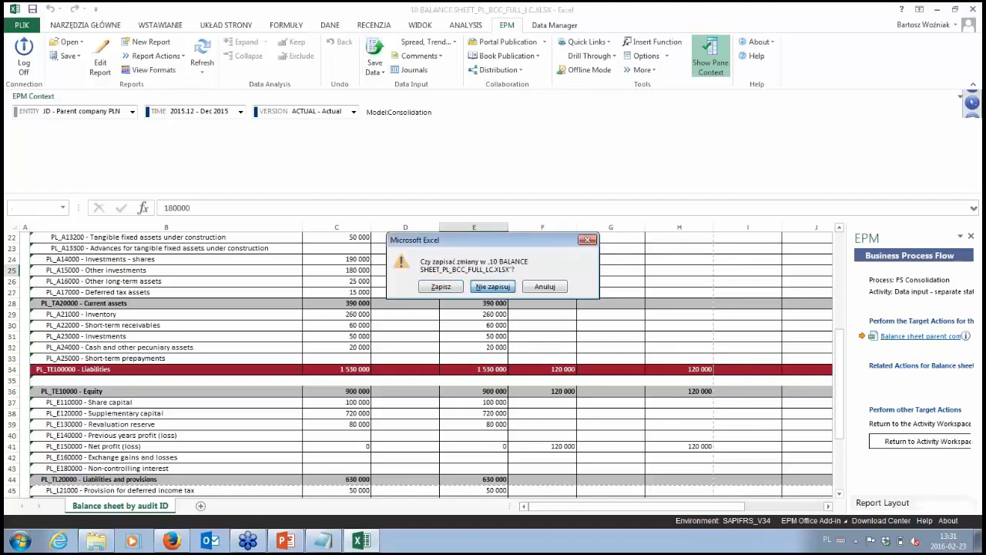
left_click(492, 287)
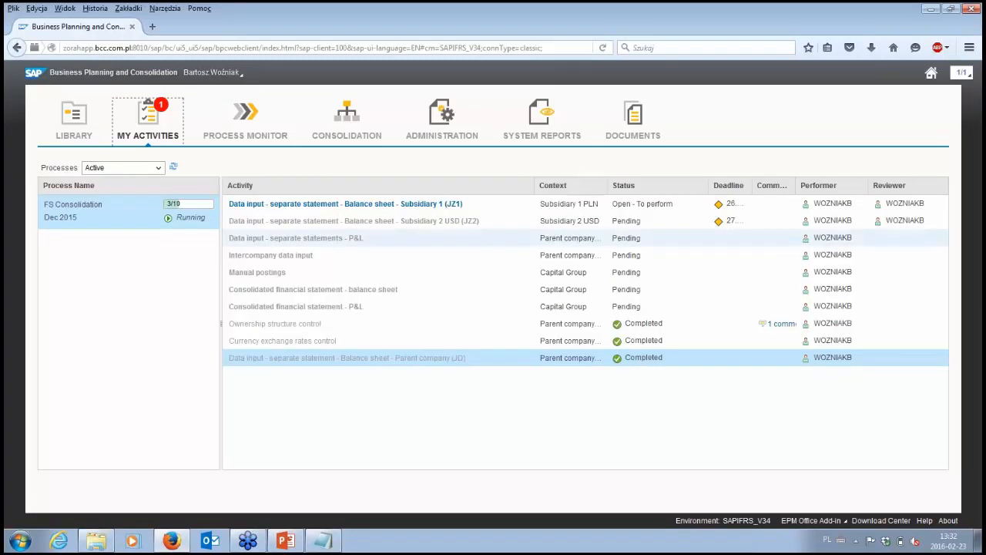
- Open the Subsidiary 1 (JZ1) balance sheet activity and launch its Data input - Balance sheet report in Excel
mouse_move(422, 205)
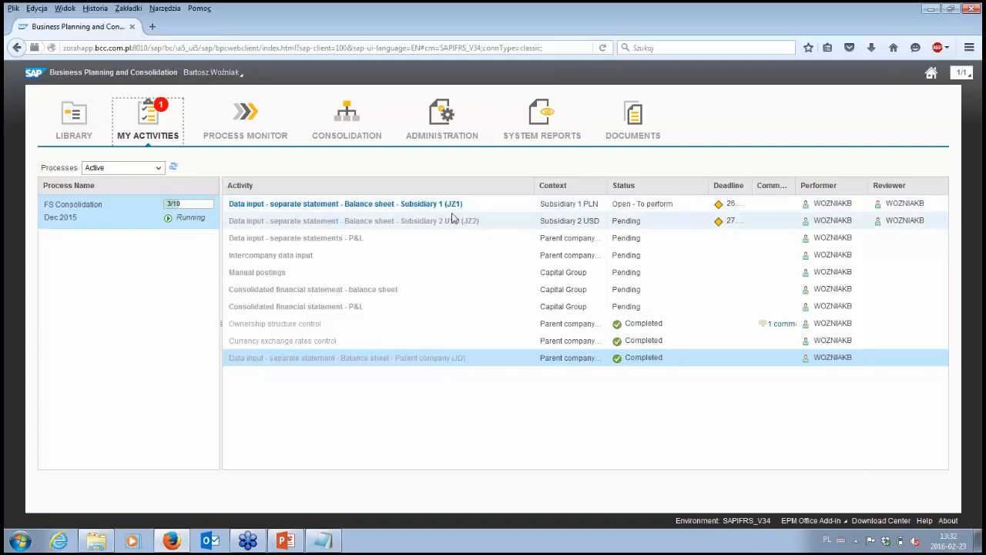
left_click(453, 208)
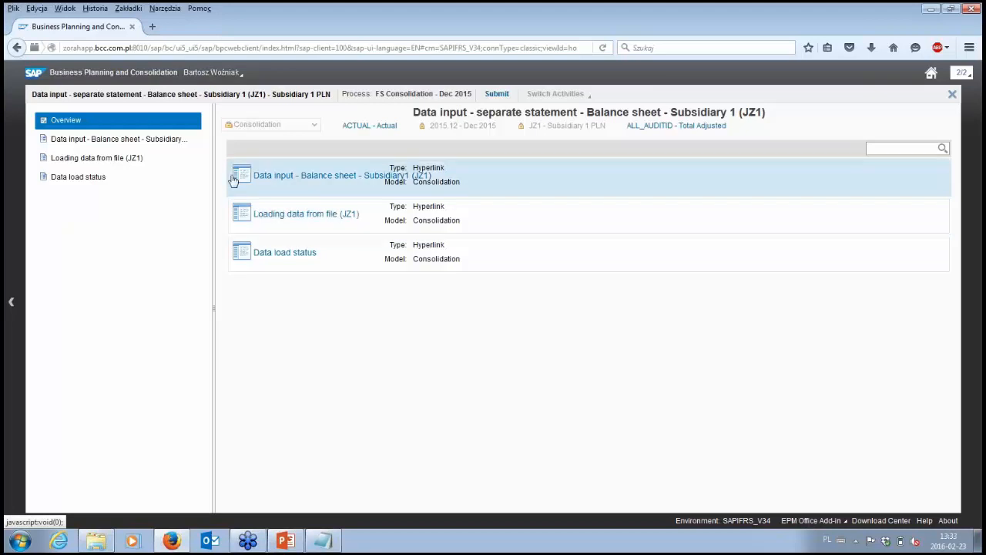
left_click(146, 145)
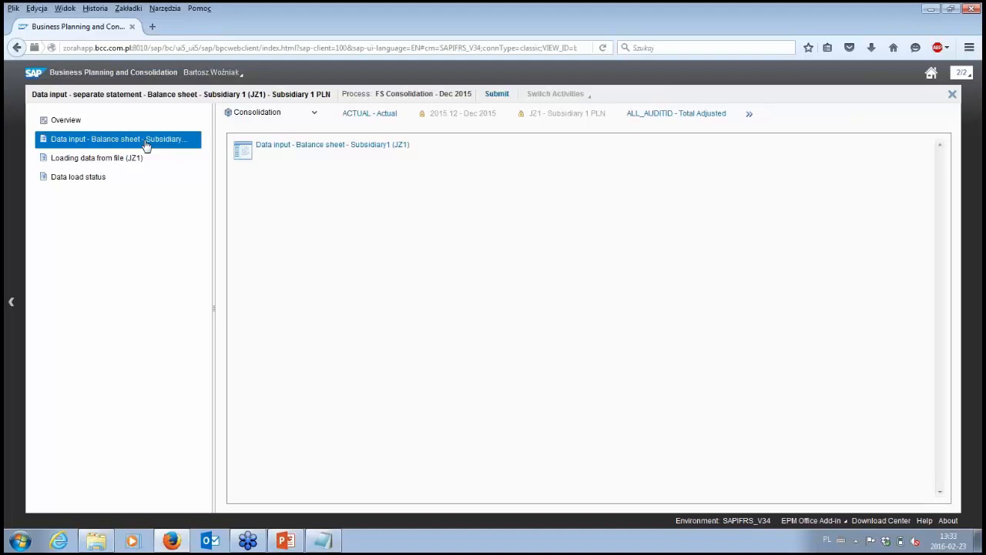
left_click(277, 152)
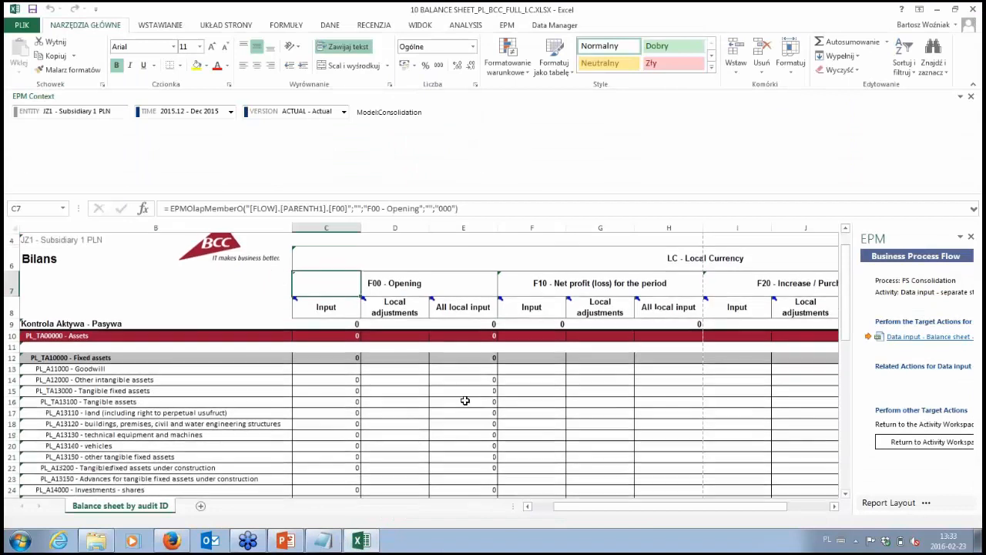
- Examine the JZ1 balance sheet's asset and liability rows and its flow columns across to the period end closing
scroll(523, 371, "down", 1)
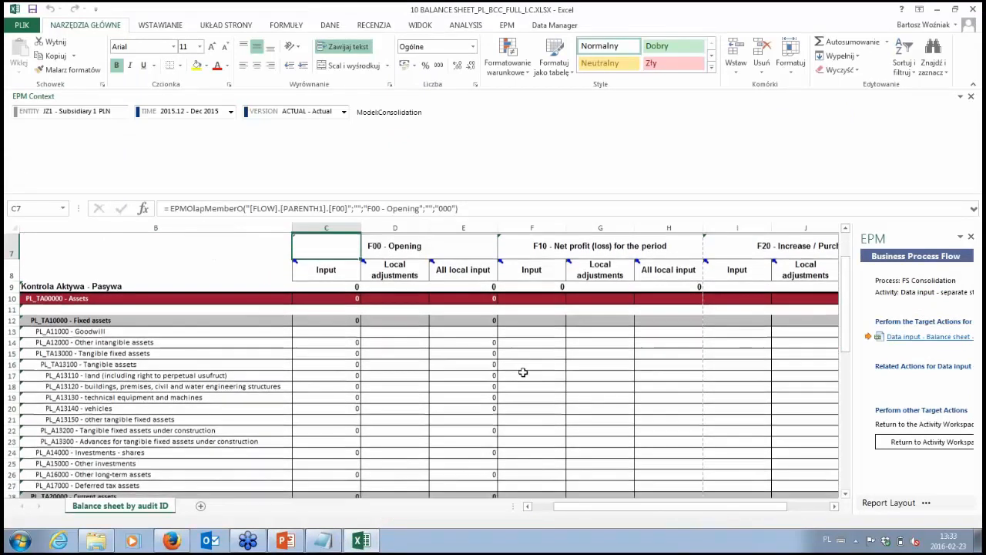
scroll(523, 372, "down", 3)
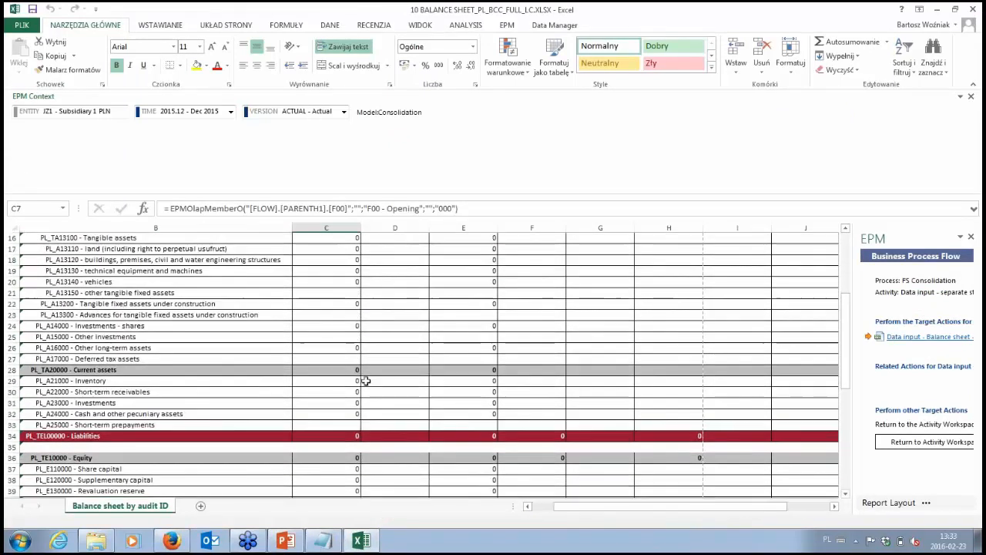
scroll(366, 381, "down", 3)
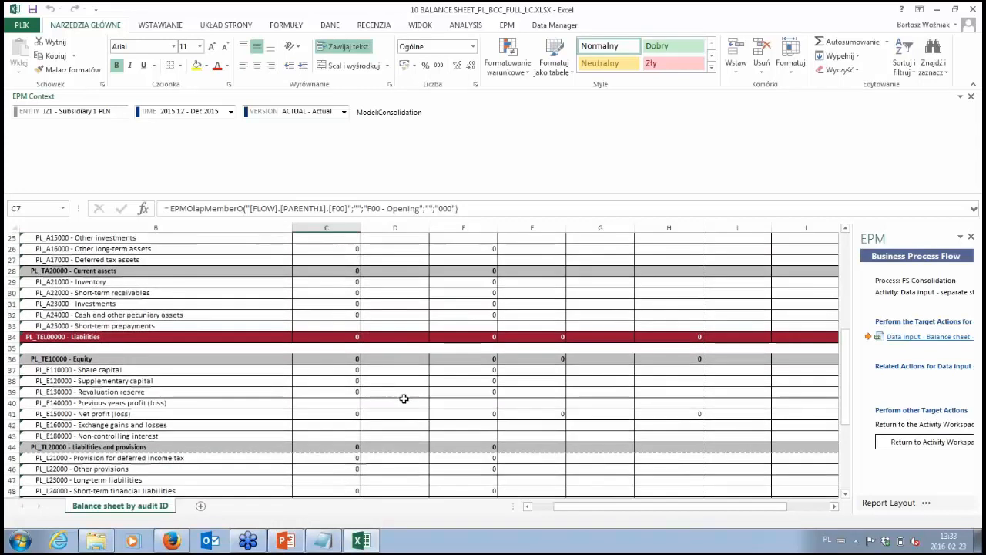
scroll(403, 398, "up", 8)
scroll(396, 368, "down", 3)
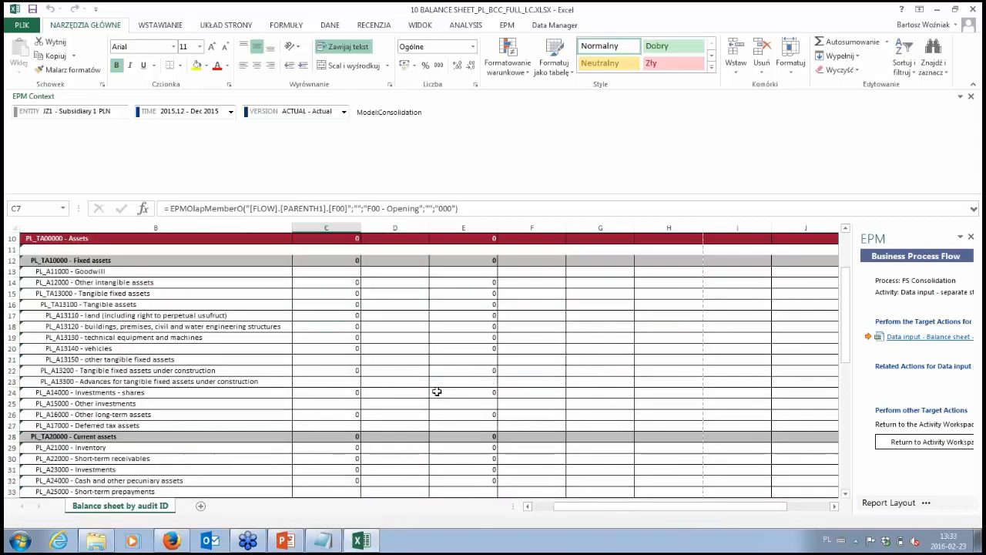
left_click_drag(598, 508, 659, 508)
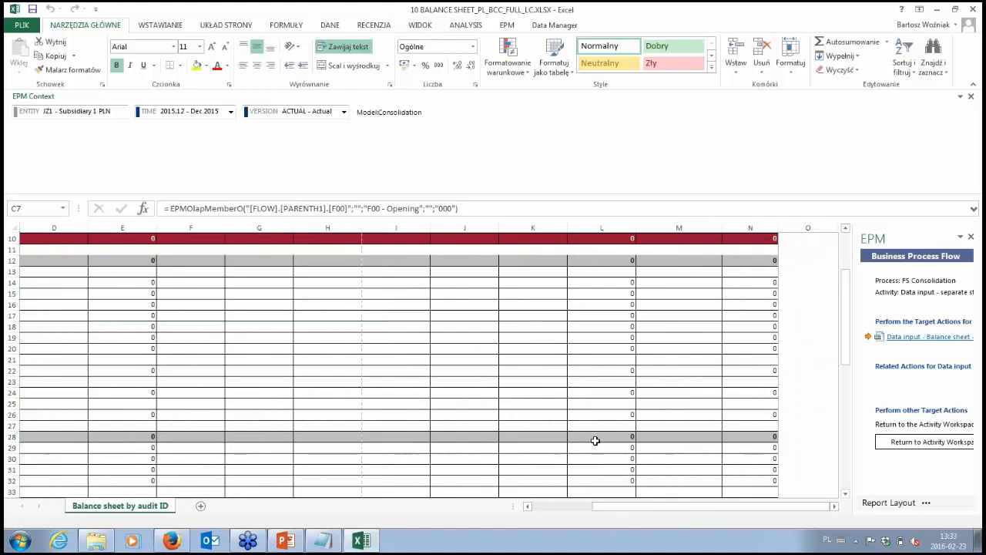
scroll(596, 440, "up", 3)
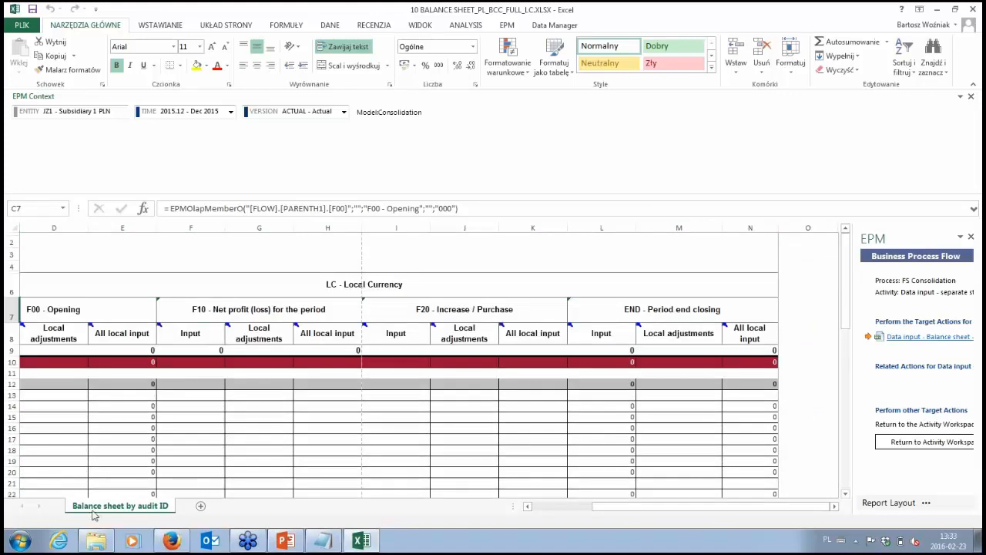
- Switch to the Webinar folder, view the load file BW_BCC_JZ1_TD_12_2015.txt in Notepad and return to the JZ1 balance sheet workbook
left_click(102, 544)
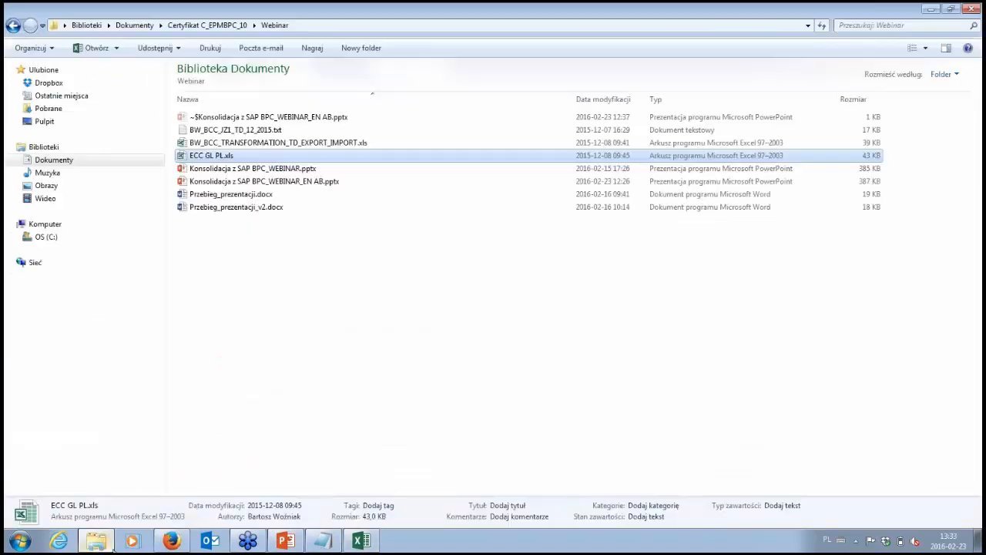
mouse_move(330, 544)
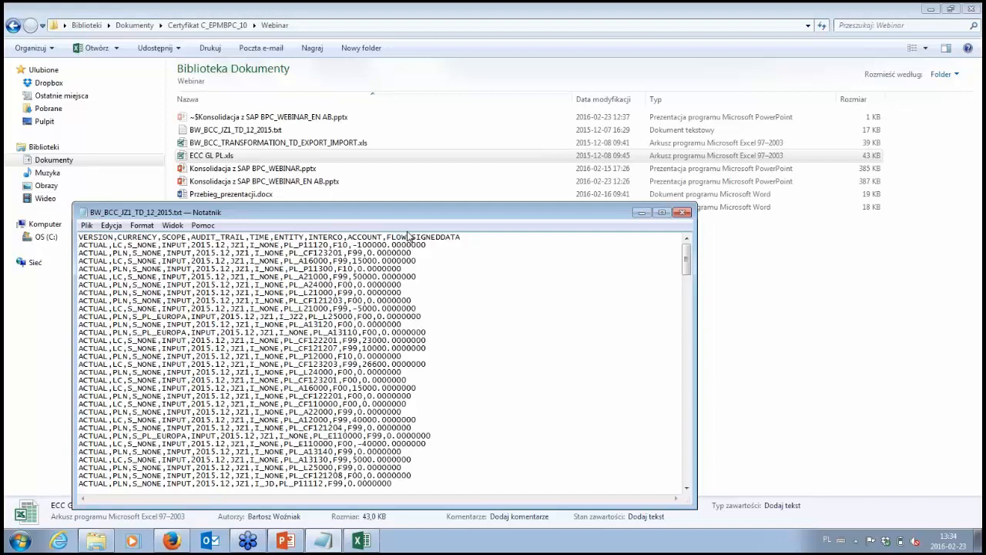
mouse_move(359, 542)
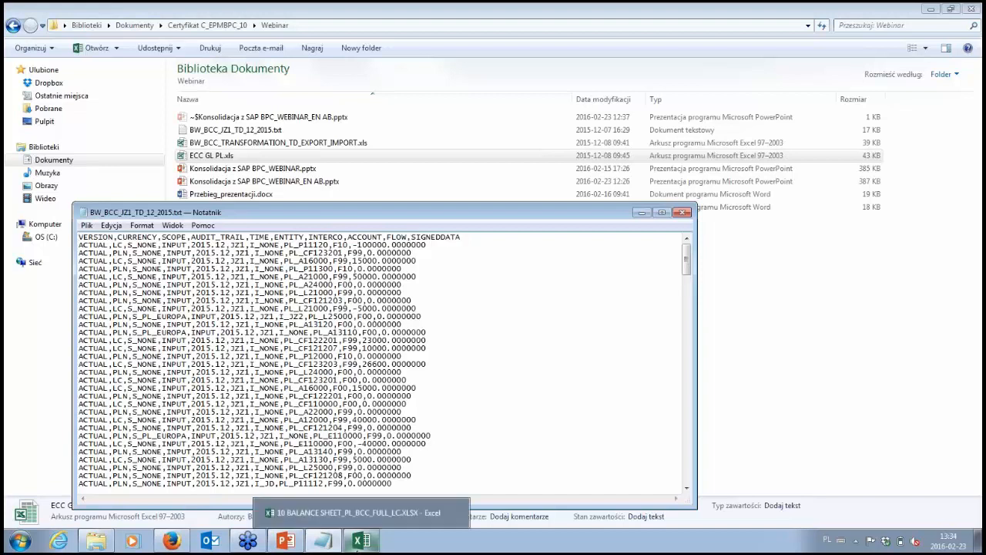
left_click(351, 513)
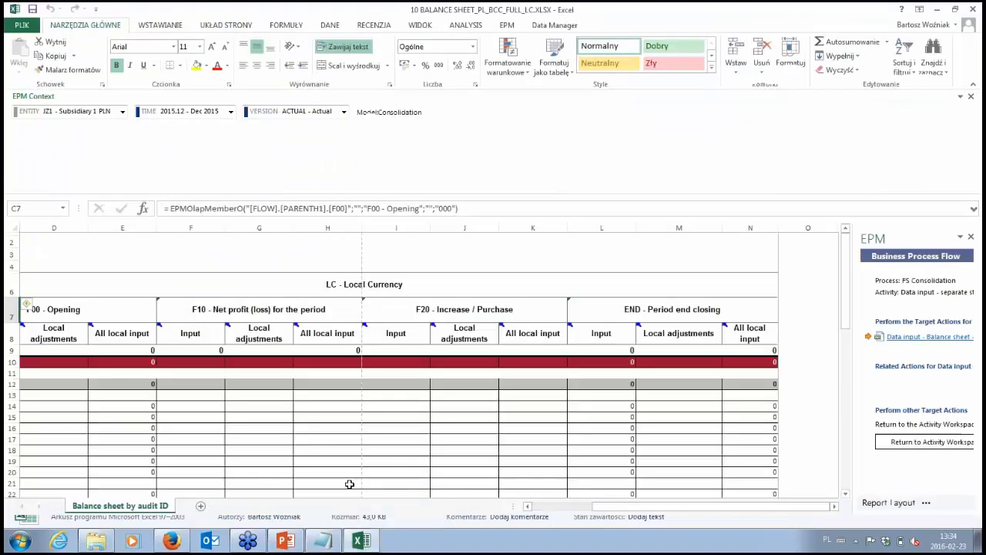
- Open ECC GL PL.xls from the Webinar folder and examine the ACCOUNTPL sheet's external-to-internal account mapping, including the final wildcard row
left_click(95, 542)
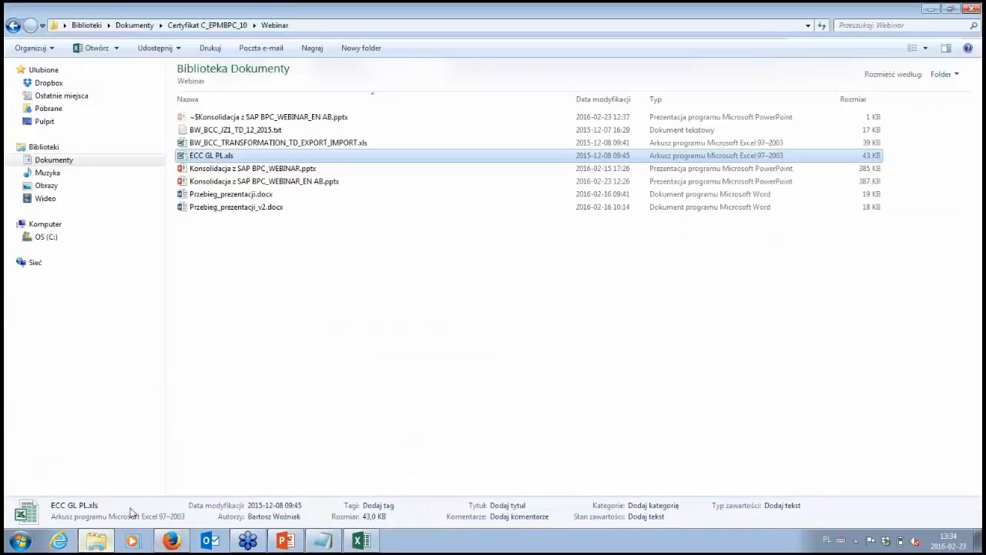
double_click(232, 157)
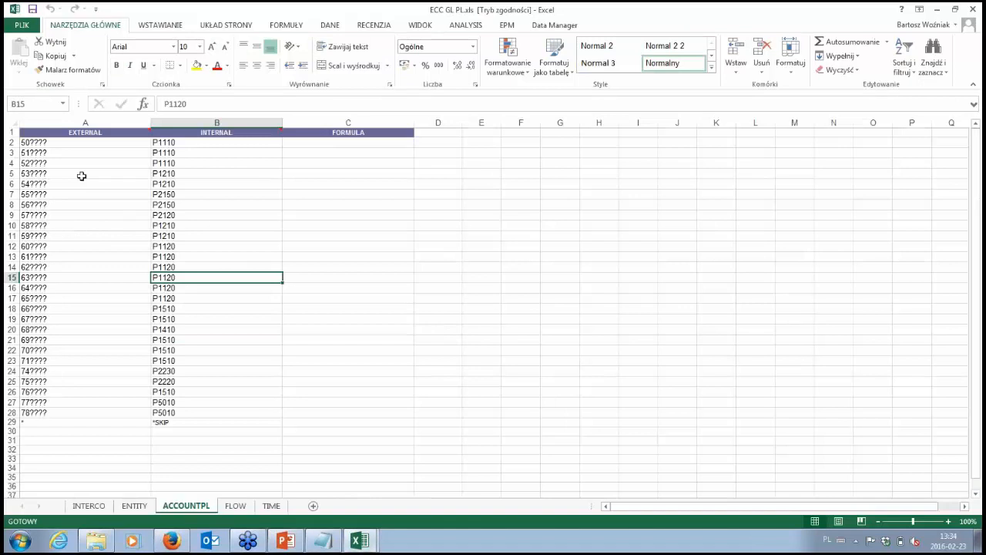
left_click(54, 143)
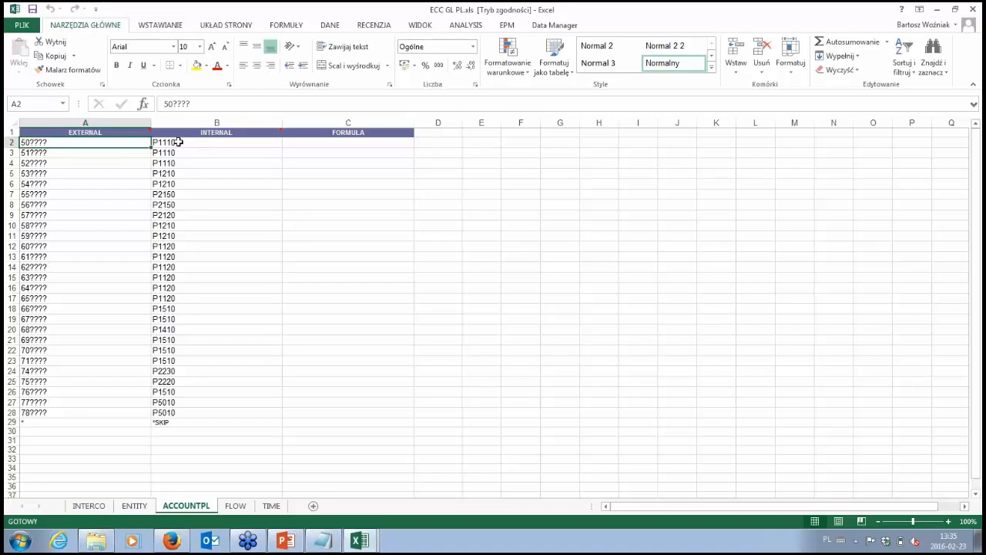
left_click_drag(178, 142, 169, 319)
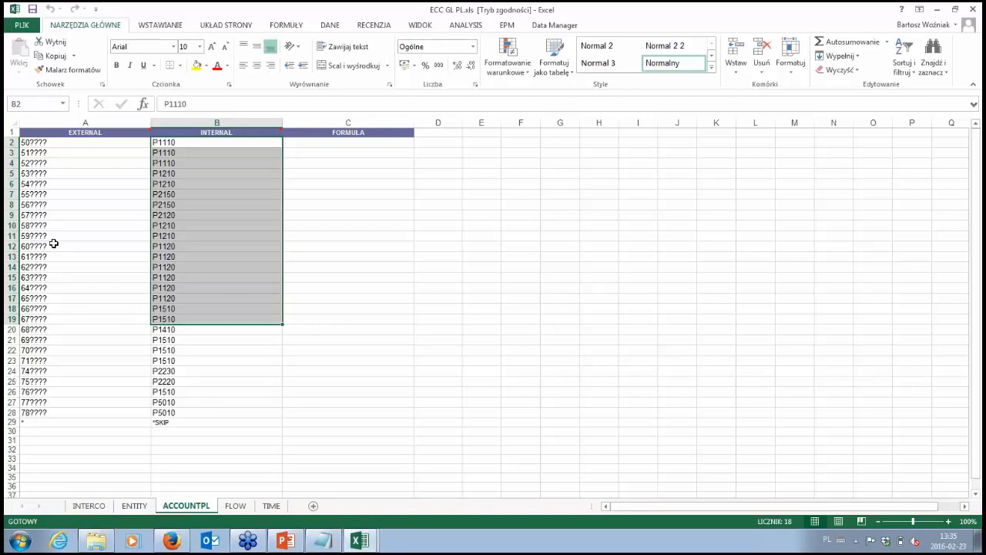
left_click(49, 142)
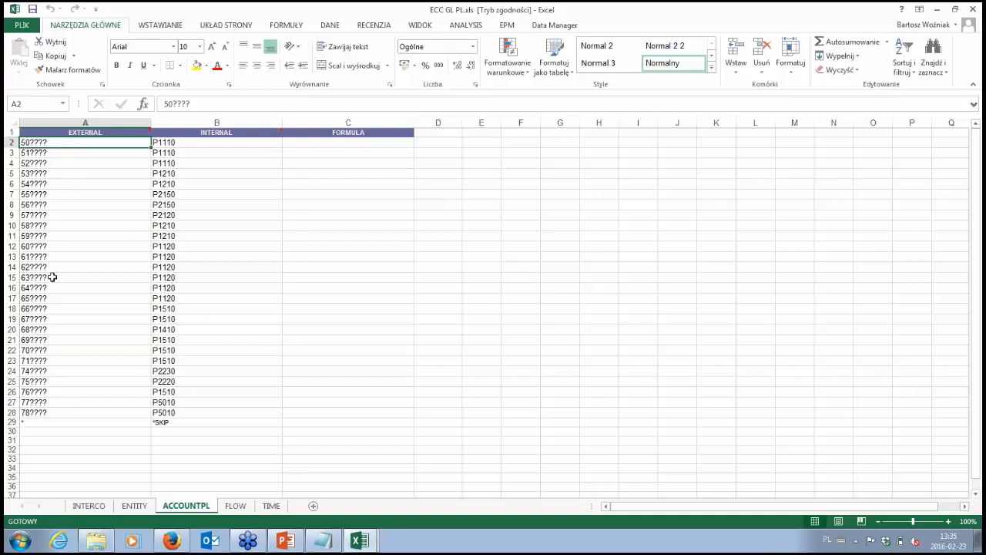
left_click(40, 421)
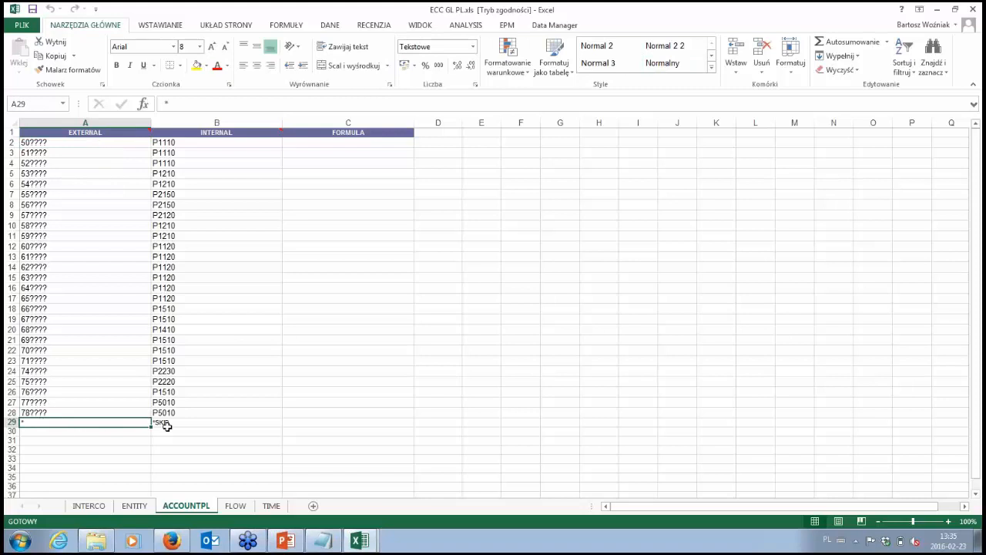
- Examine the external-to-internal mappings on the ENTITY and TIME sheets and switch back to the JZ1 activity in Firefox
left_click(134, 506)
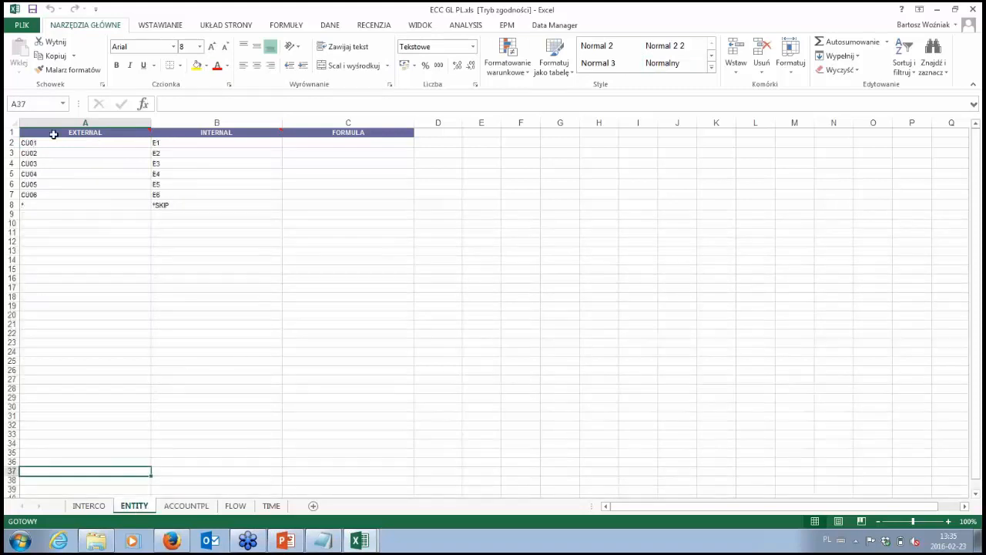
left_click_drag(45, 144, 35, 194)
left_click_drag(166, 147, 172, 196)
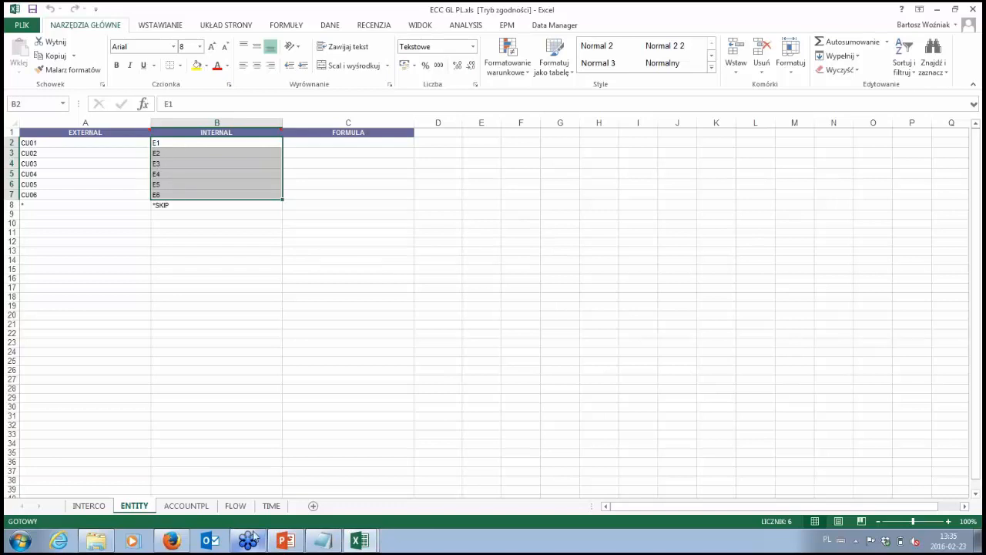
left_click(273, 506)
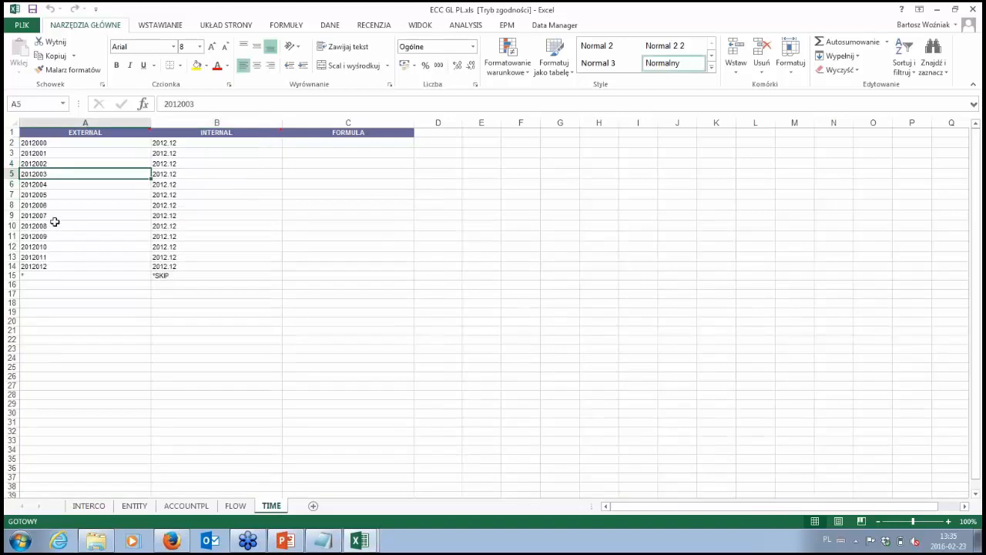
left_click_drag(49, 141, 208, 268)
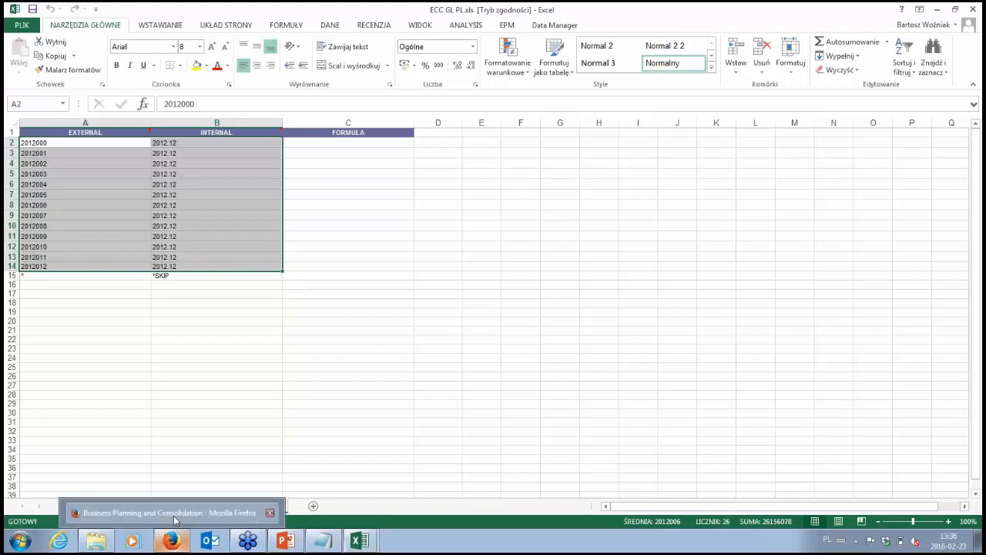
left_click(171, 541)
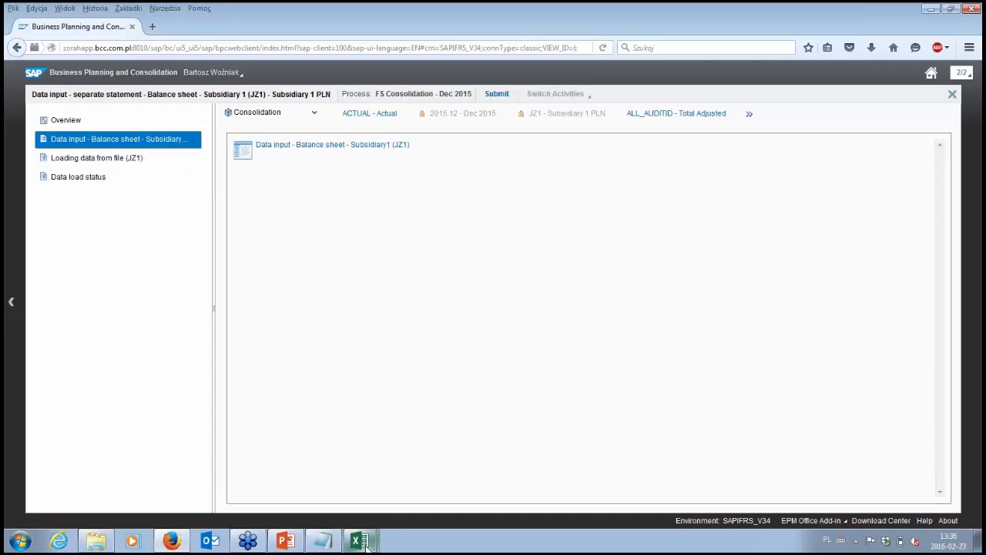
- Start the Loading data from file (JZ1) task from the activity and bring up its Run Package dialog in Excel
mouse_move(359, 541)
left_click(368, 493)
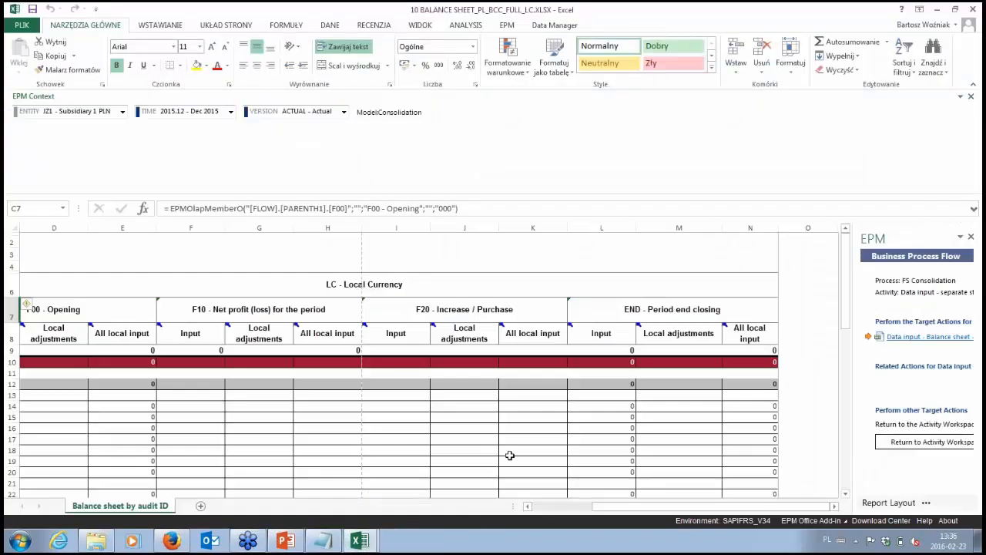
left_click(179, 541)
left_click(128, 163)
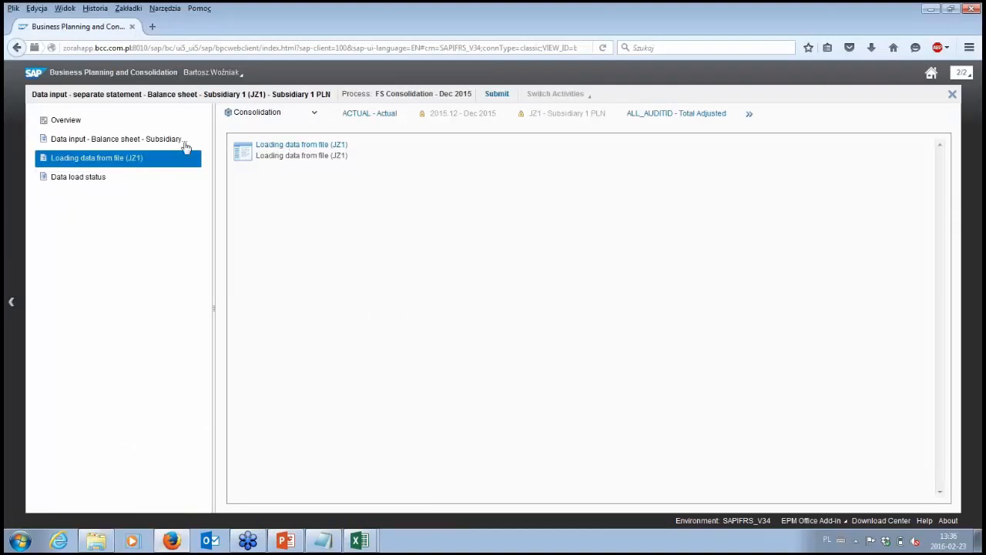
left_click(296, 145)
left_click(363, 545)
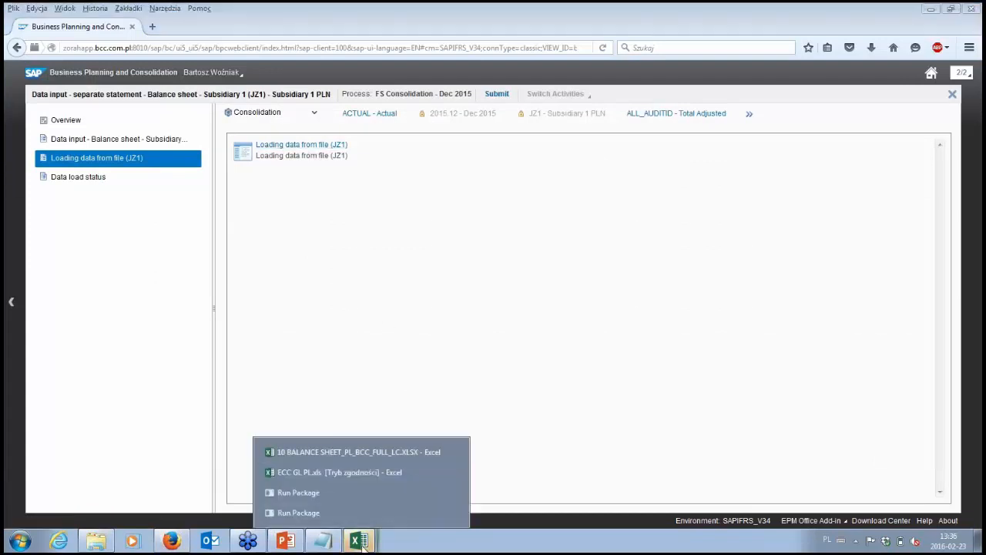
left_click(458, 514)
left_click(456, 518)
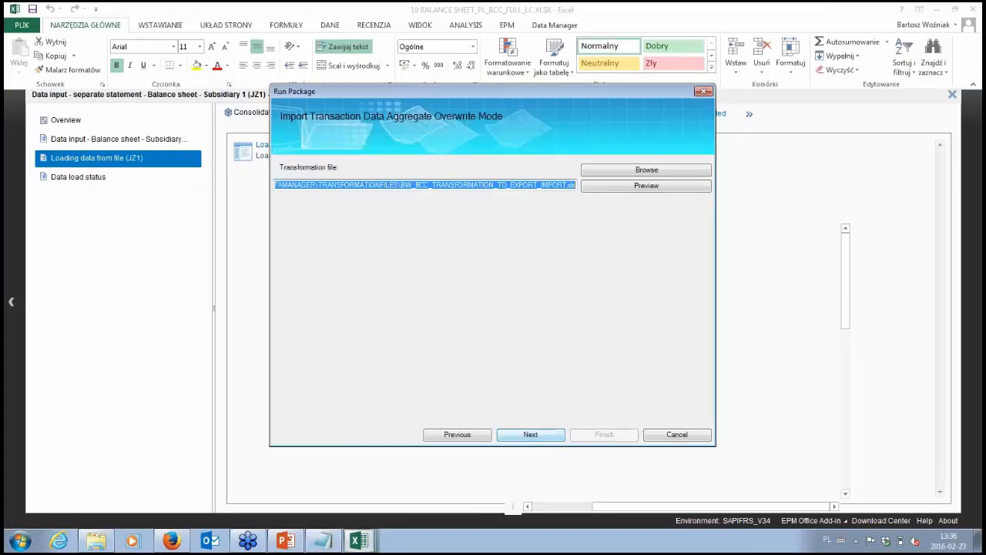
- Run the import package immediately with the preset transformation file, the Replace & clear datavalues method and no default logic after importing
left_click(544, 434)
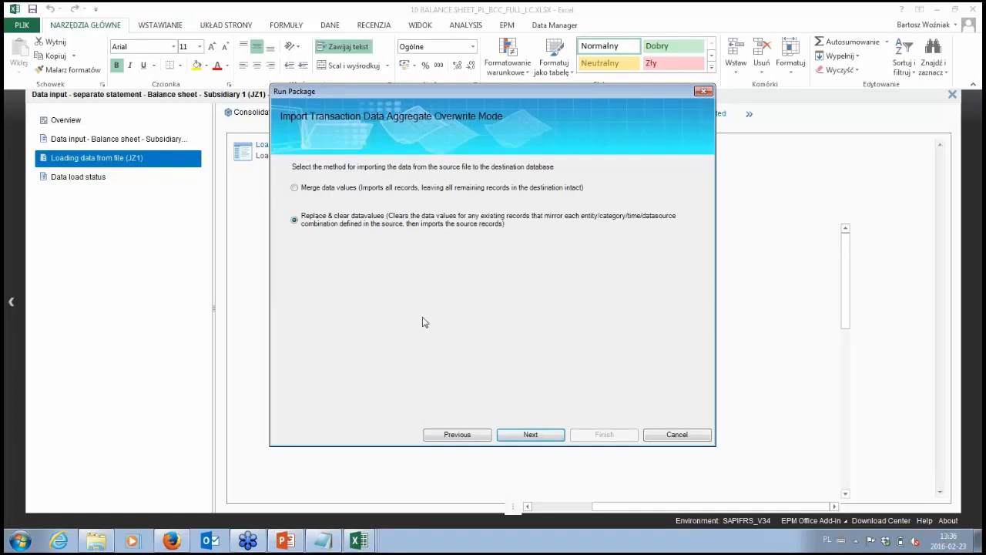
left_click(552, 436)
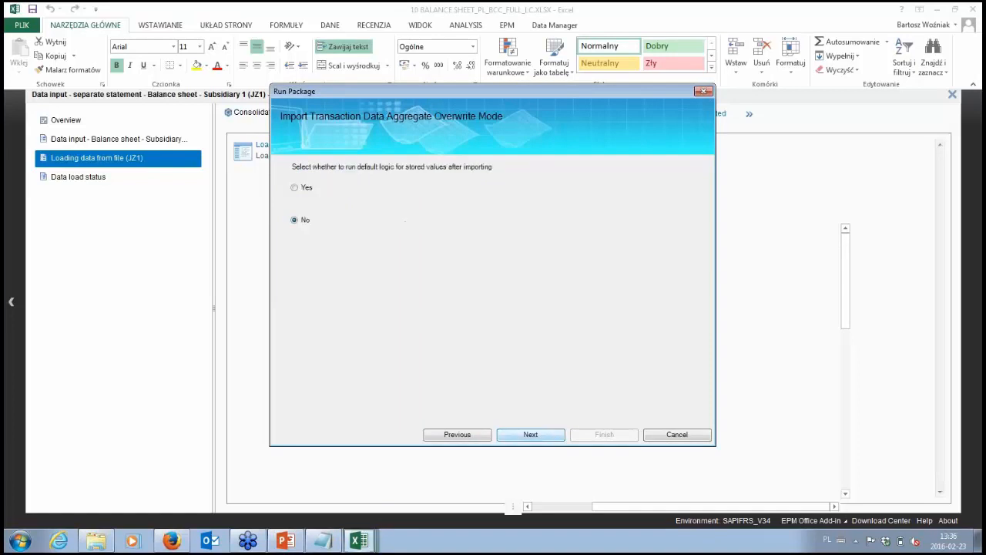
left_click(551, 436)
left_click(551, 436)
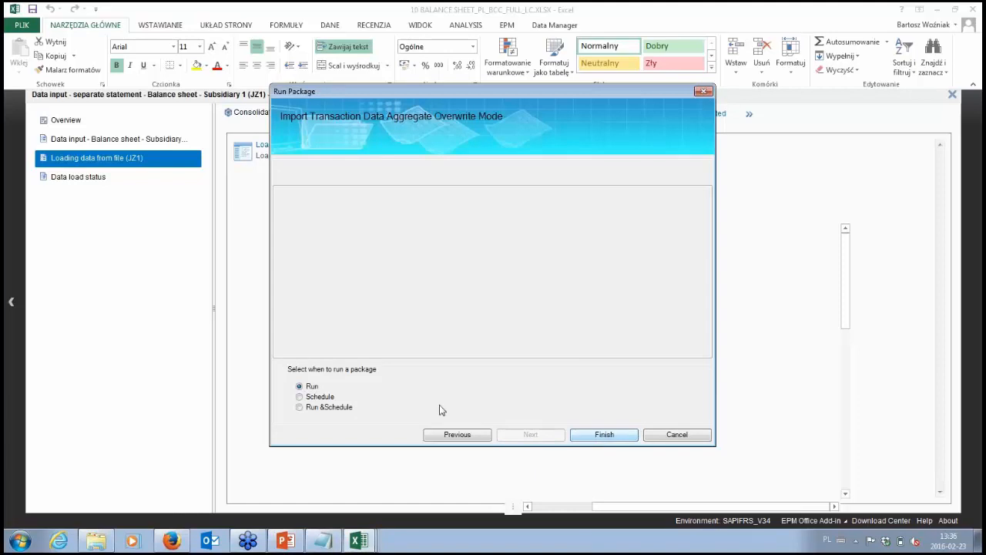
left_click(606, 436)
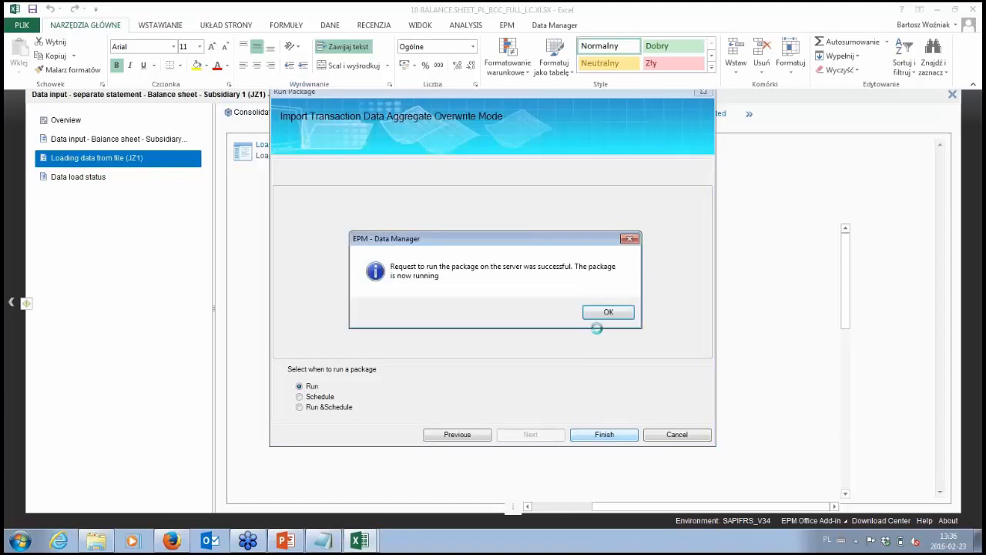
left_click(606, 312)
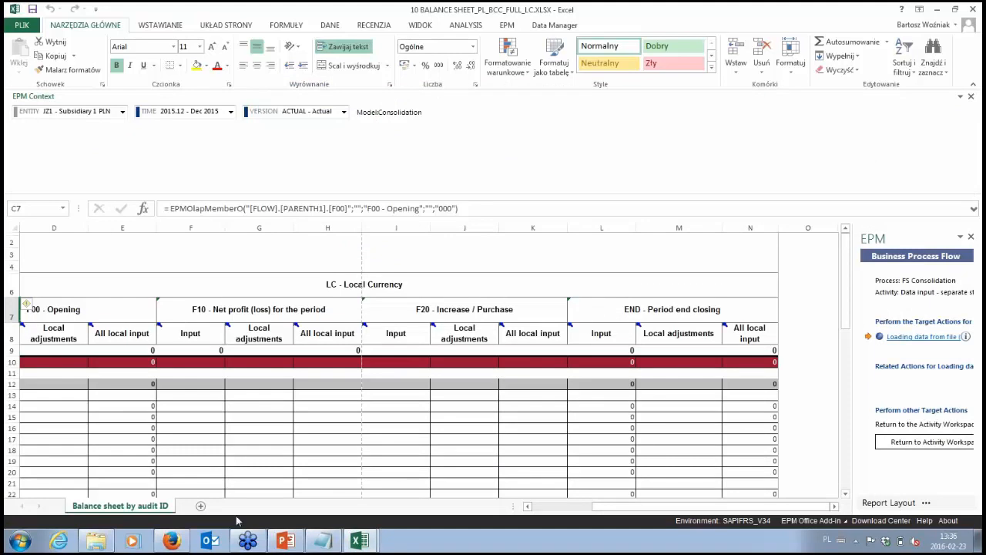
- Return to the JZ1 activity and open the Data load status task's Package Status list in Excel
left_click(146, 509)
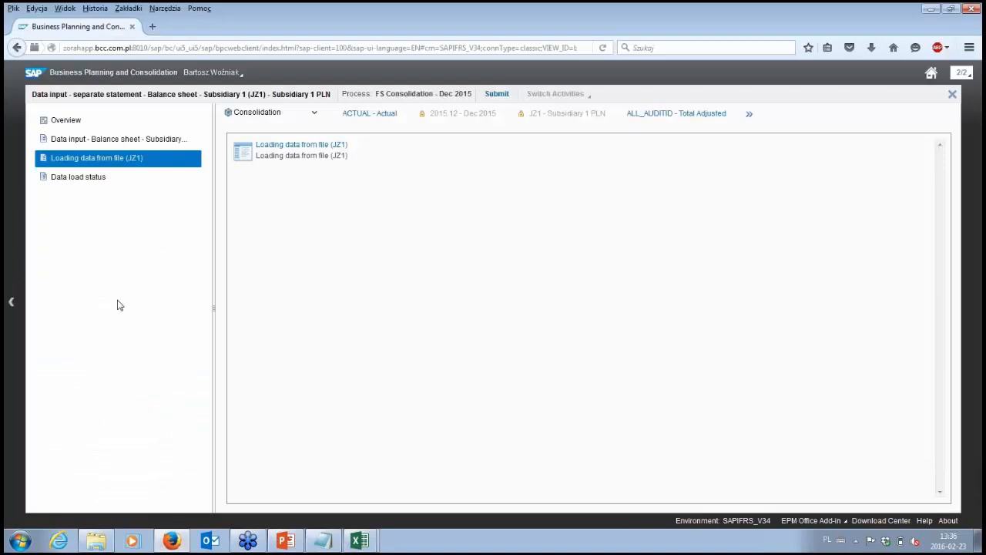
left_click(116, 180)
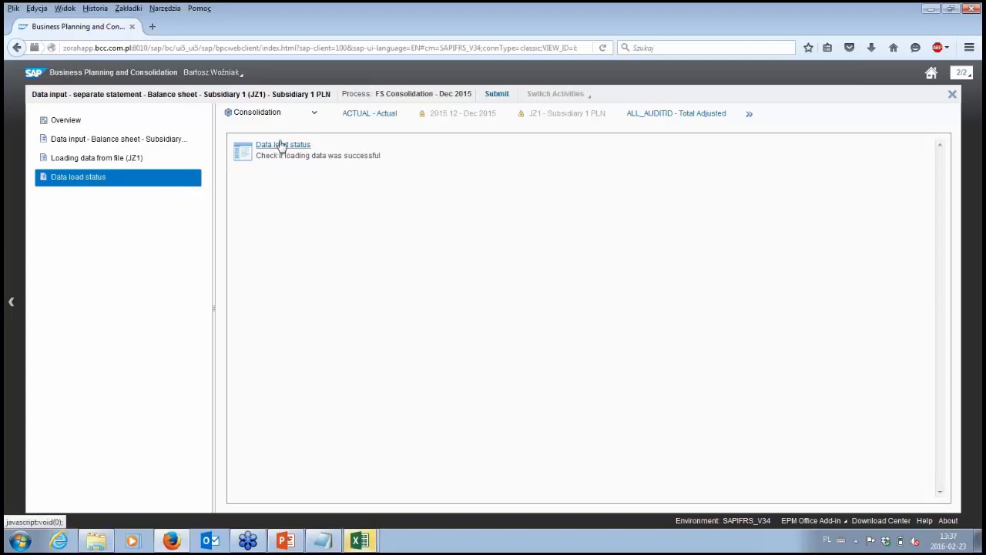
mouse_move(360, 541)
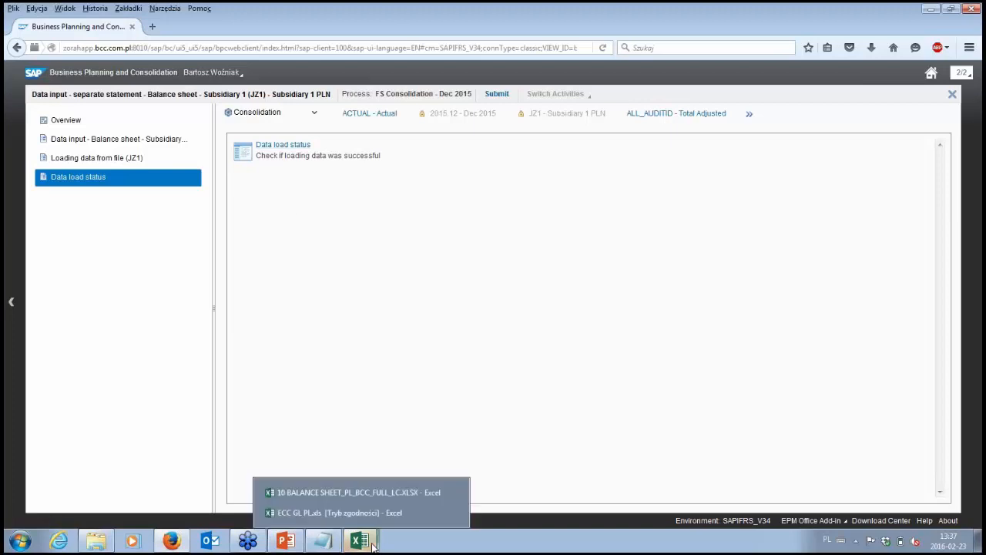
left_click(360, 493)
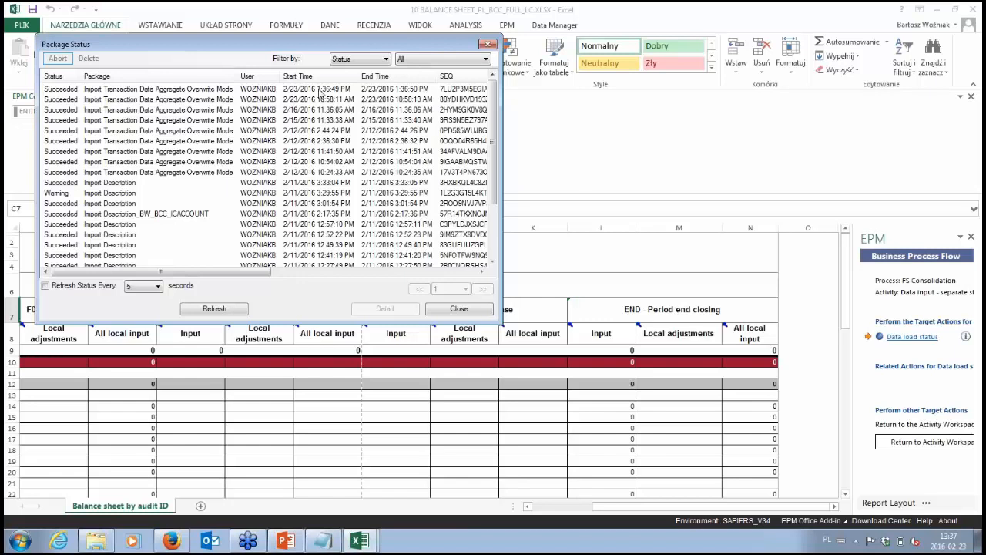
- Open the detail log of the latest import package, check its suppressed, submitted and rejected record counts, and close the log
left_click(320, 90)
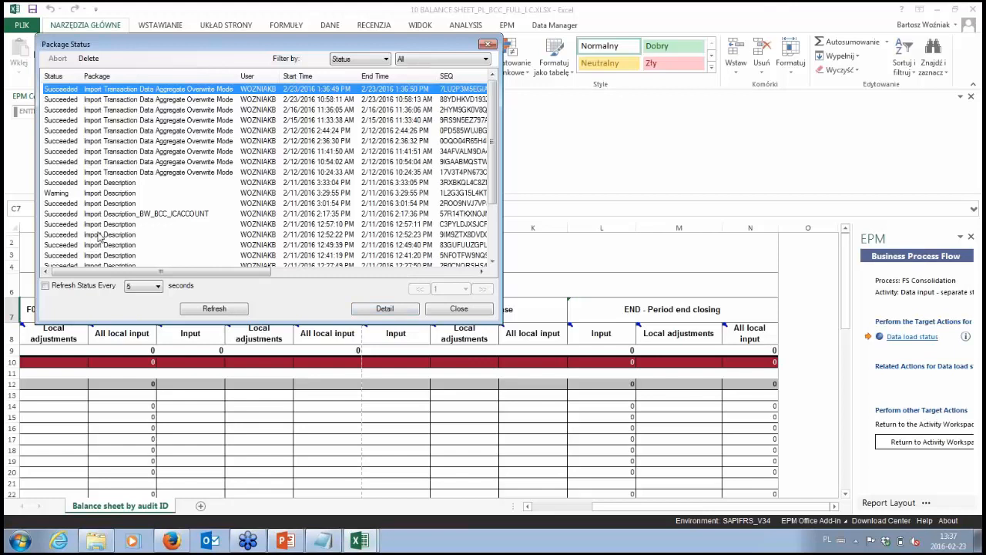
scroll(98, 231, "down", 2)
scroll(65, 123, "up", 2)
left_click(383, 309)
left_click_drag(433, 371, 329, 372)
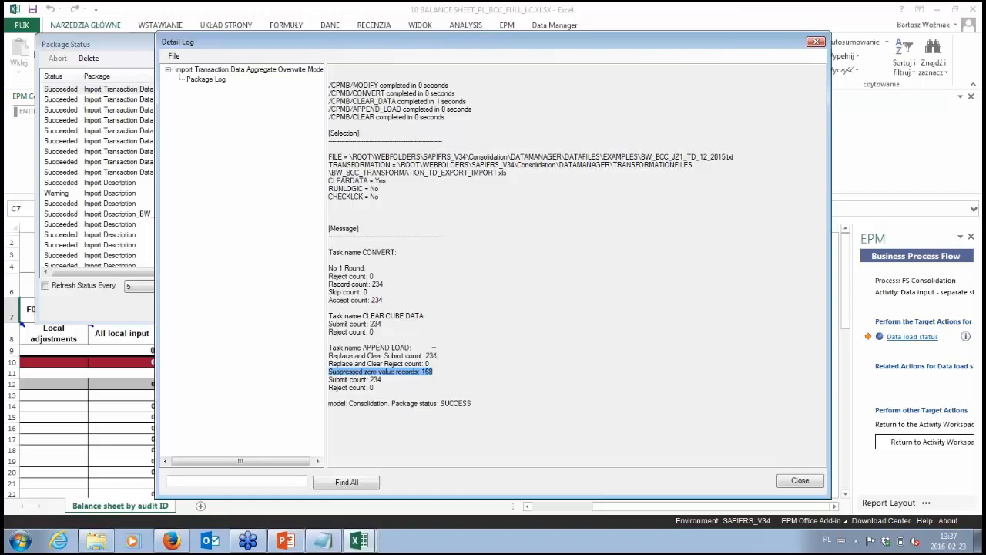
left_click(365, 379)
left_click_drag(370, 389, 334, 391)
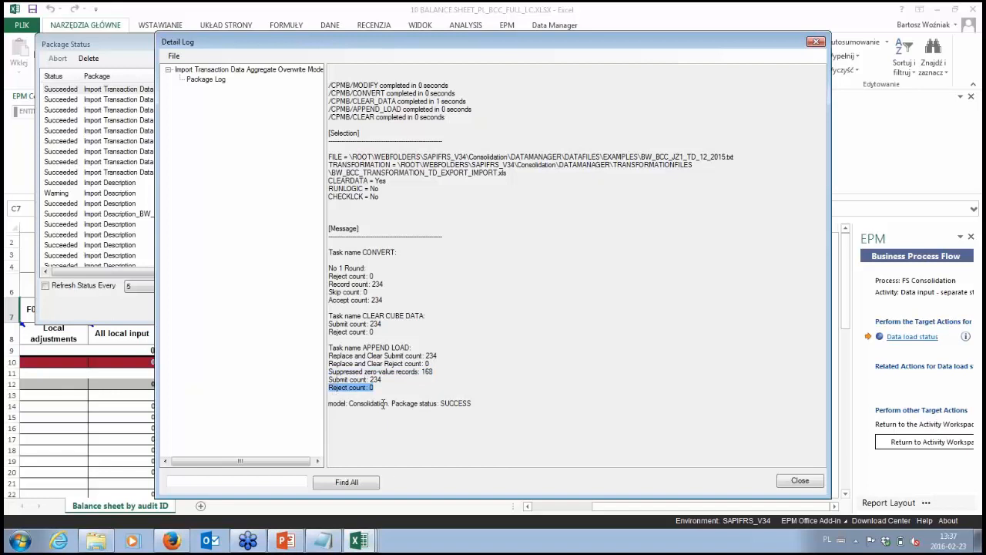
left_click(798, 481)
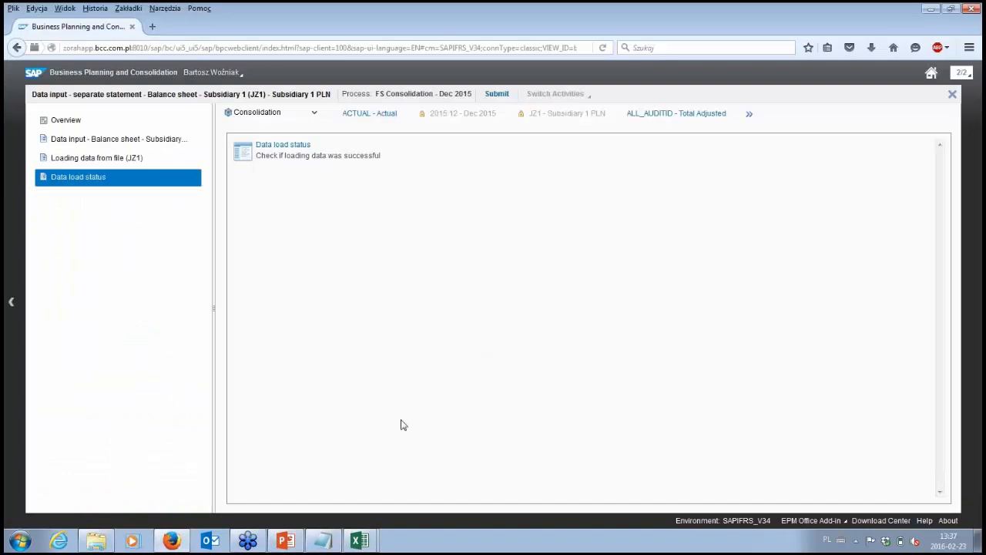
- Switch back to the JZ1 balance sheet workbook and refresh the report with the loaded data
left_click(360, 542)
left_click_drag(623, 511, 570, 509)
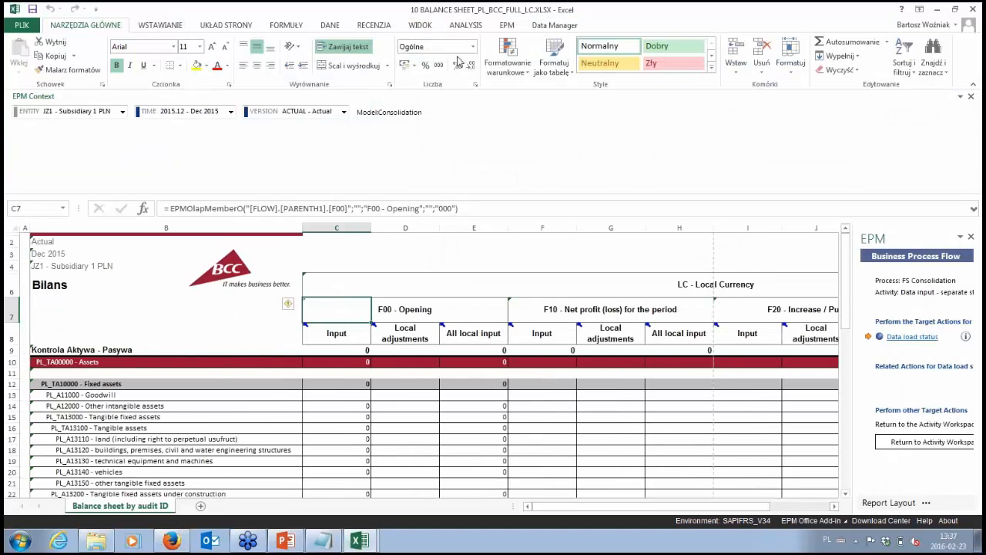
left_click(506, 26)
left_click(202, 56)
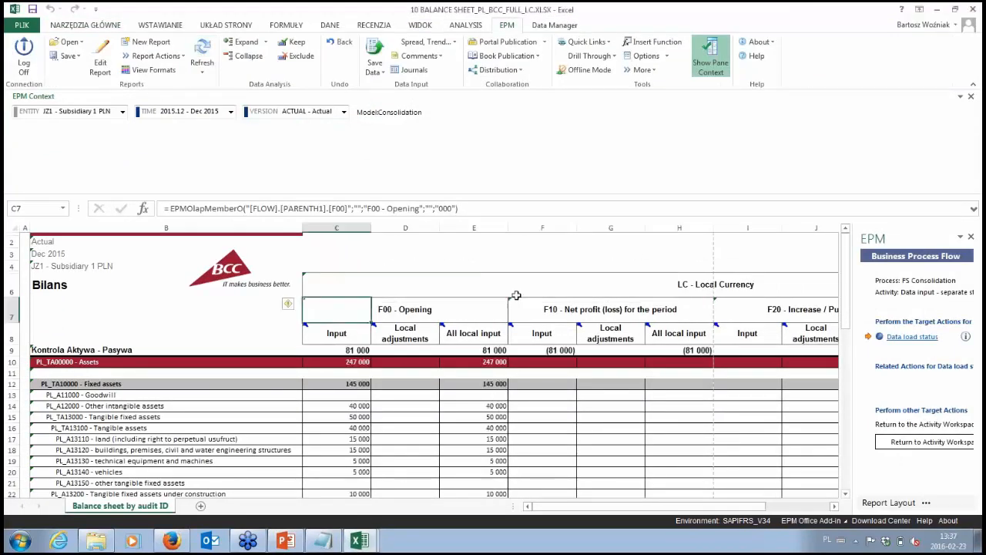
- Examine the loaded JZ1 balance sheet values, the assets-liabilities control row and the flow columns through END - Period end closing
left_click(354, 408)
left_click_drag(353, 408, 356, 428)
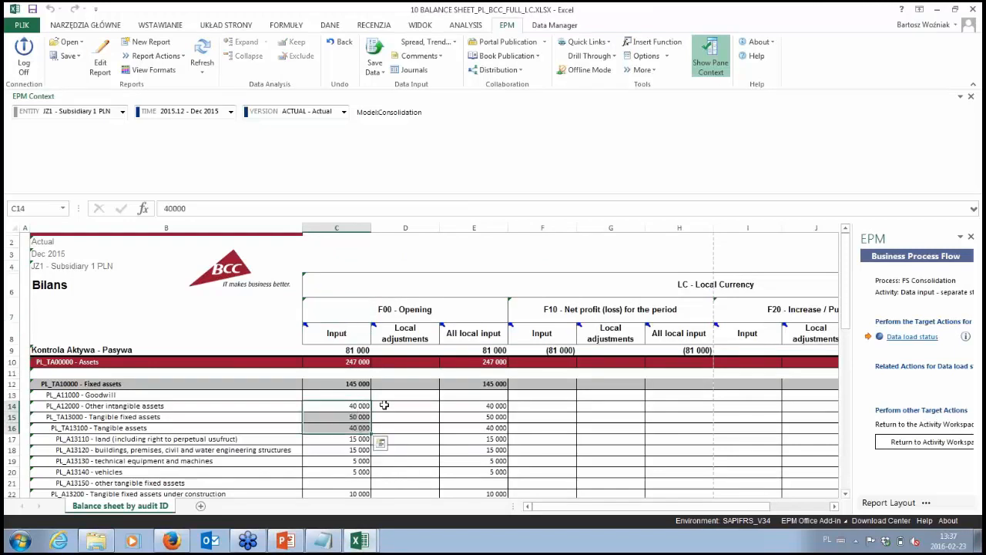
scroll(462, 347, "down", 1)
left_click(547, 322)
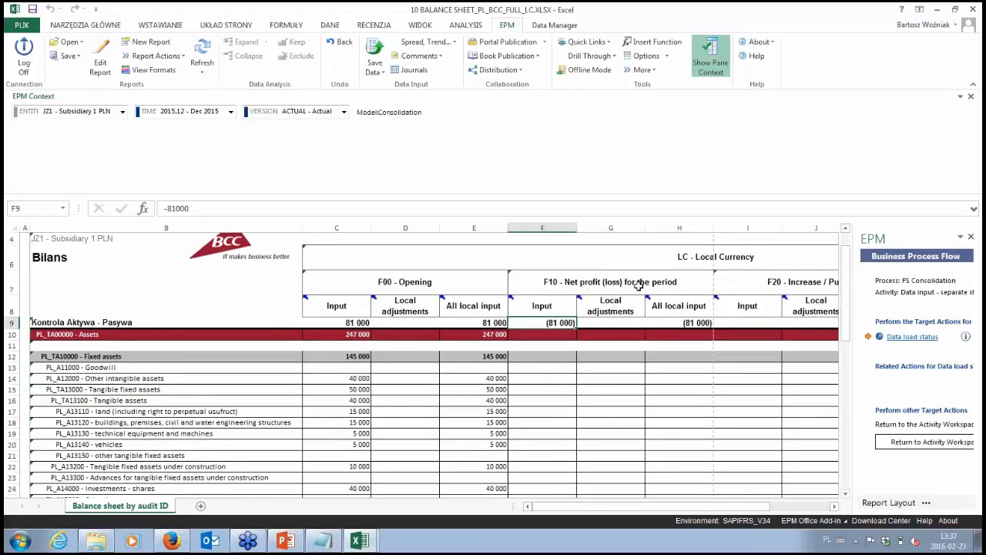
left_click_drag(659, 507, 735, 510)
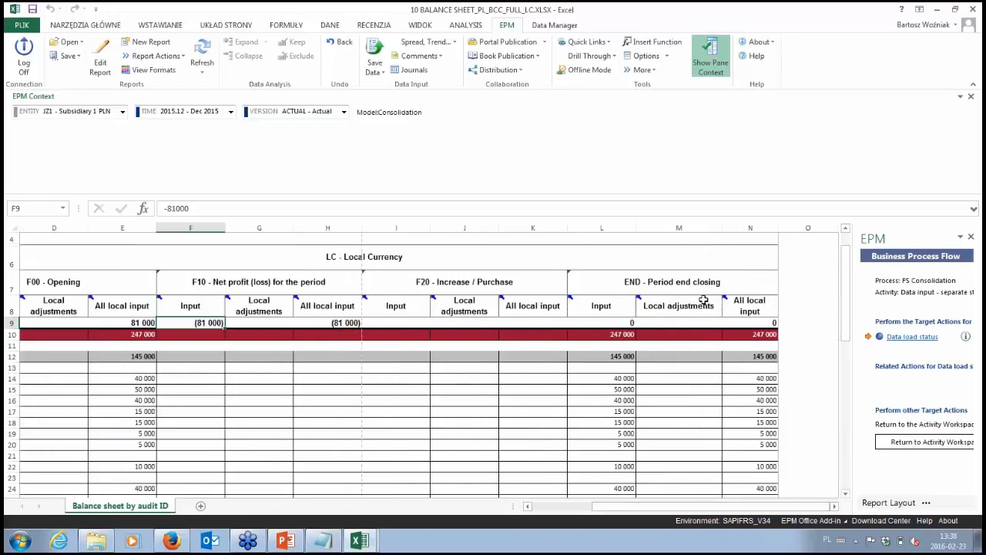
left_click(664, 282)
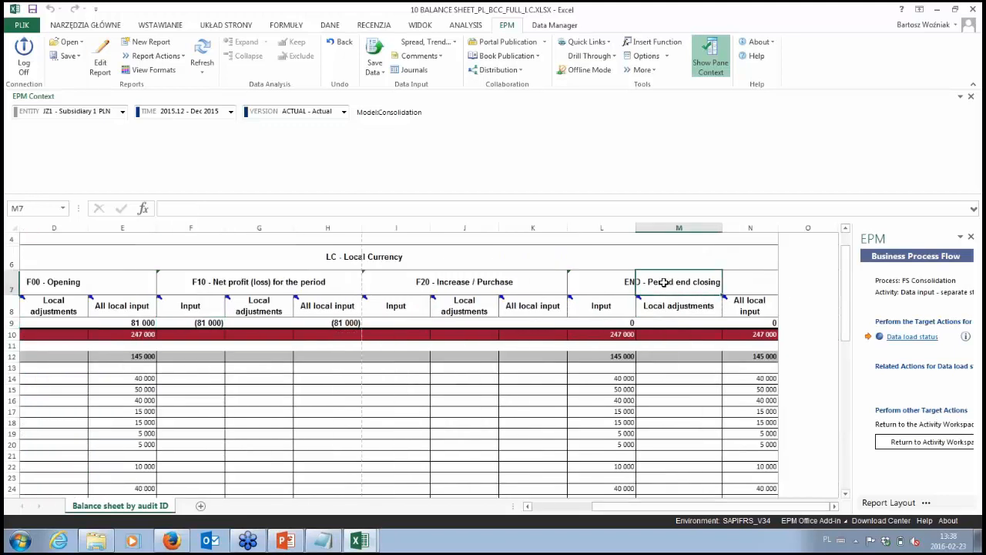
left_click(749, 306)
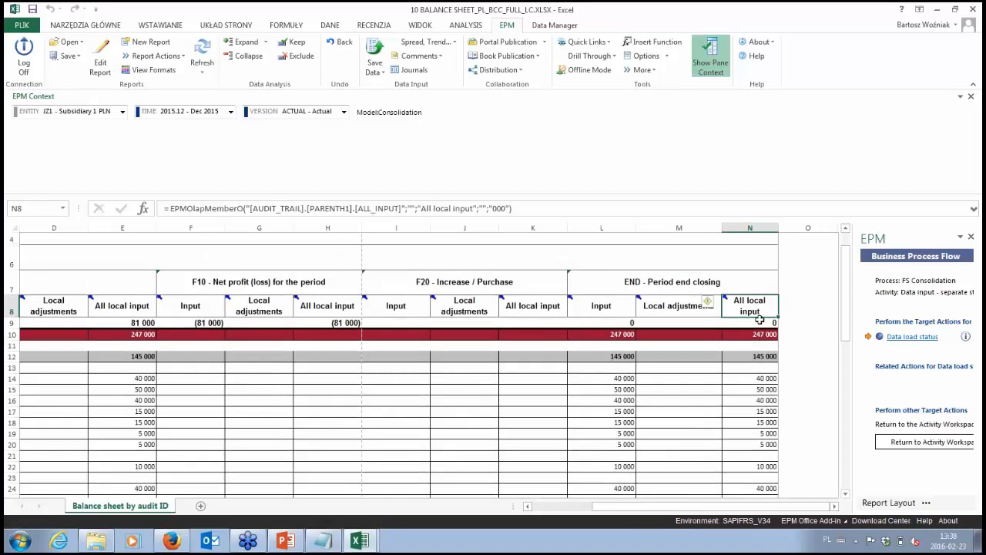
left_click(760, 321)
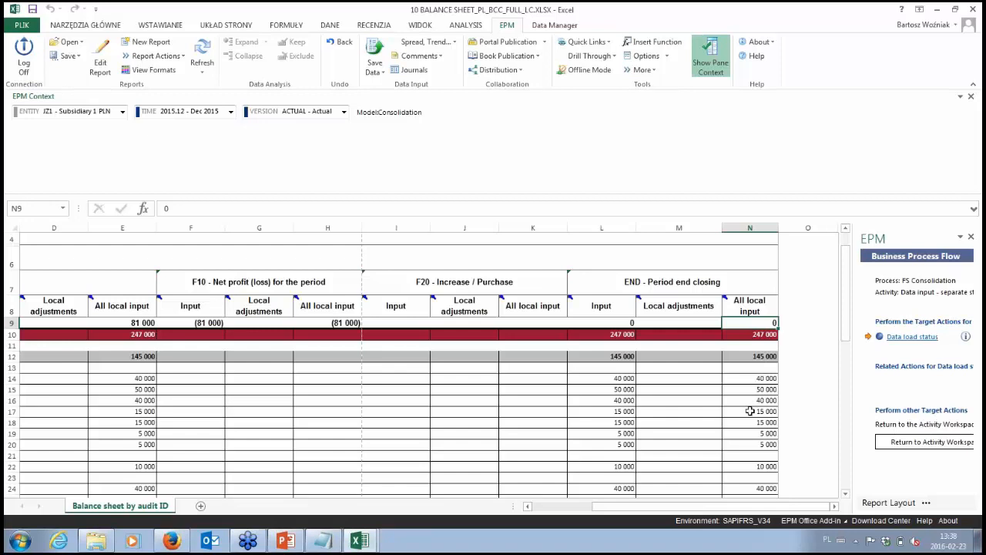
scroll(750, 411, "down", 8)
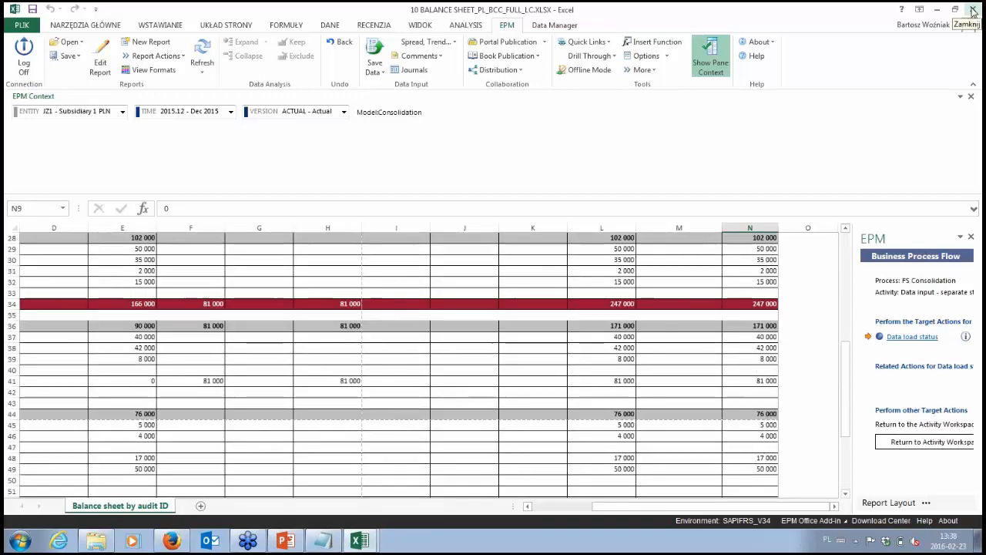
- Close the balance sheet workbook, submit the JZ1 balance sheet activity without a comment and return to the activity list
left_click(972, 9)
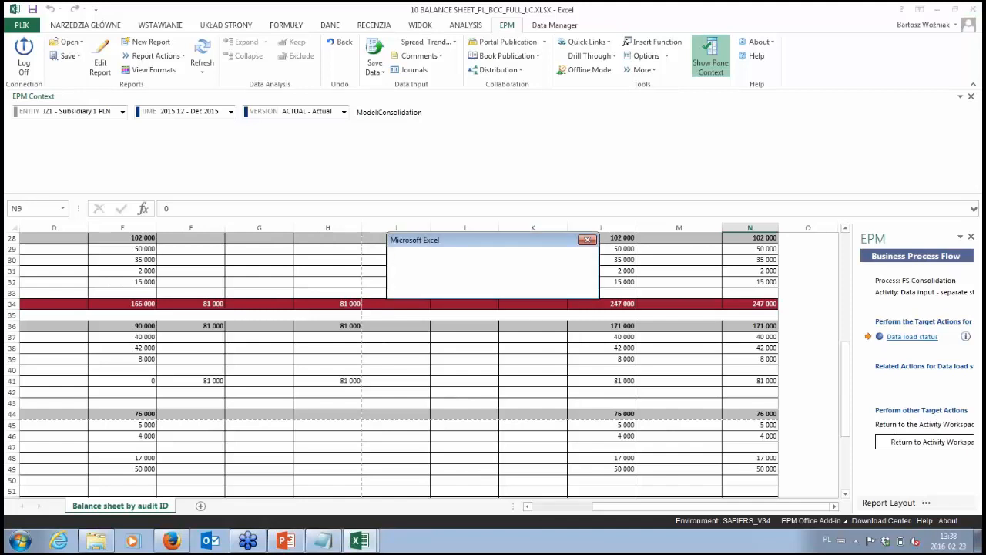
left_click(493, 287)
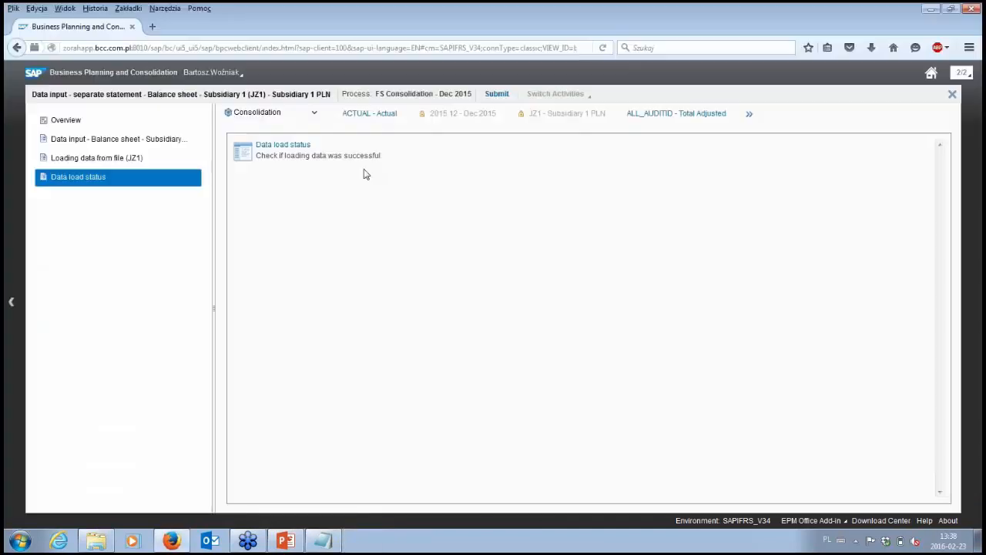
left_click(496, 93)
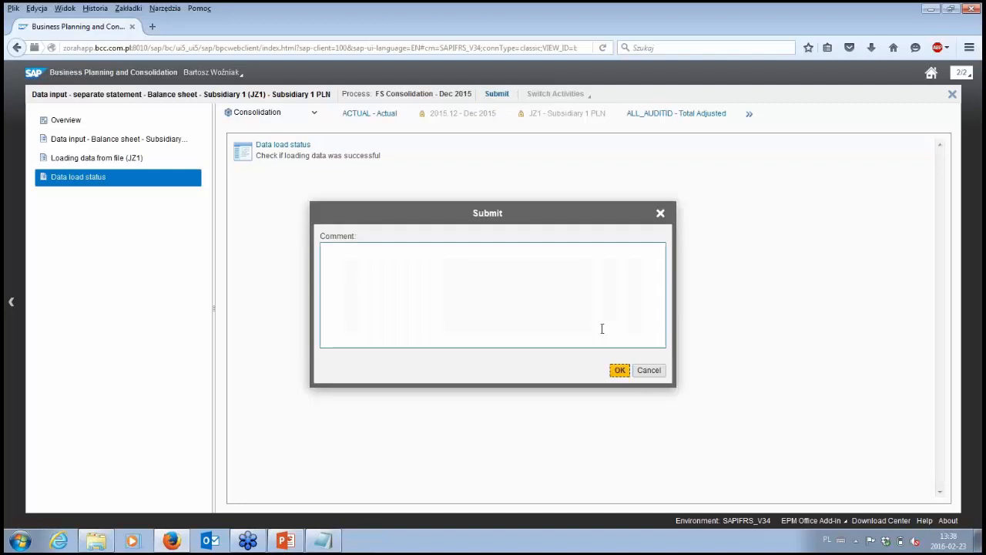
left_click(621, 371)
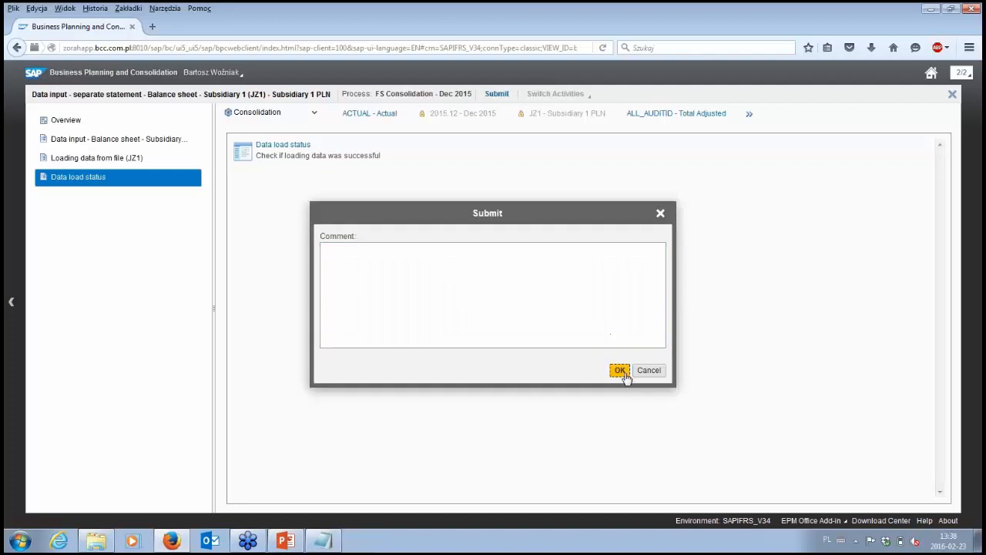
left_click(953, 94)
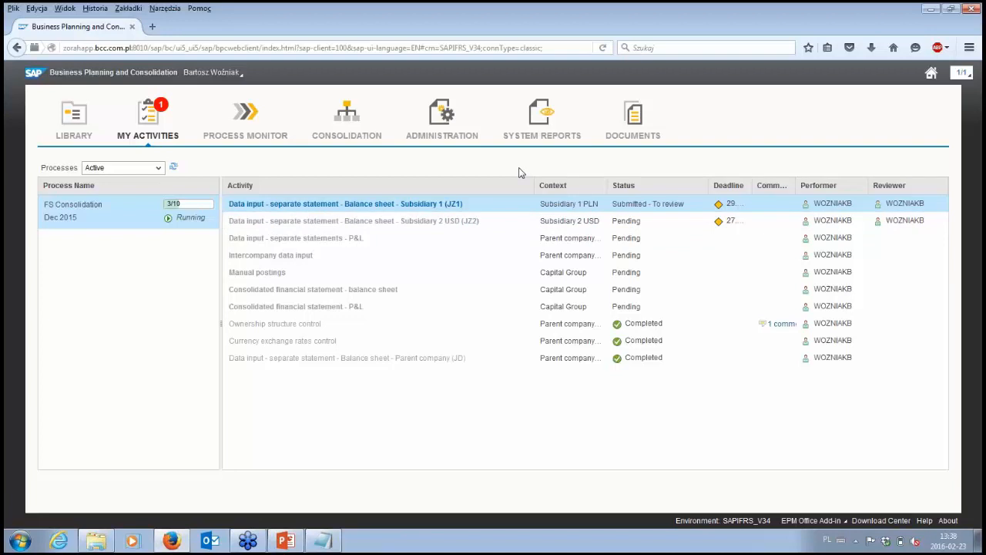
- Open the submitted JZ1 balance sheet activity for review and display its Data verification subsidiary 1 (JZ1) form
mouse_move(822, 210)
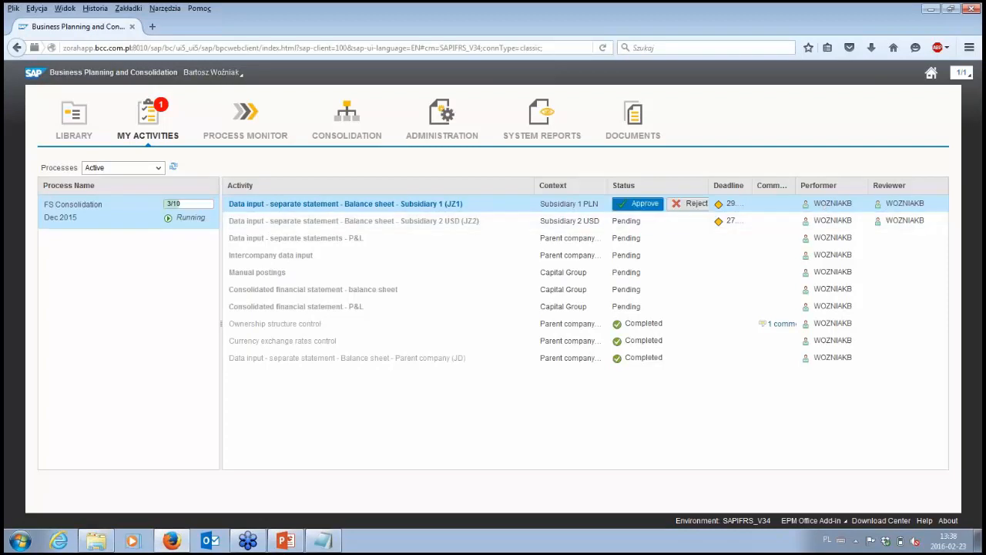
left_click(644, 206)
left_click(456, 205)
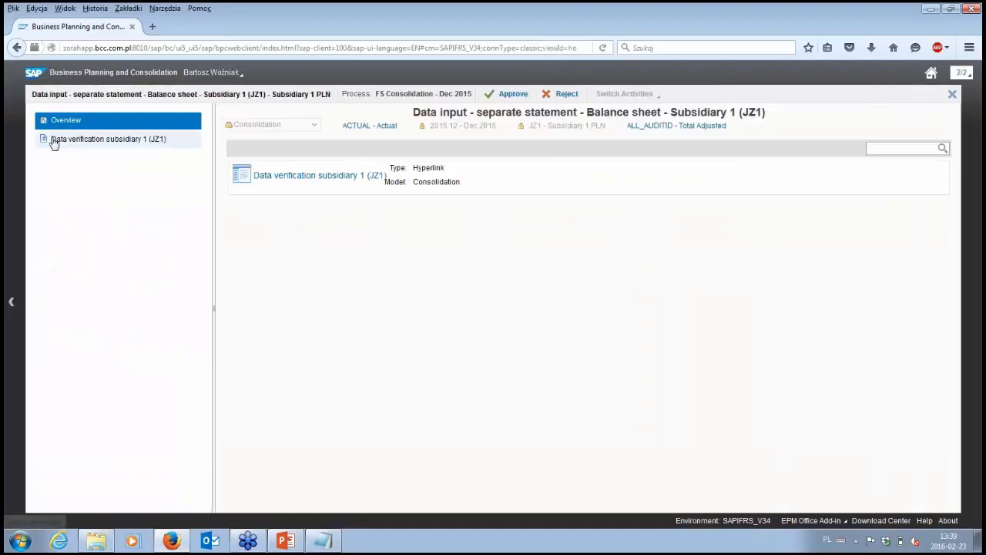
left_click(68, 144)
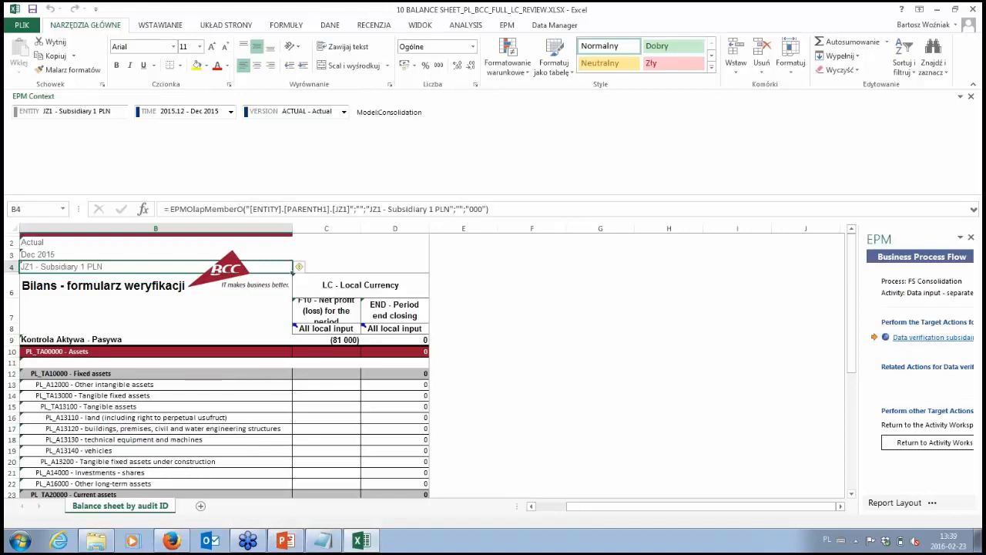
- Refresh the JZ1 balance sheet verification report and look through its account rows
left_click(536, 394)
scroll(535, 378, "down", 3)
scroll(534, 377, "up", 3)
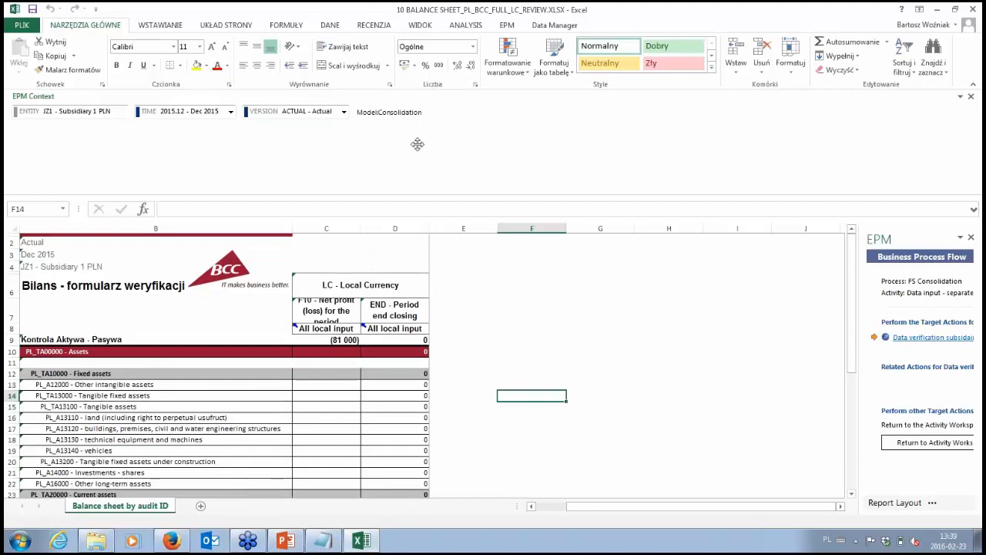
left_click(507, 26)
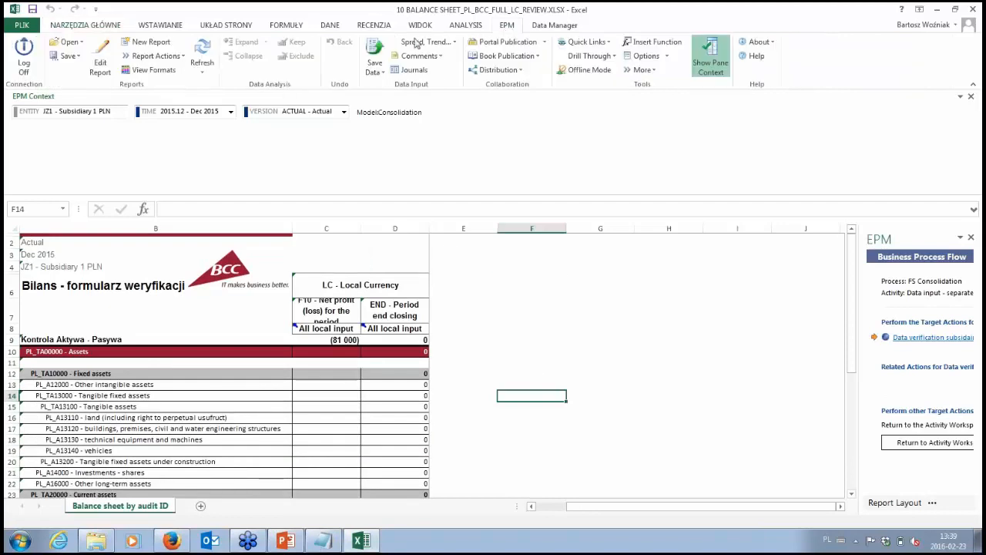
left_click(203, 56)
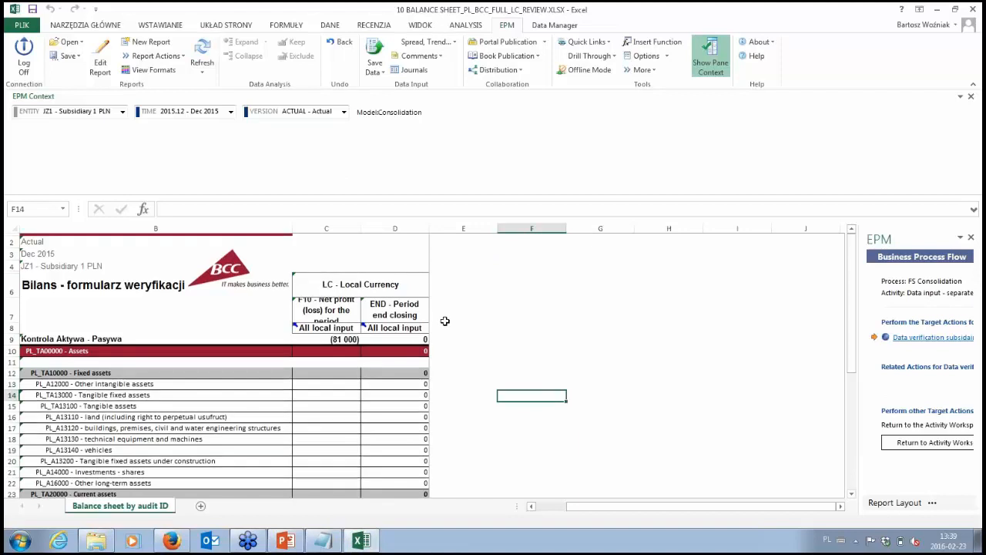
scroll(445, 316, "down", 6)
scroll(445, 326, "up", 6)
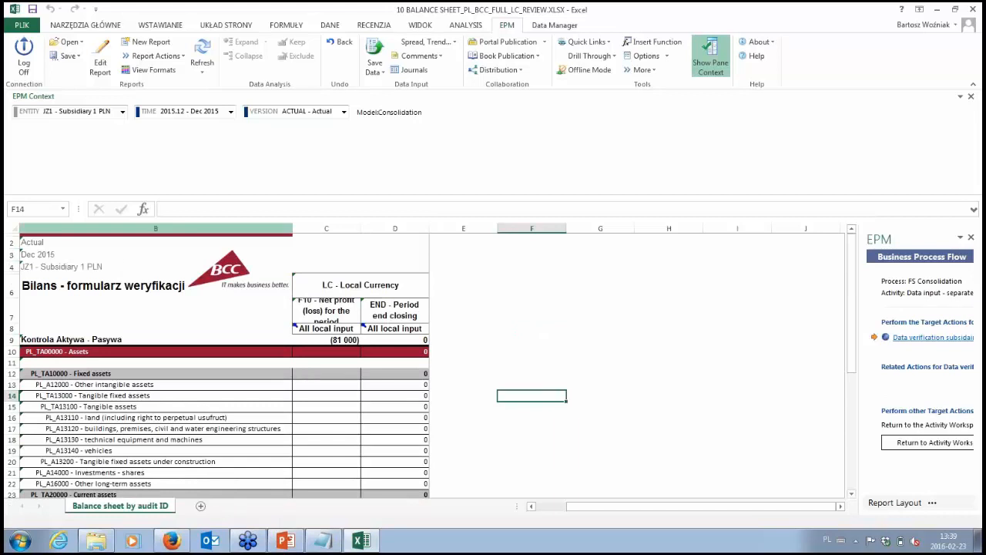
- Switch the verification report's entity between JZ1 - Subsidiary 1 PLN and JD - Parent company PLN, ending on JD
left_click(122, 112)
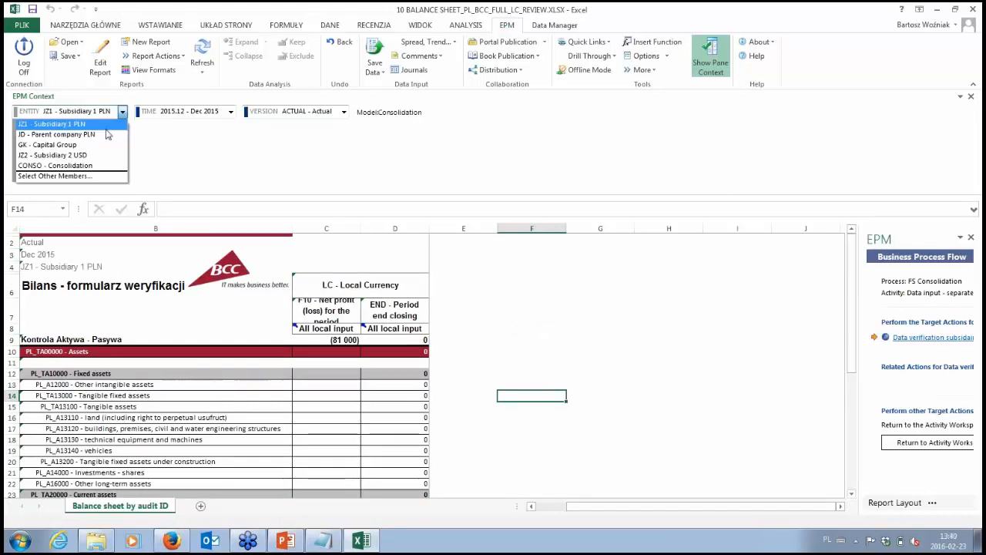
left_click(70, 134)
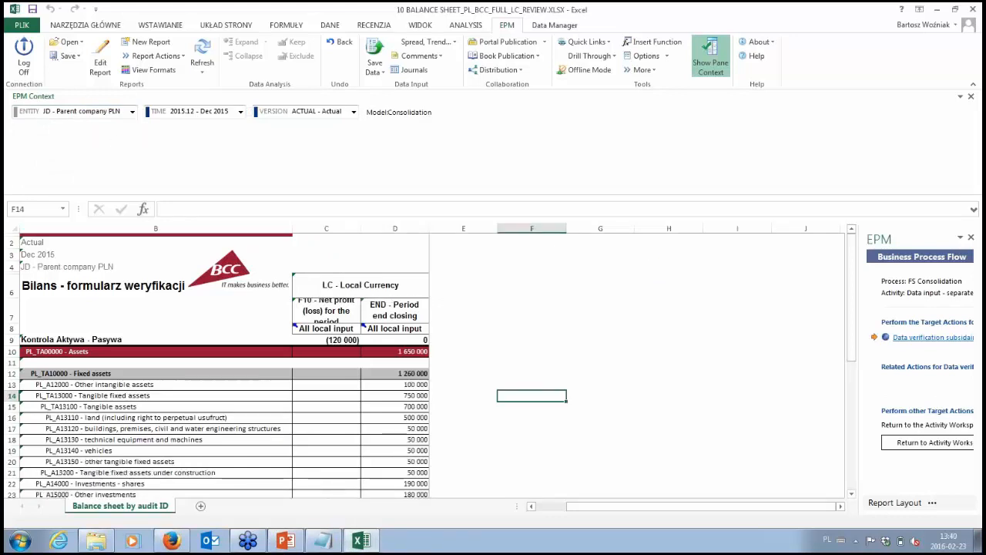
left_click(102, 119)
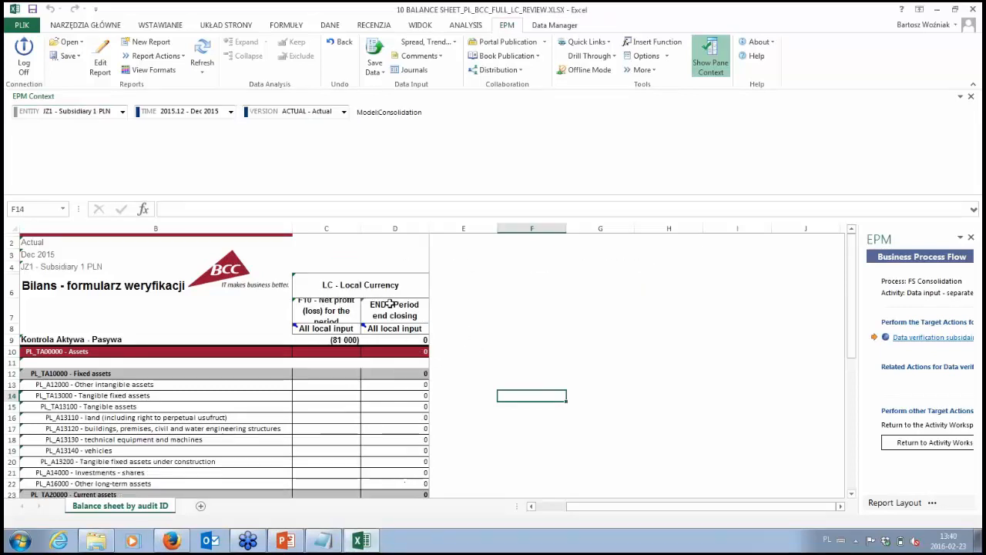
left_click(91, 115)
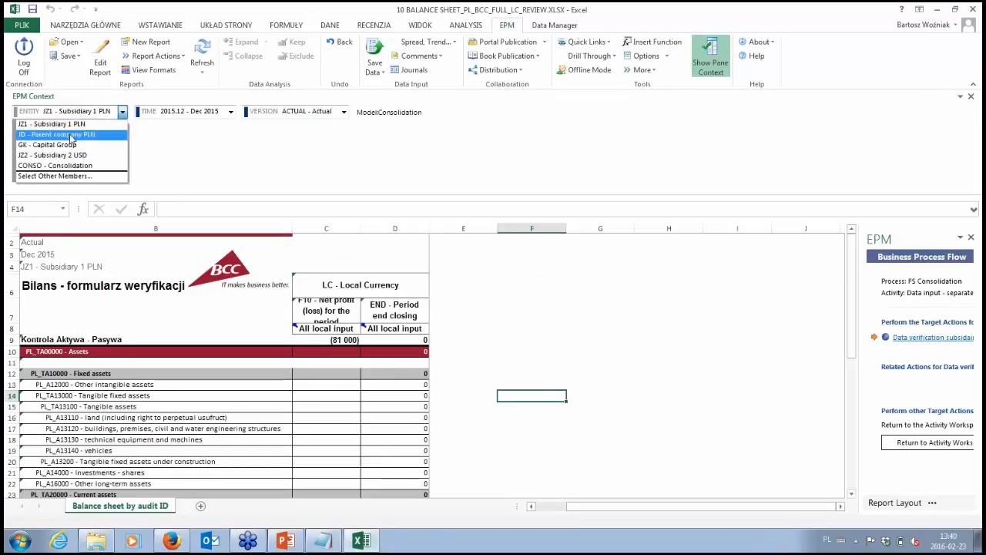
left_click(73, 130)
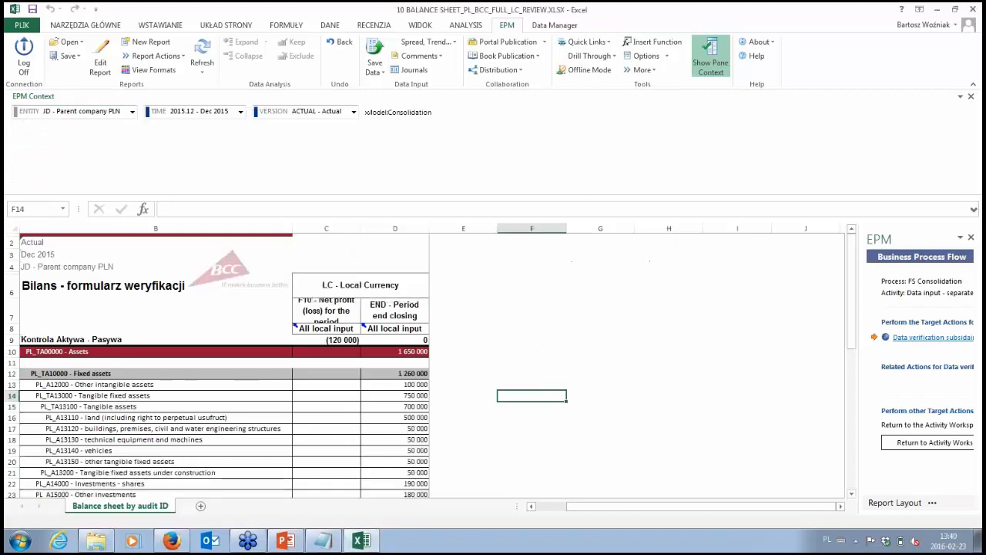
- Examine the parent company's asset, equity and liability values in the F10 net profit and END period end closing columns
left_click(532, 342)
left_click(590, 417)
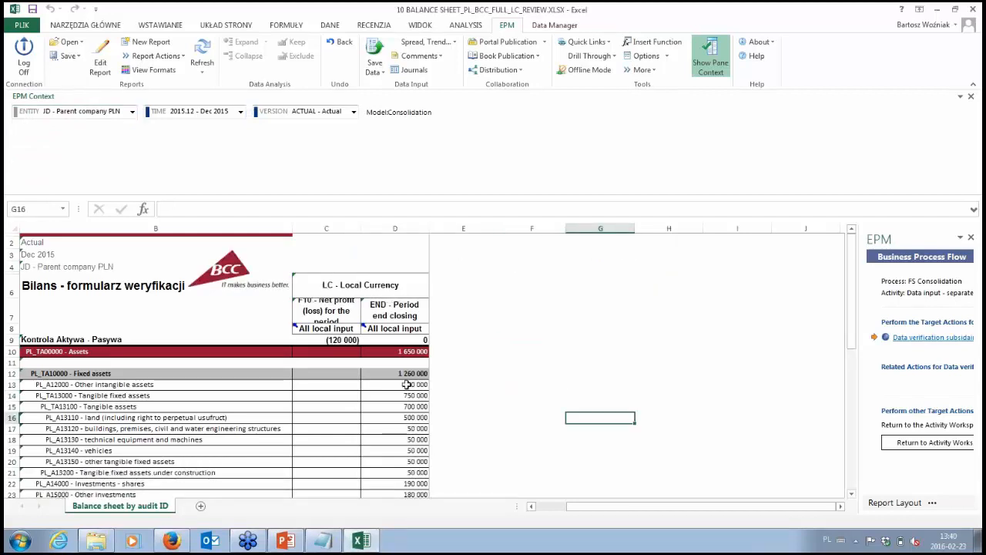
scroll(407, 384, "down", 7)
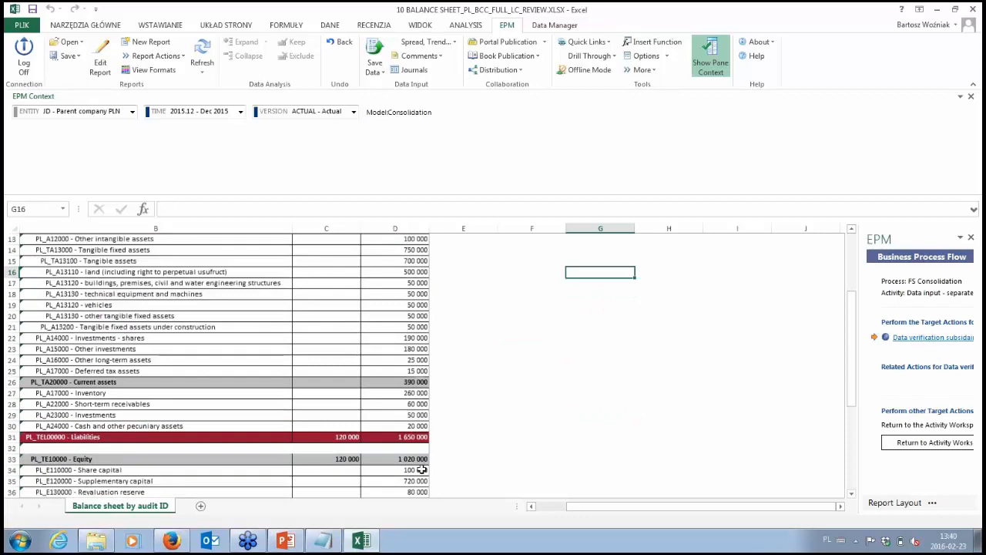
scroll(422, 469, "down", 1)
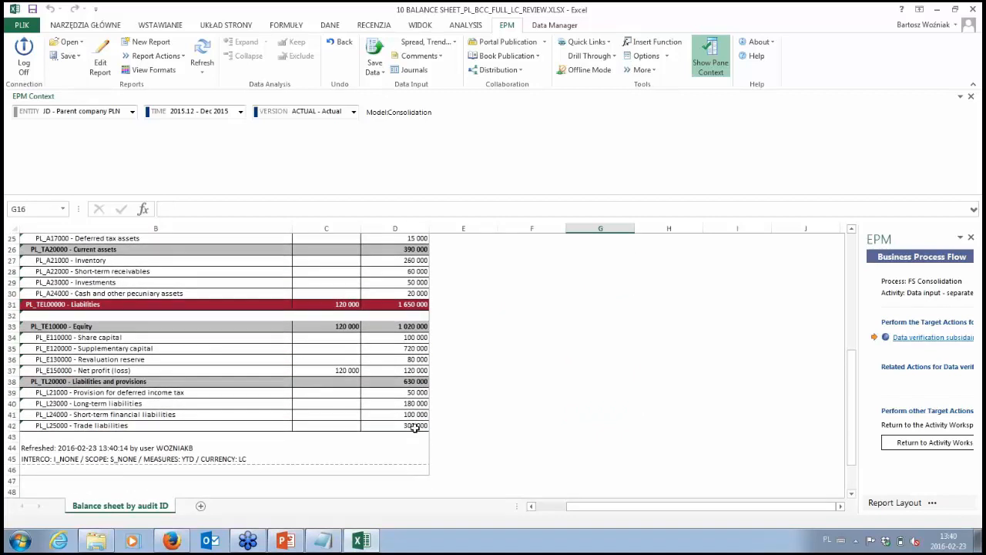
scroll(410, 418, "up", 3)
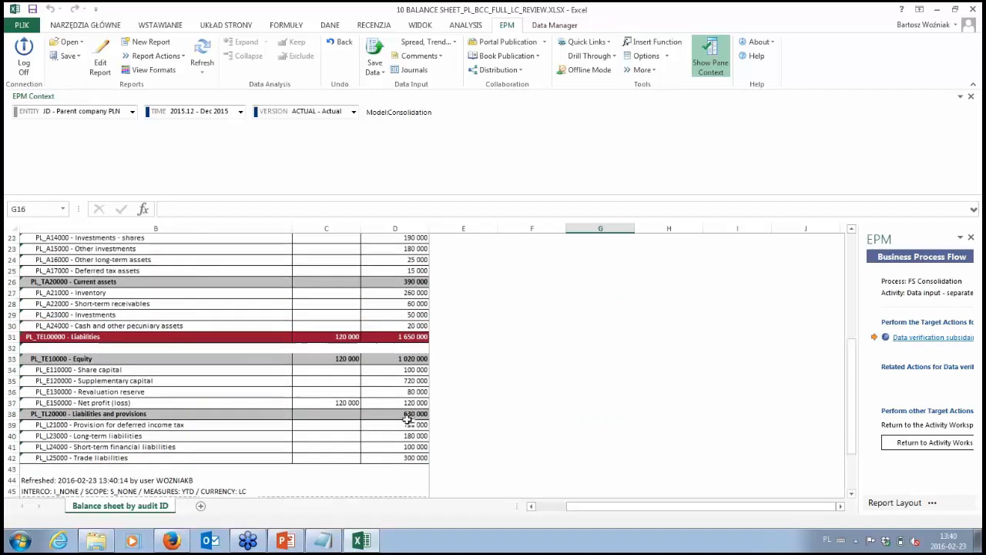
scroll(336, 418, "up", 4)
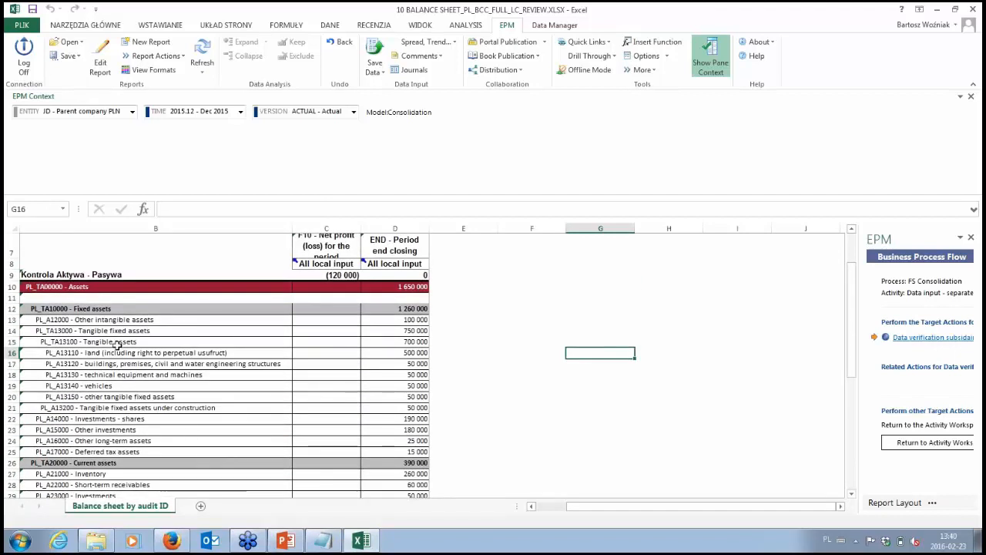
scroll(116, 346, "down", 3)
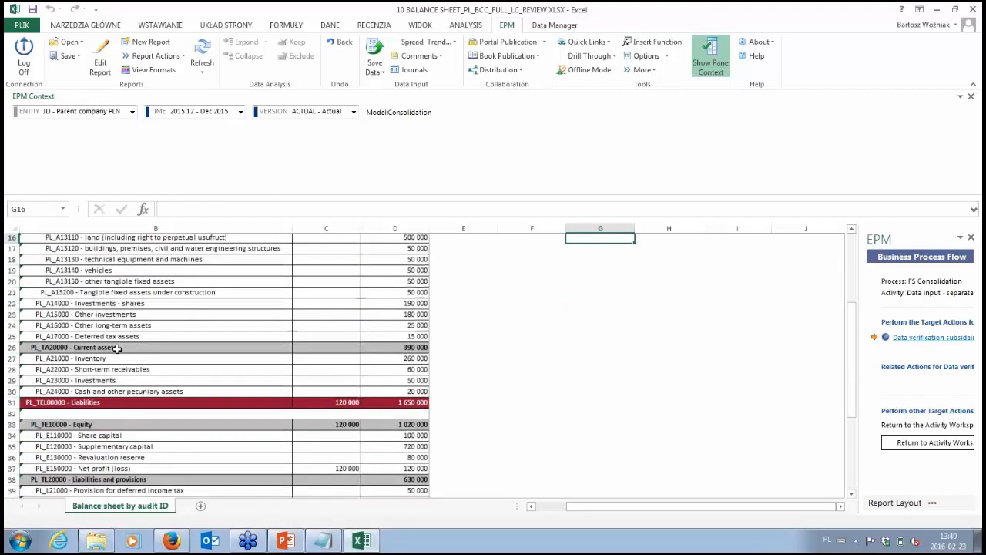
scroll(116, 348, "down", 4)
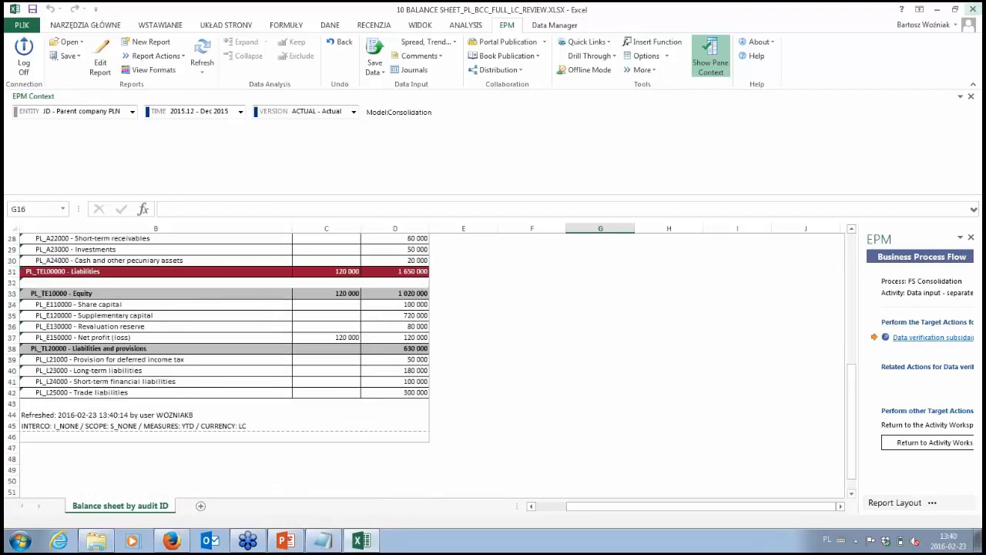
- Close the verification workbook, approve the JZ1 balance sheet activity without a comment and return to the activity list
key("ctrl+w")
left_click(495, 291)
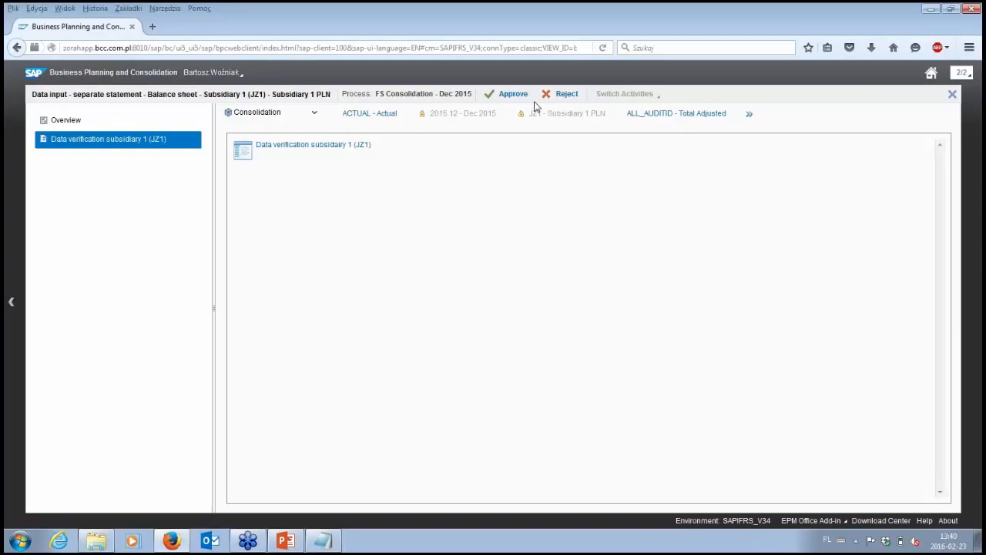
left_click(513, 94)
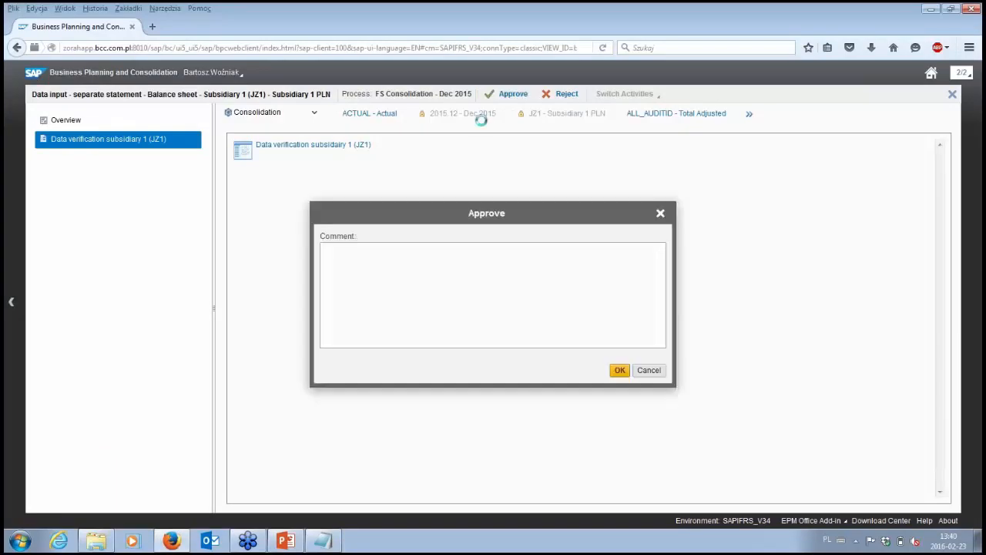
left_click(621, 367)
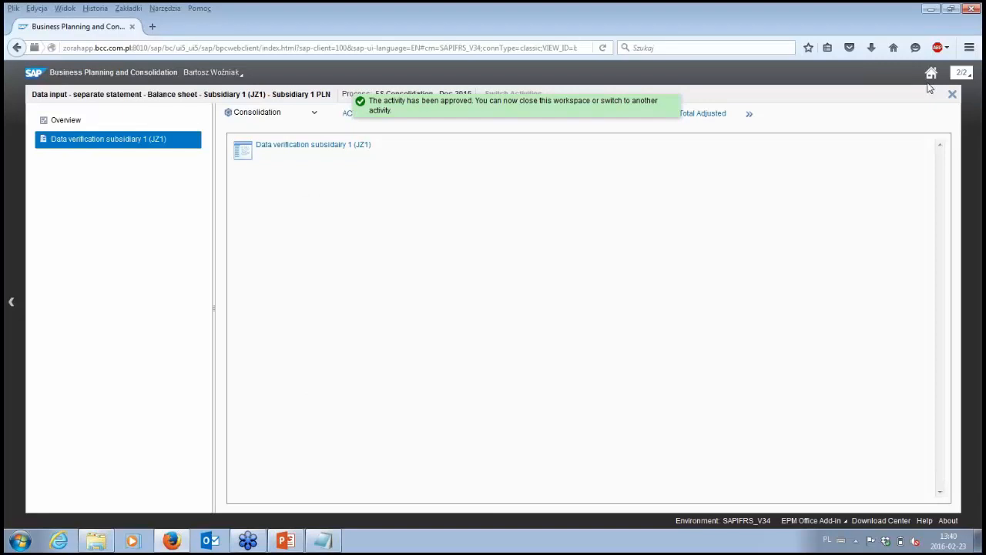
left_click(952, 94)
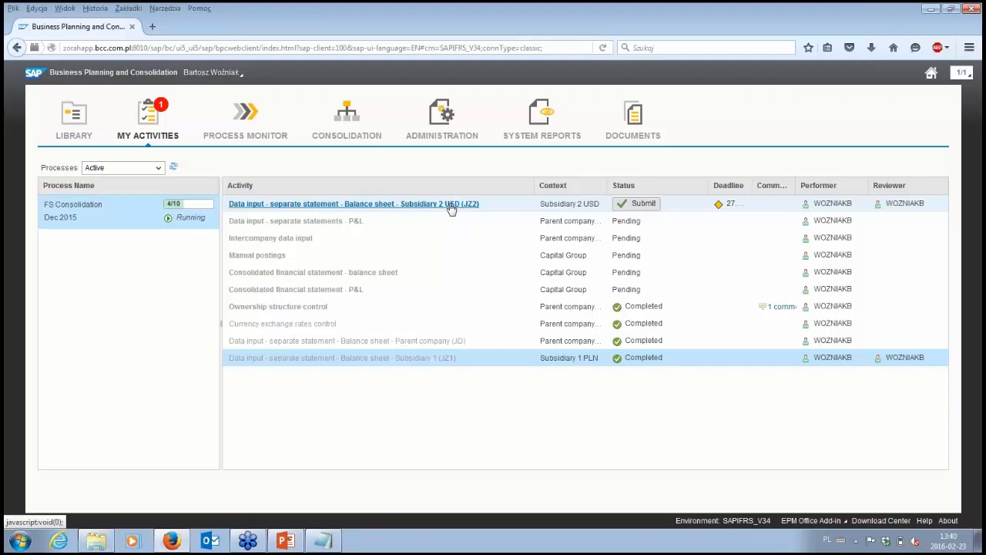
- Open the Balance sheet - Subsidiary 2 USD (JZ2) data input activity and launch its input form
left_click(451, 208)
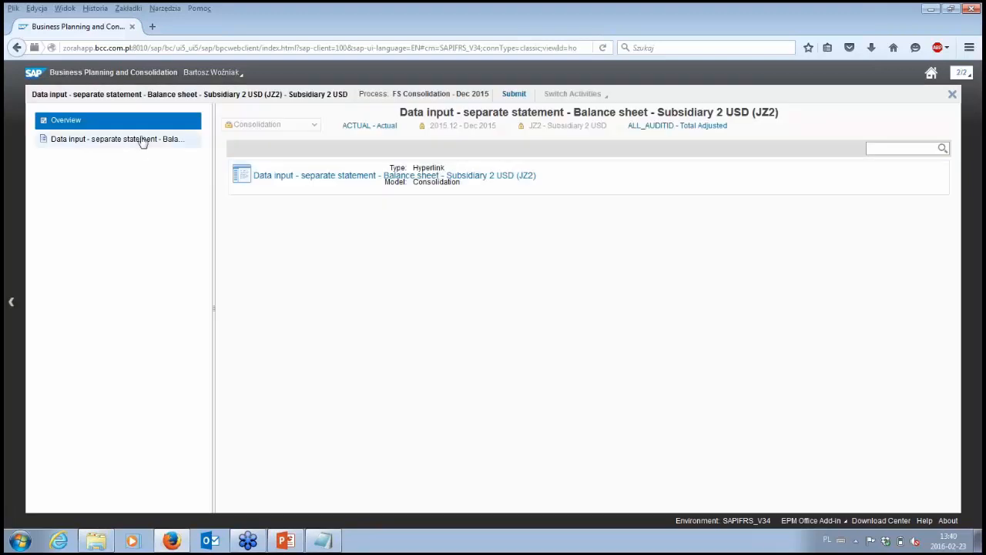
left_click(286, 177)
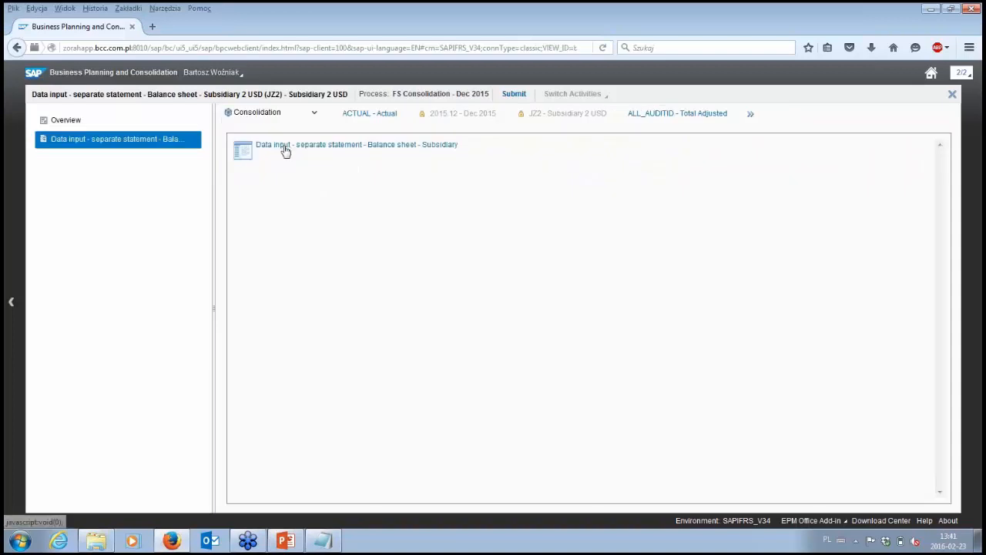
left_click(285, 148)
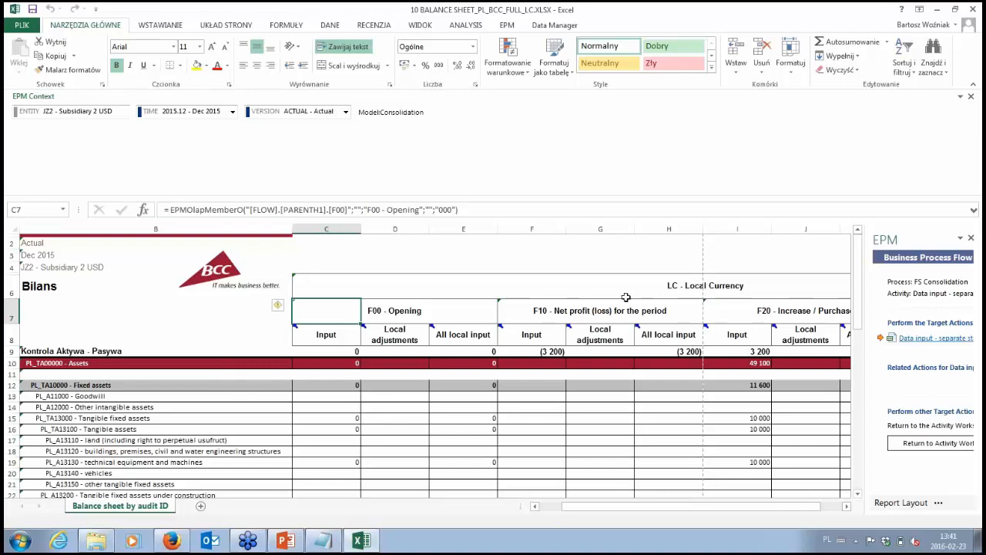
- Examine the JZ2 balance sheet in local currency, including the control row and the F20 - Increase / Purchase columns
left_click(675, 279)
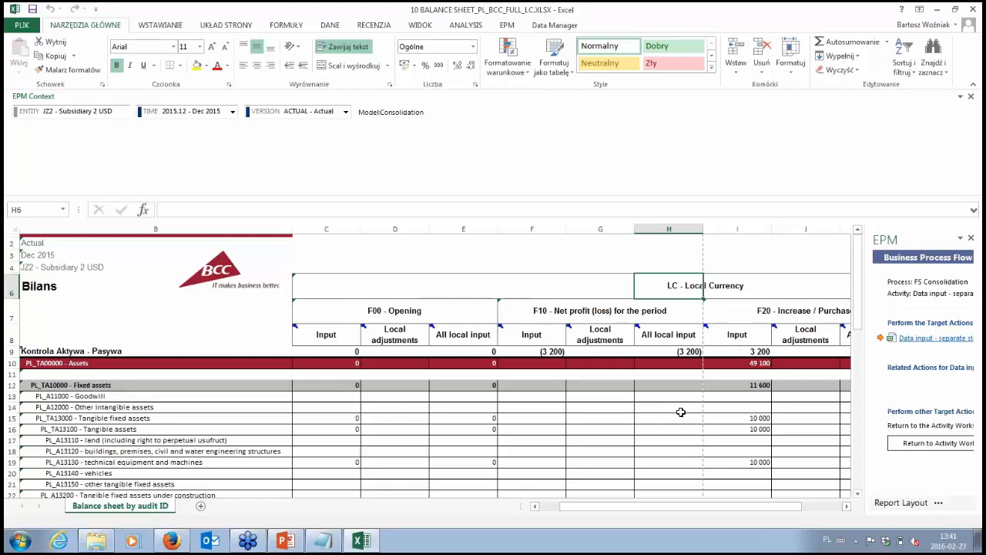
left_click(858, 494)
left_click_drag(759, 506, 778, 513)
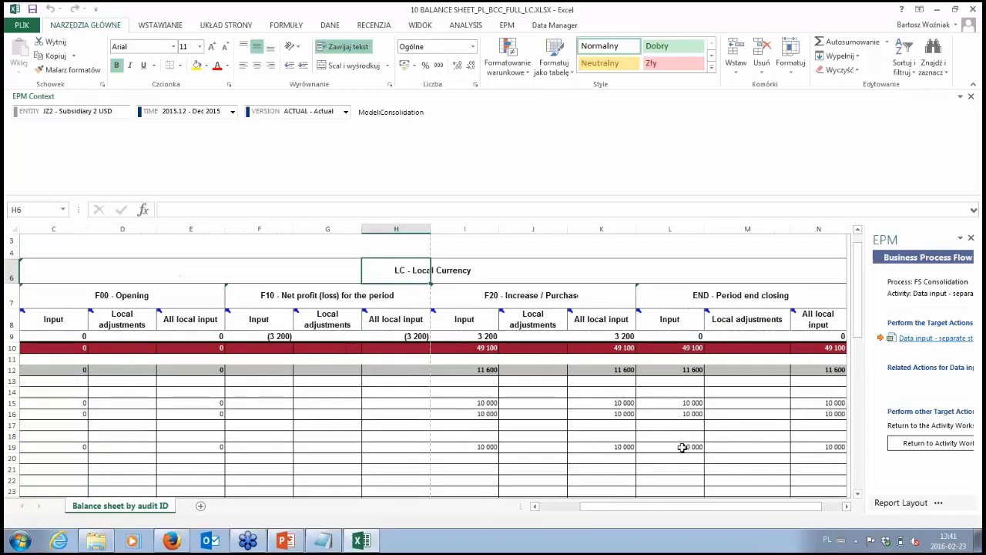
left_click(476, 338)
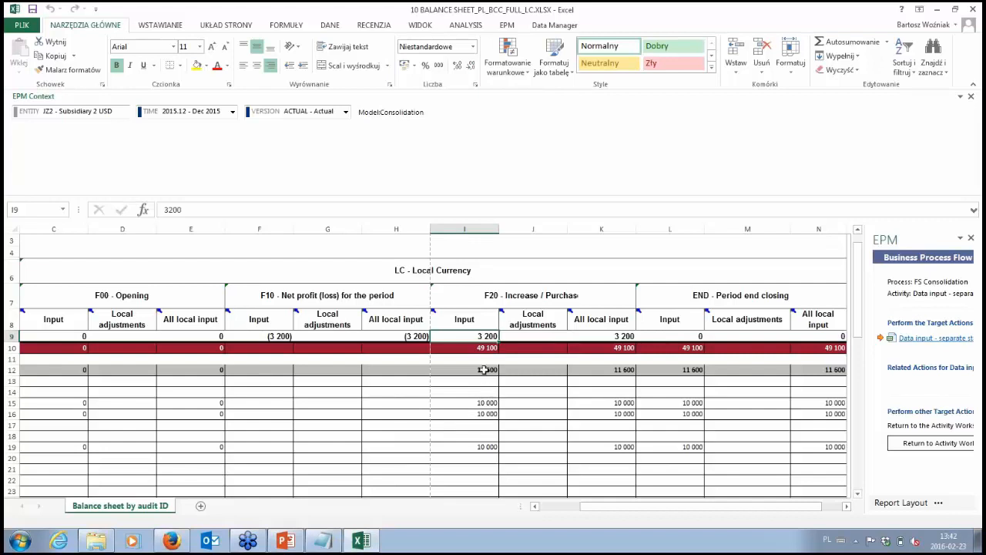
left_click_drag(484, 369, 612, 458)
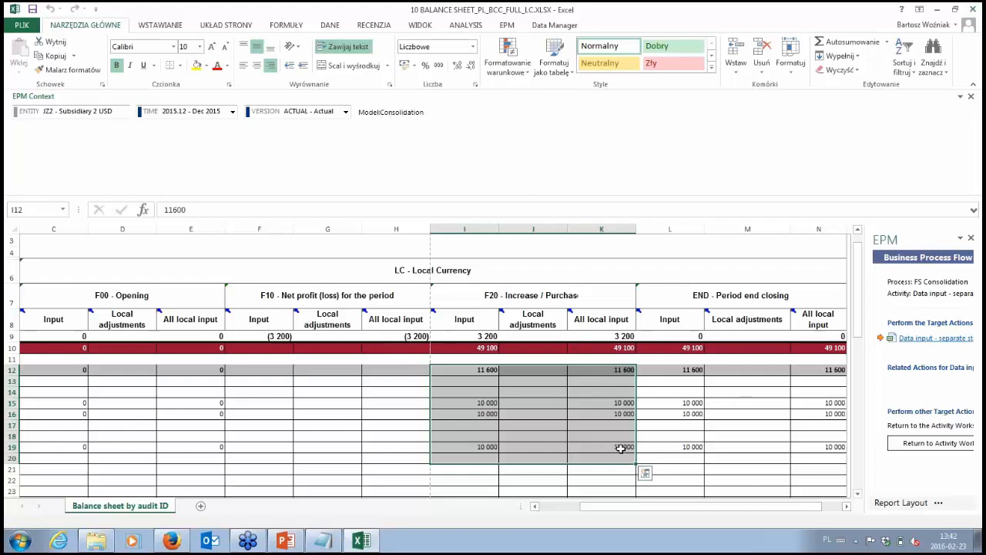
left_click(620, 447)
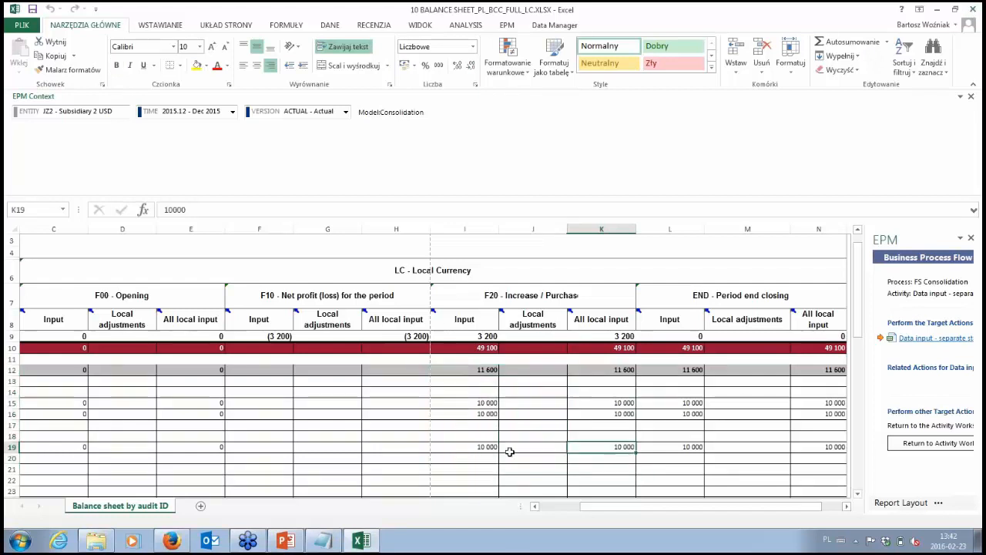
scroll(514, 452, "down", 3)
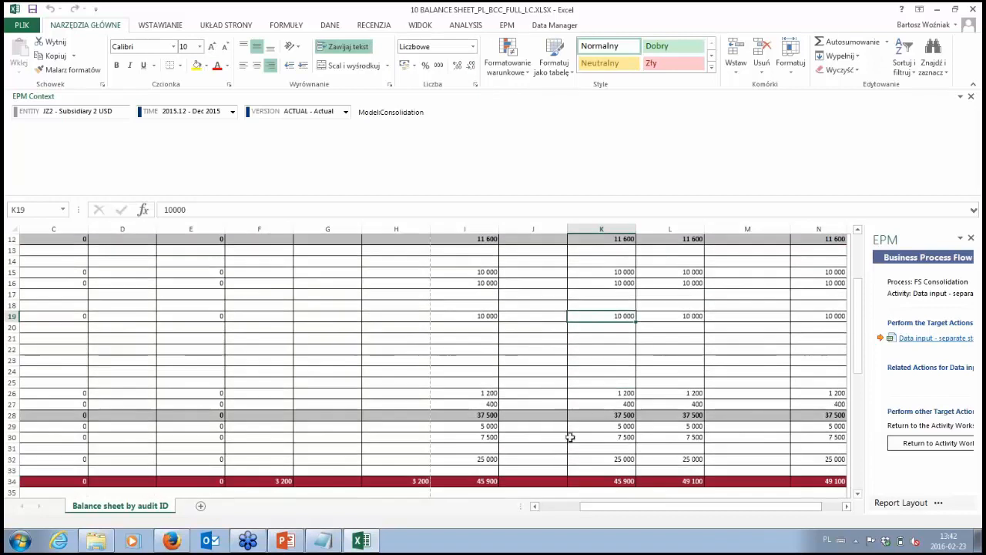
- Try to save the JZ2 balance sheet data to the model without changing any values
left_click(510, 25)
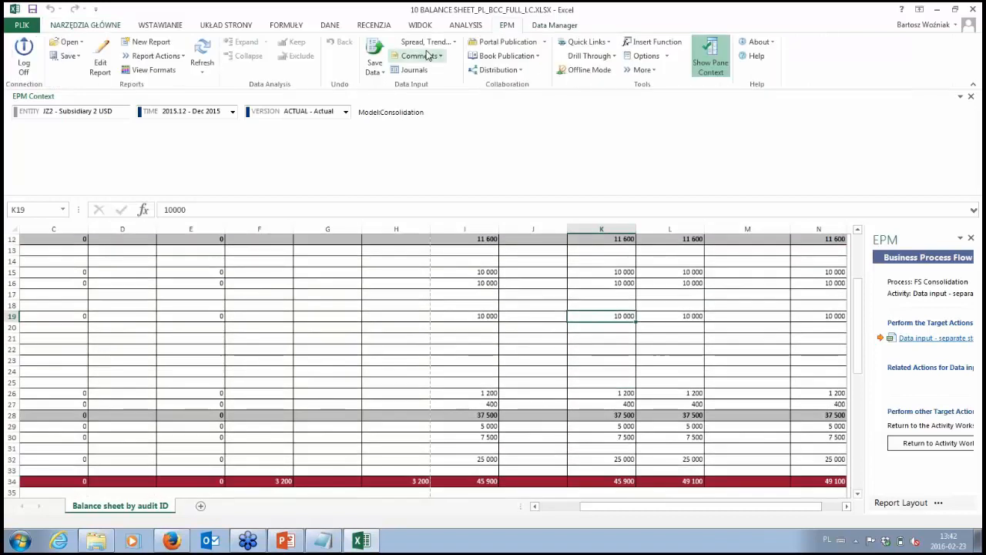
left_click(373, 50)
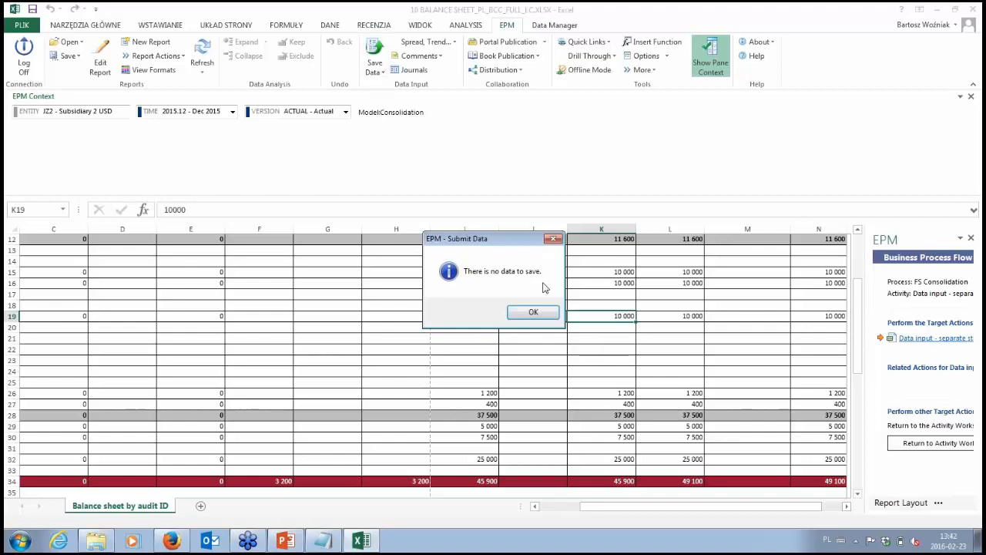
left_click(535, 312)
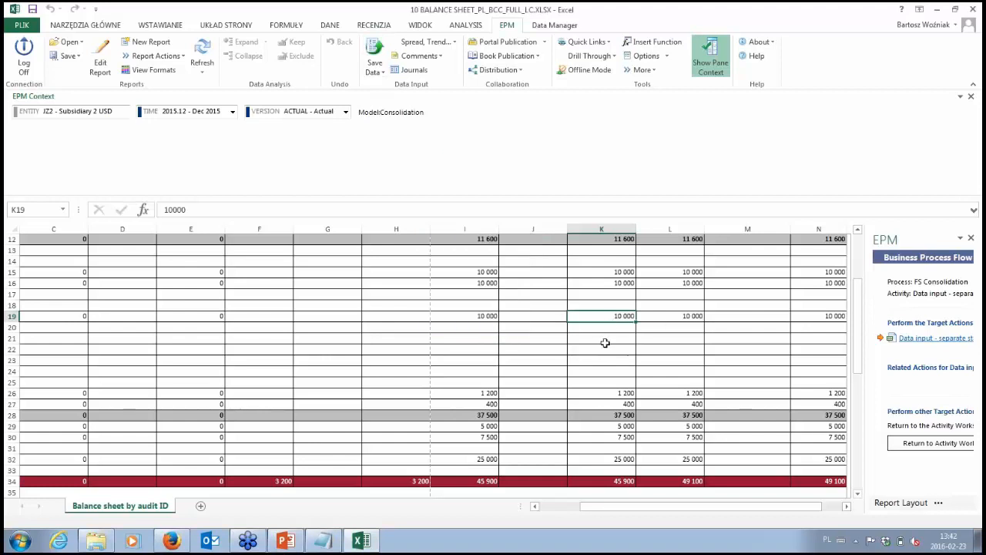
- Set cell I19 in the JZ2 balance sheet's F20 - Increase / Purchase Input column to 20000 and save the data to the model
scroll(604, 342, "up", 3)
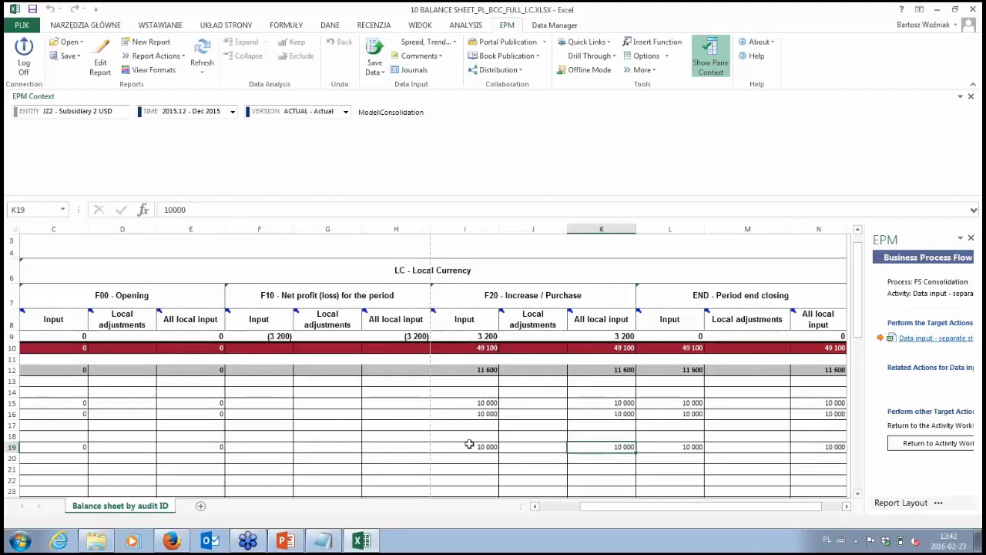
left_click(487, 448)
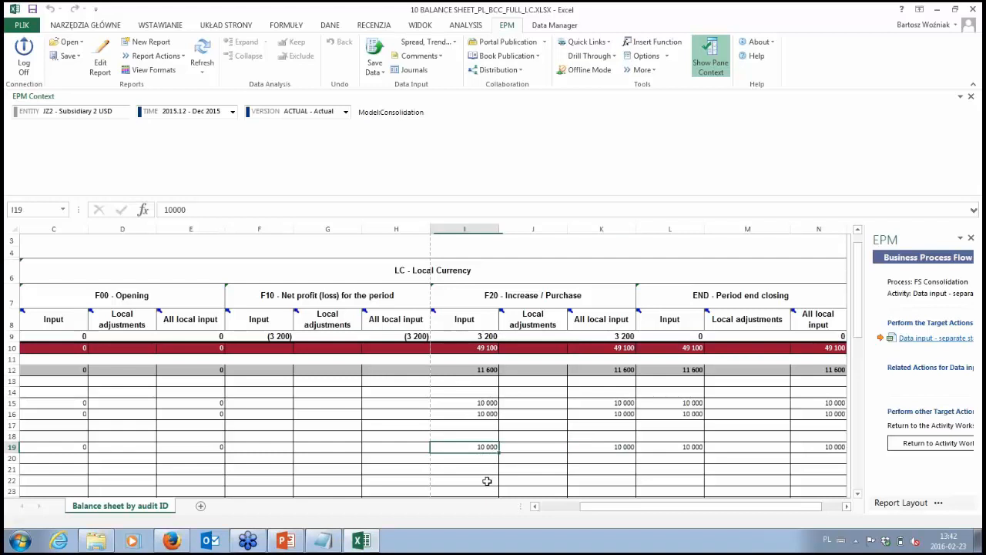
type("20")
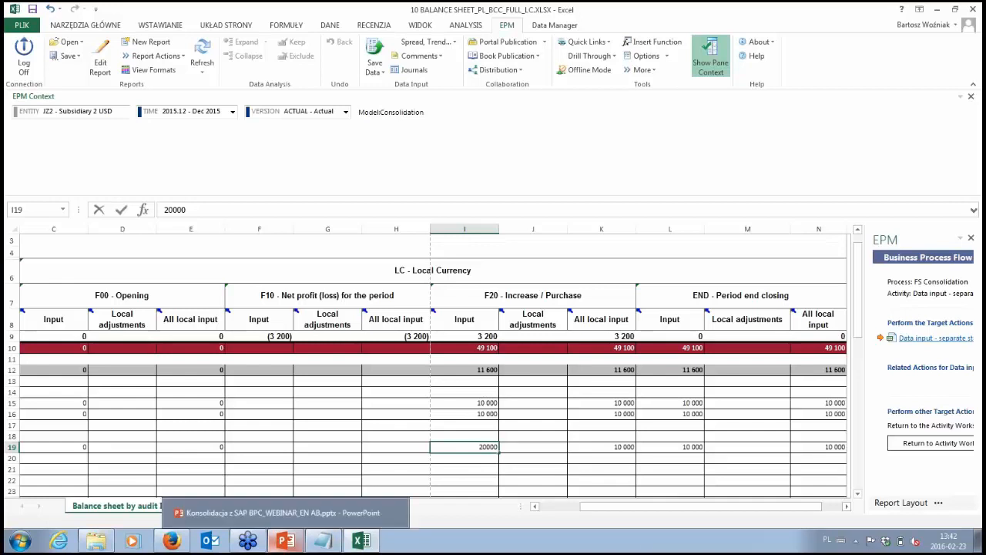
key("Return")
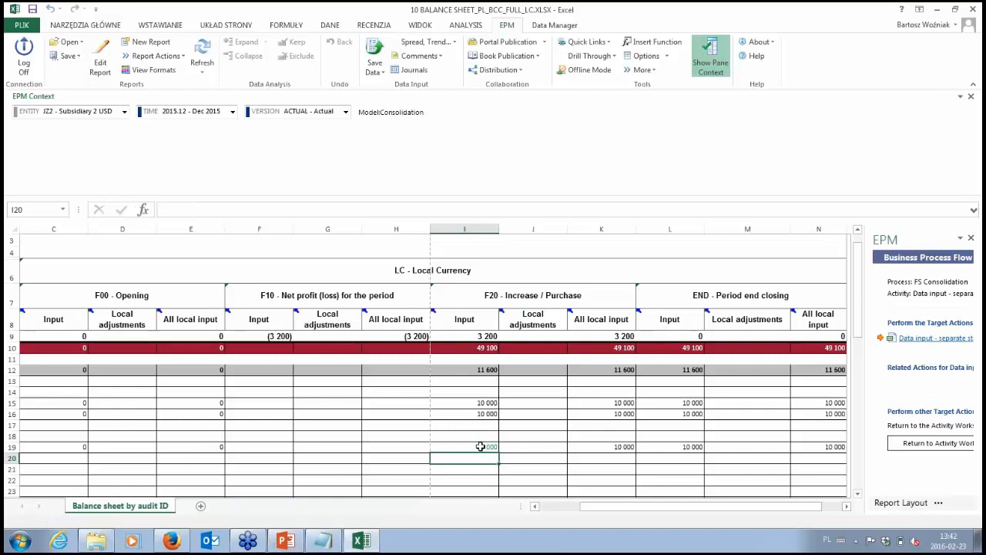
left_click(480, 446)
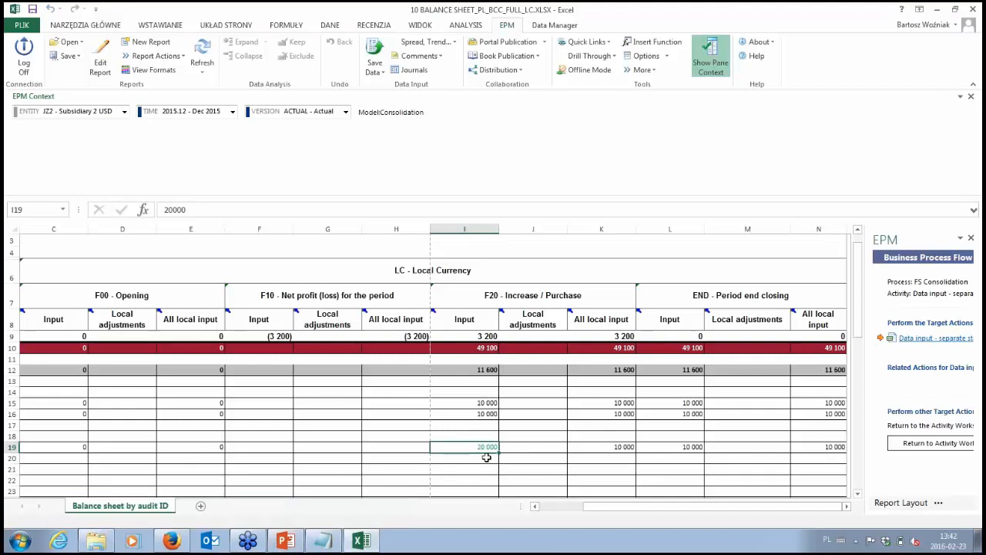
left_click(384, 56)
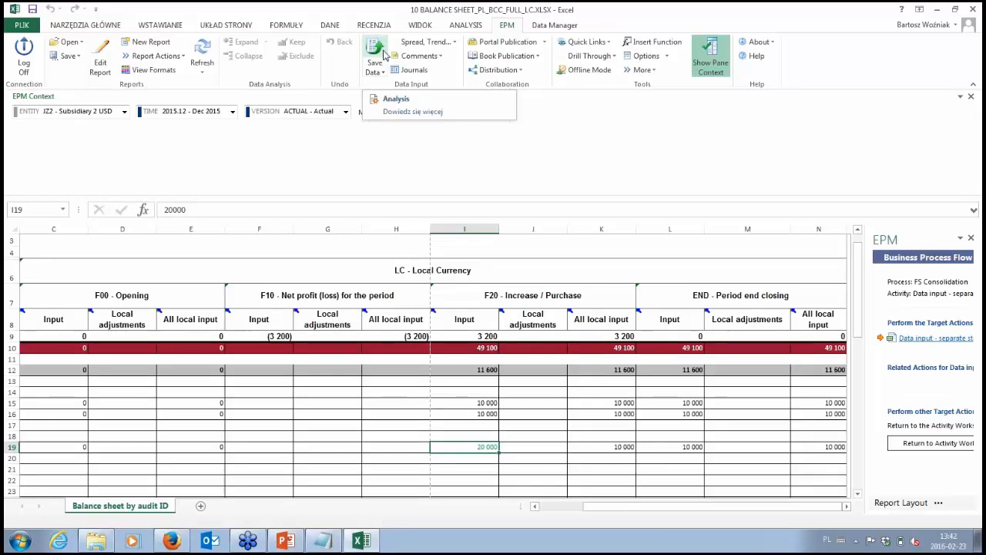
left_click(393, 98)
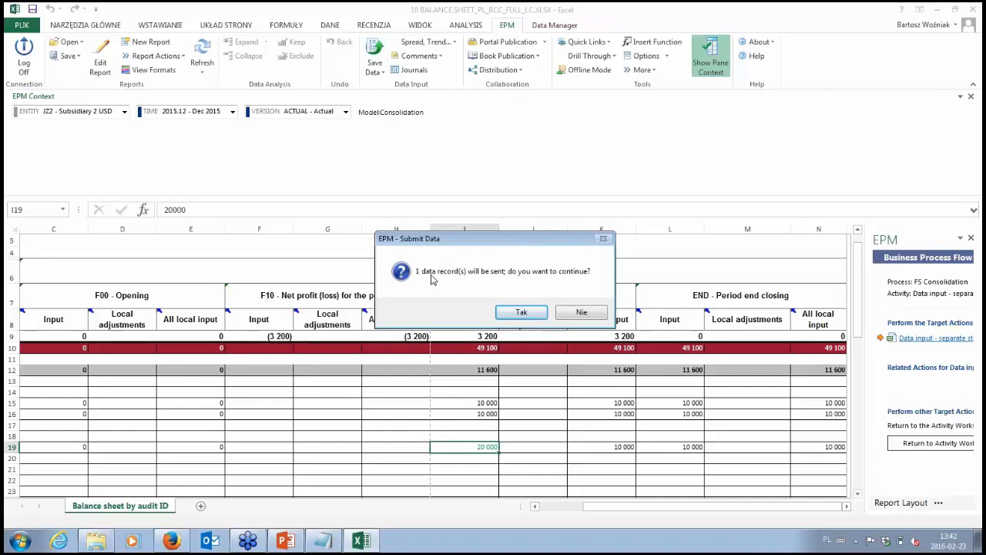
left_click(509, 312)
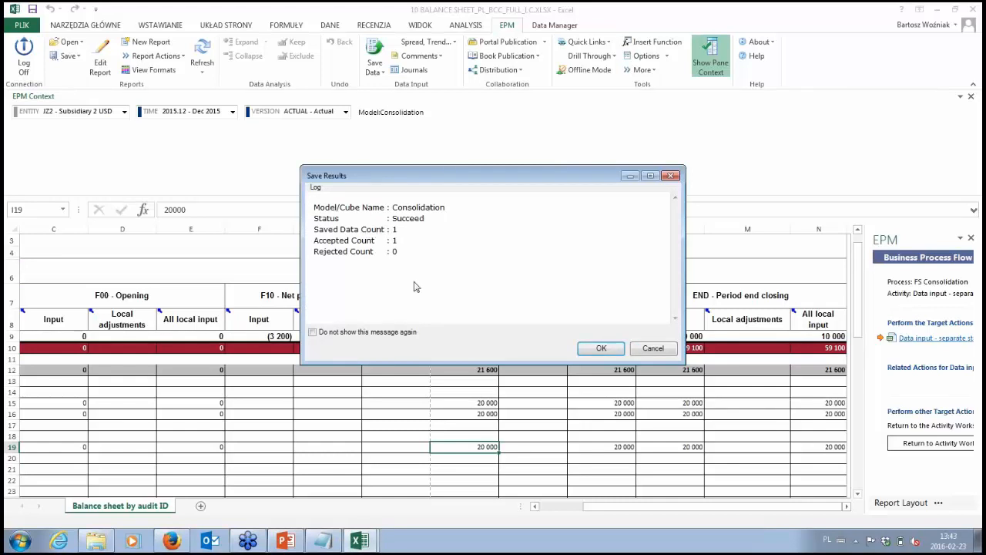
left_click(597, 348)
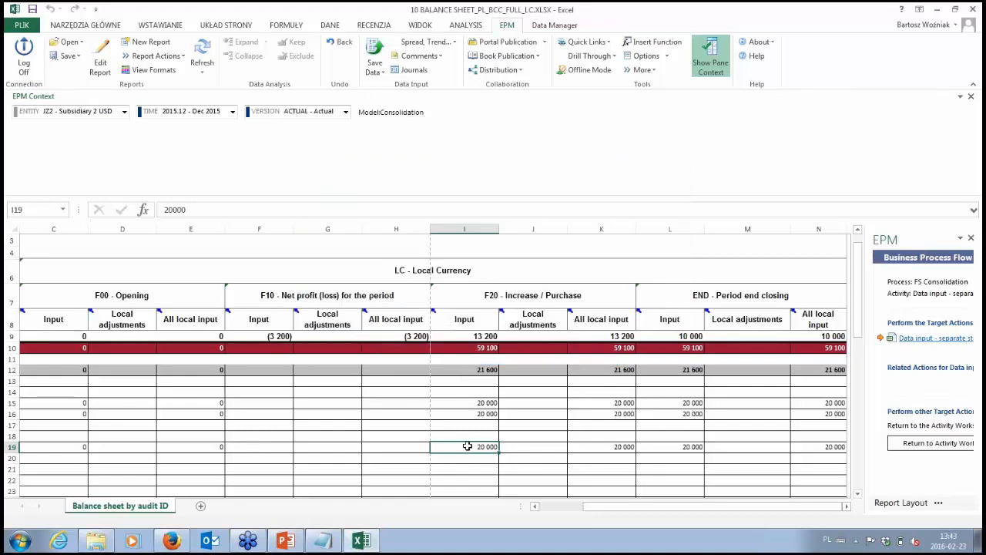
- Set the JZ2 value in cell I19 back to 10000 and save the data to the Consolidation model
type("100")
key("Return")
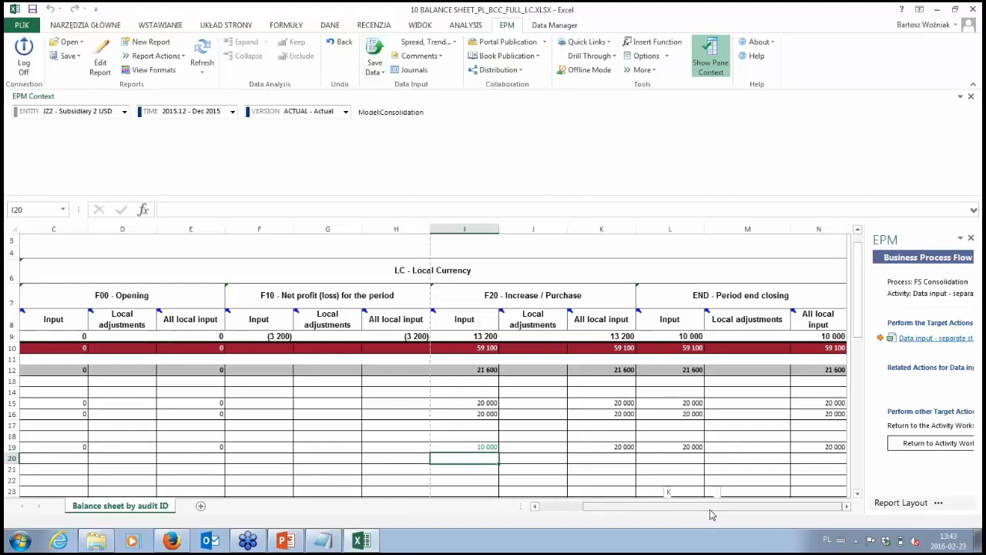
left_click(372, 48)
left_click(522, 313)
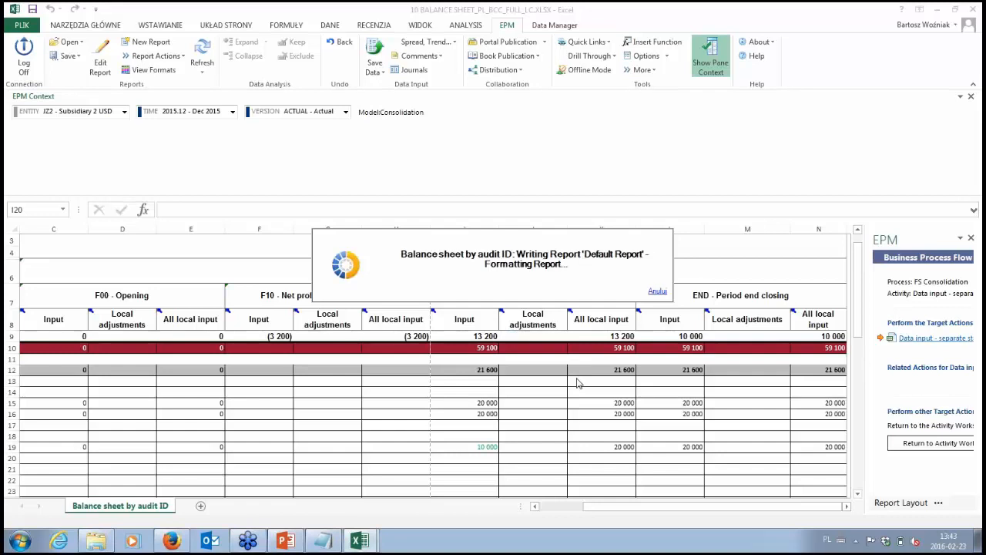
left_click(595, 350)
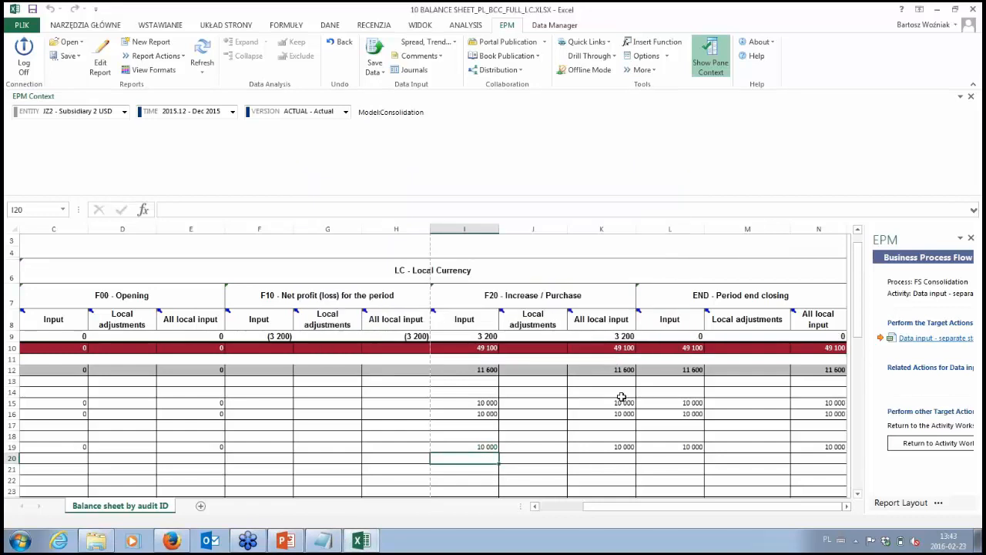
- Close the JZ2 input workbook without saving it, submit the balance sheet activity and return to the activity list
left_click(973, 9)
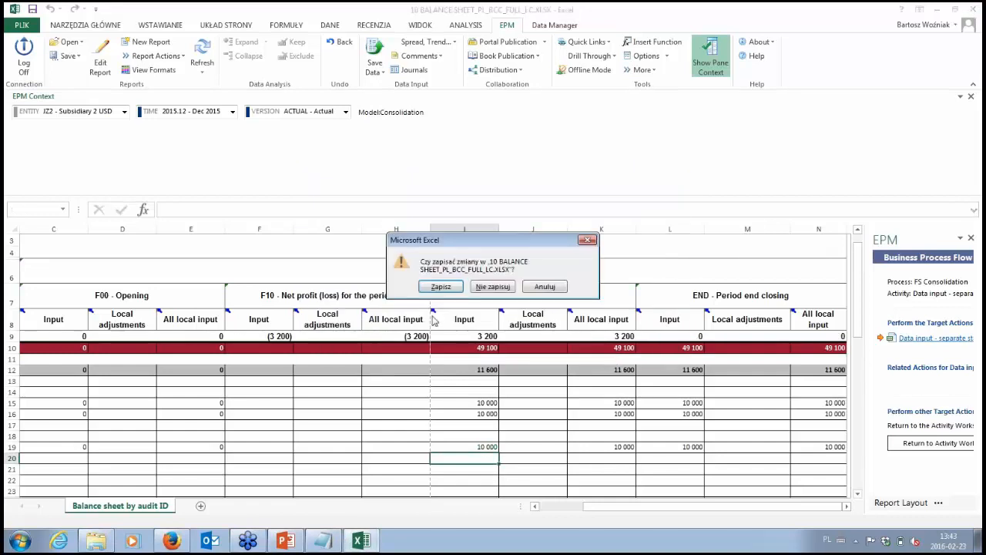
left_click(491, 286)
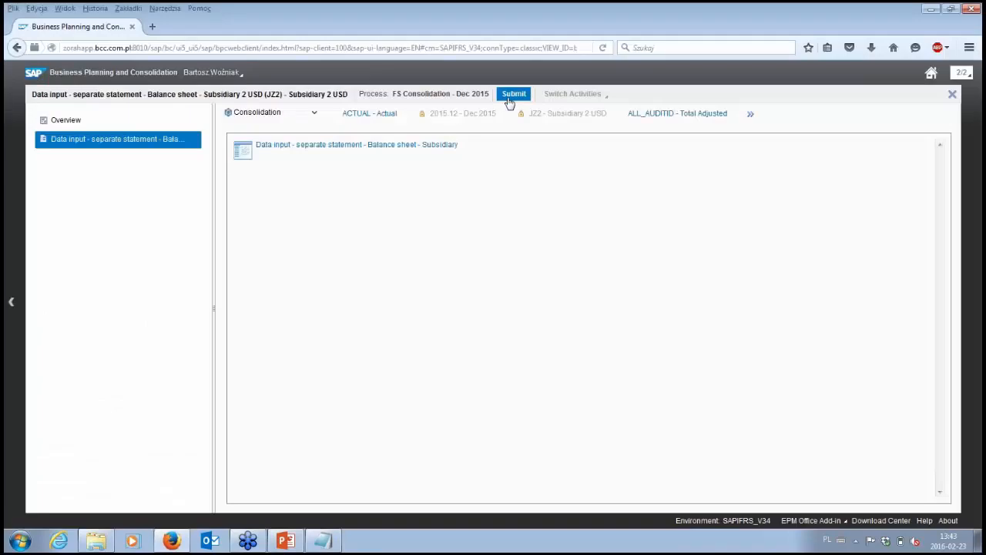
left_click(511, 102)
left_click(620, 370)
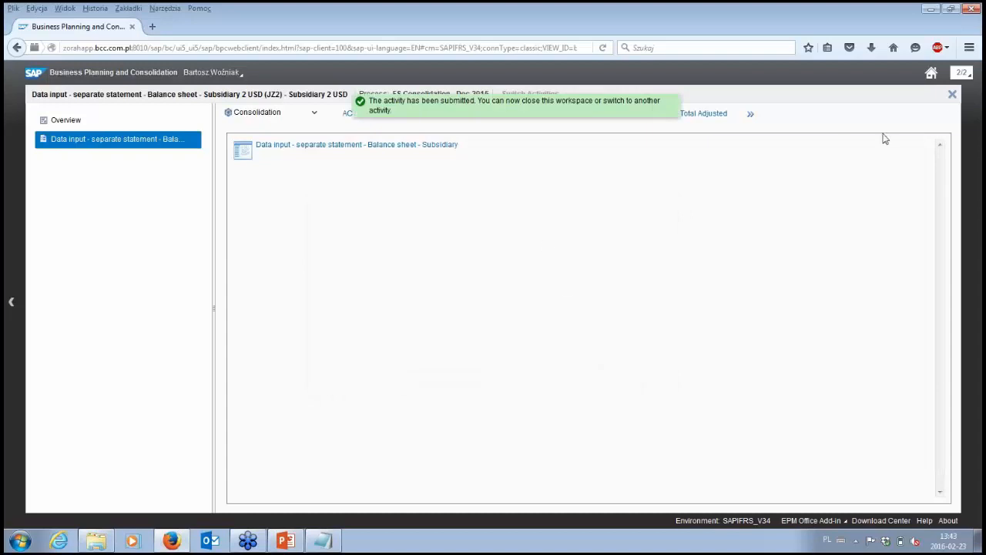
left_click(953, 96)
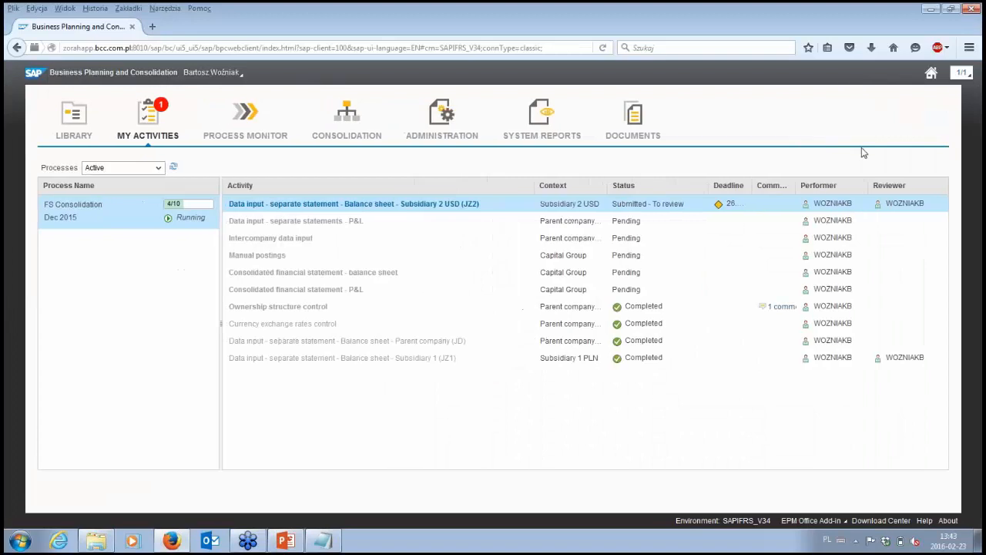
- Open the submitted JZ2 activity's Data verification subsidiary 2 (JZ2) form and review its balance sheet from assets to liabilities
mouse_move(456, 209)
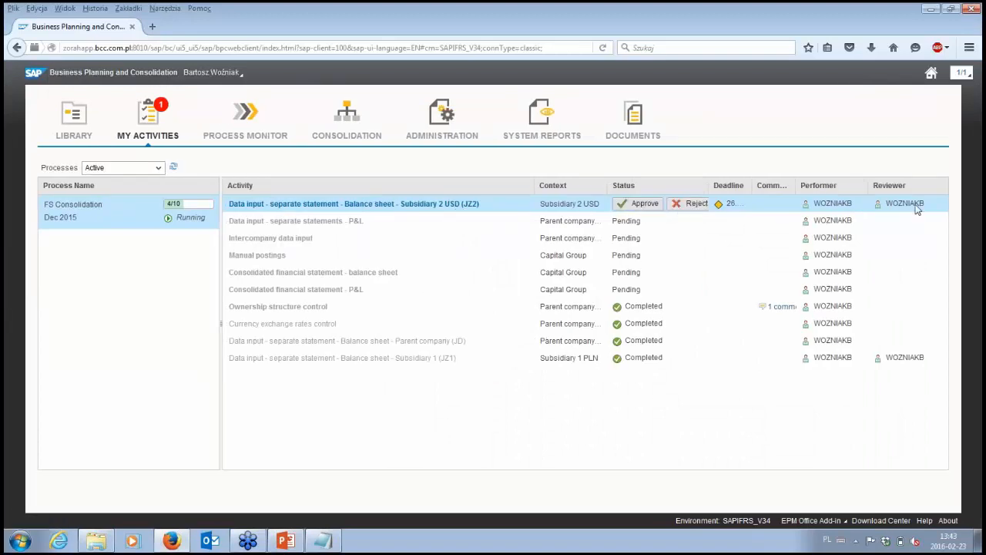
left_click(406, 205)
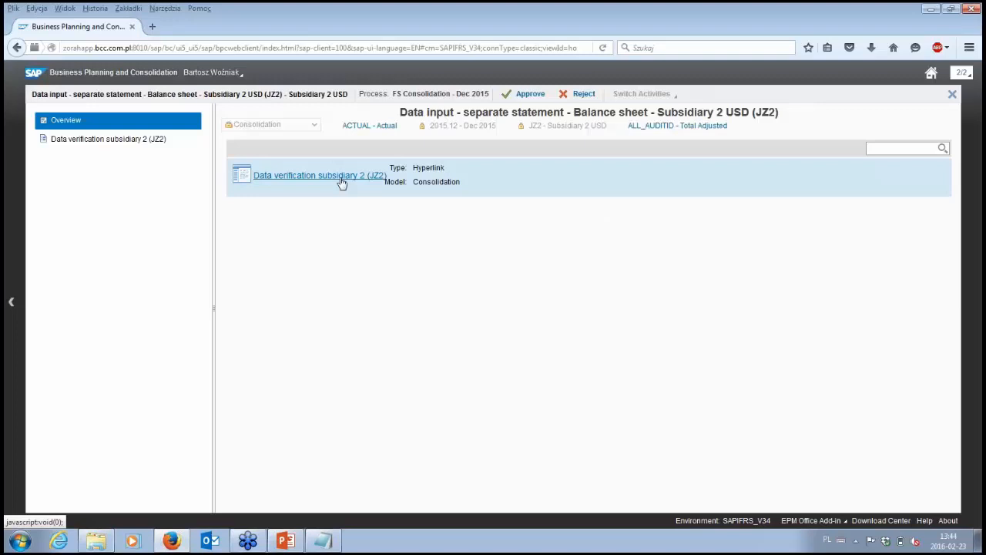
left_click(341, 180)
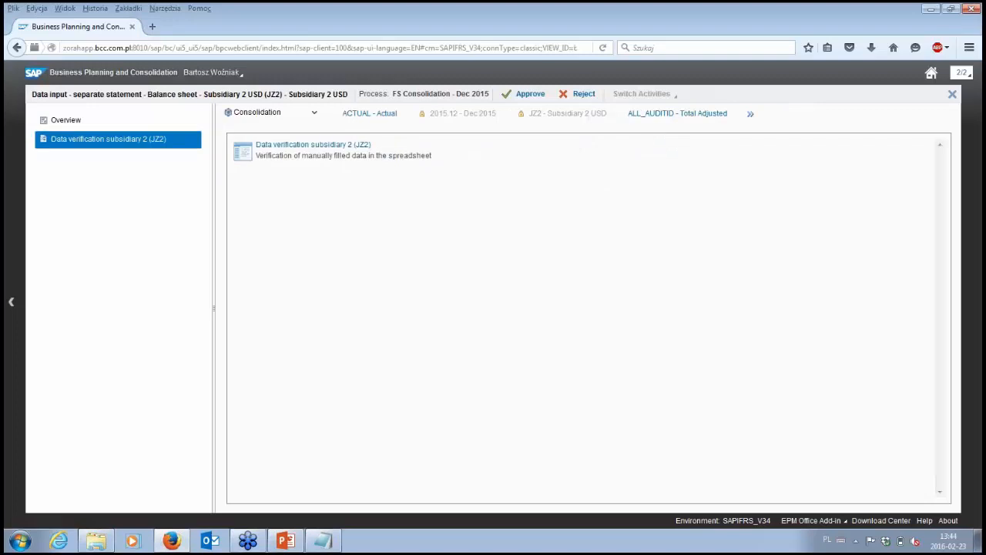
left_click(343, 147)
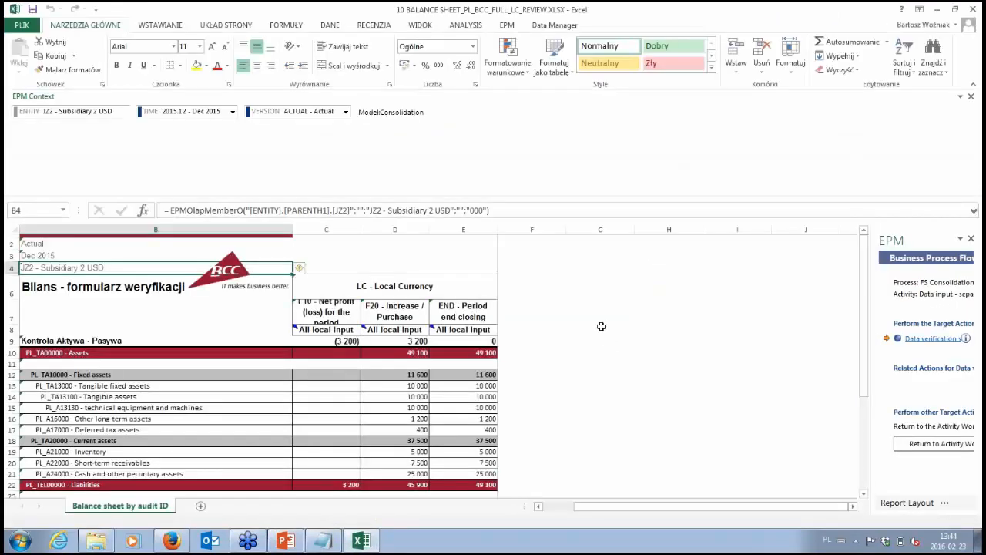
scroll(601, 328, "down", 2)
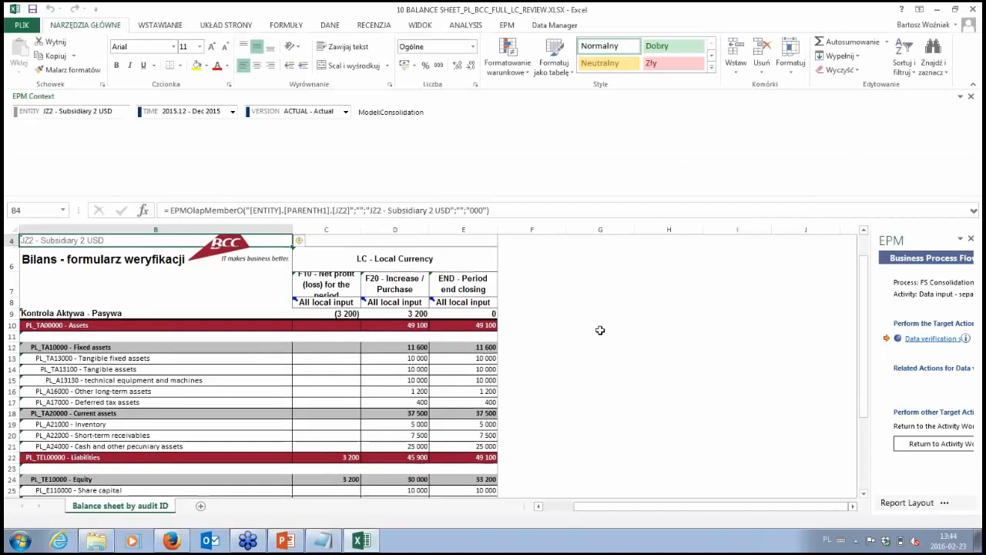
scroll(600, 329, "down", 4)
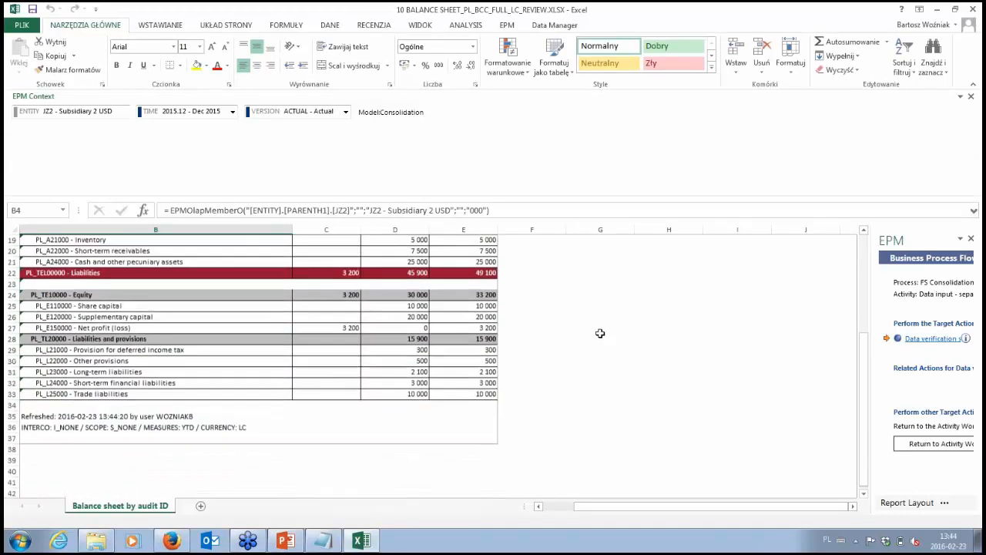
scroll(600, 332, "up", 3)
scroll(601, 332, "up", 1)
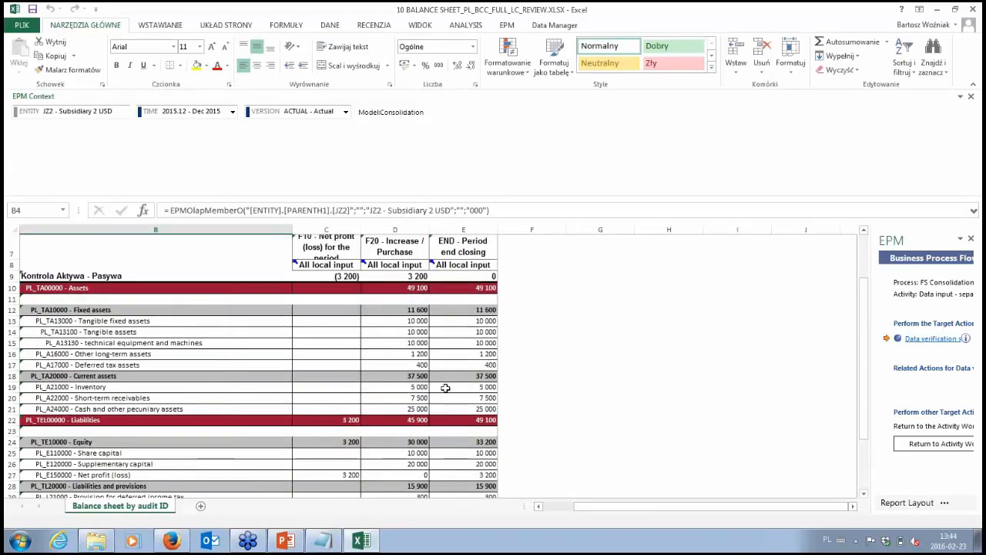
scroll(448, 383, "down", 4)
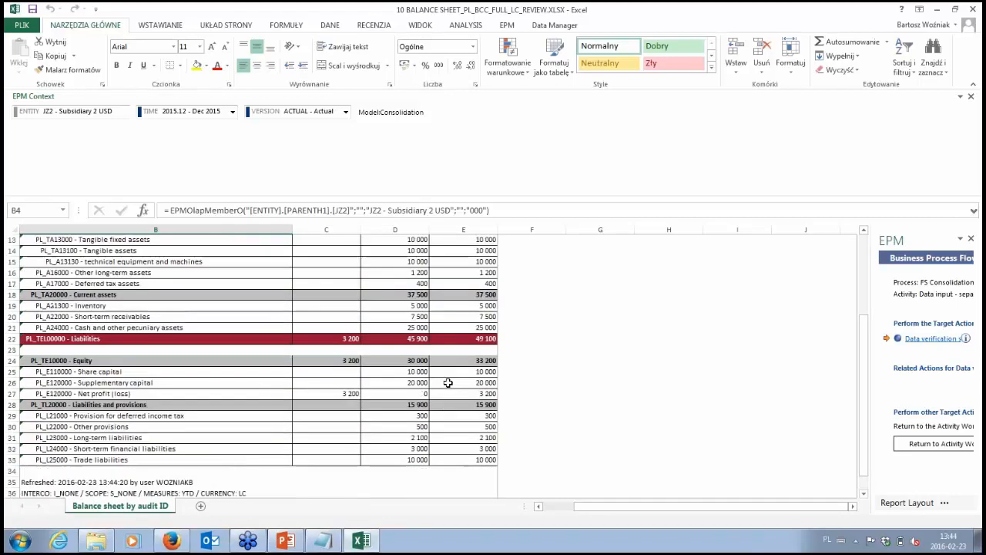
- Close the JZ2 verification workbook without saving it, approve the balance sheet activity and return to the activity list
left_click(973, 9)
left_click(486, 287)
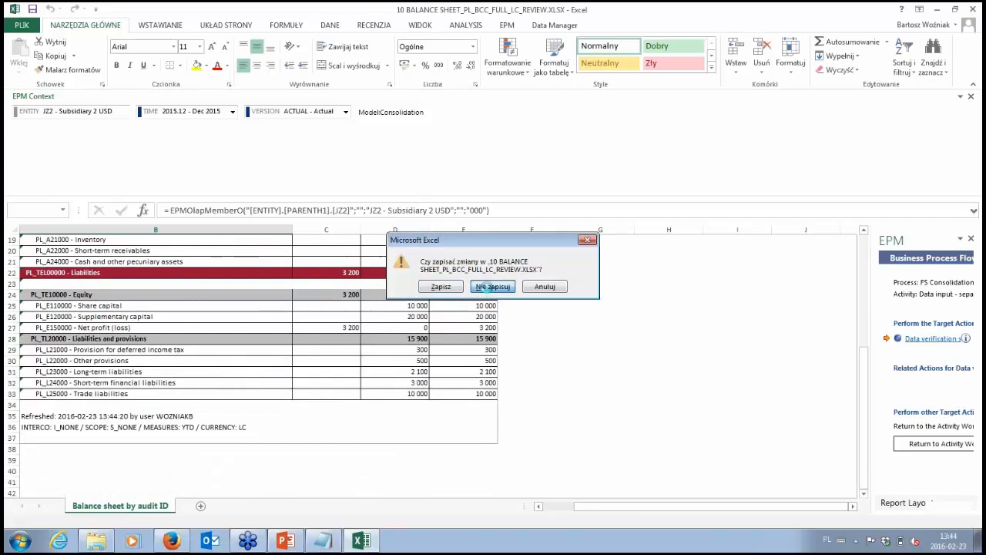
left_click(529, 96)
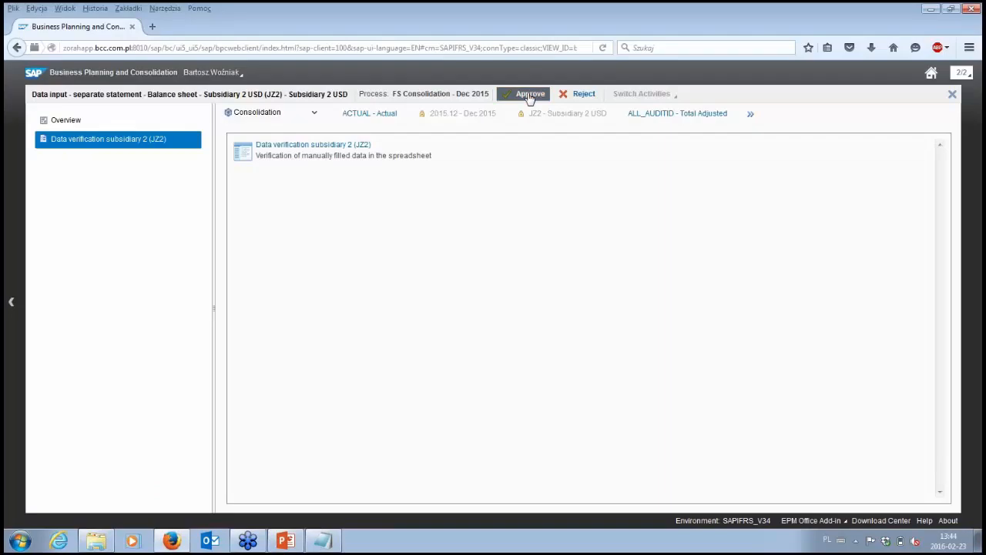
left_click(621, 368)
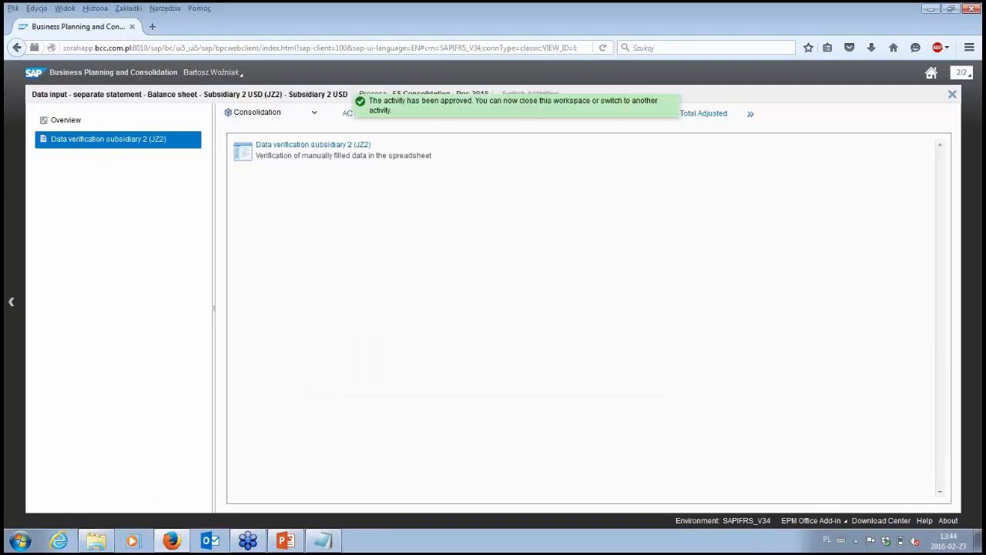
left_click(952, 94)
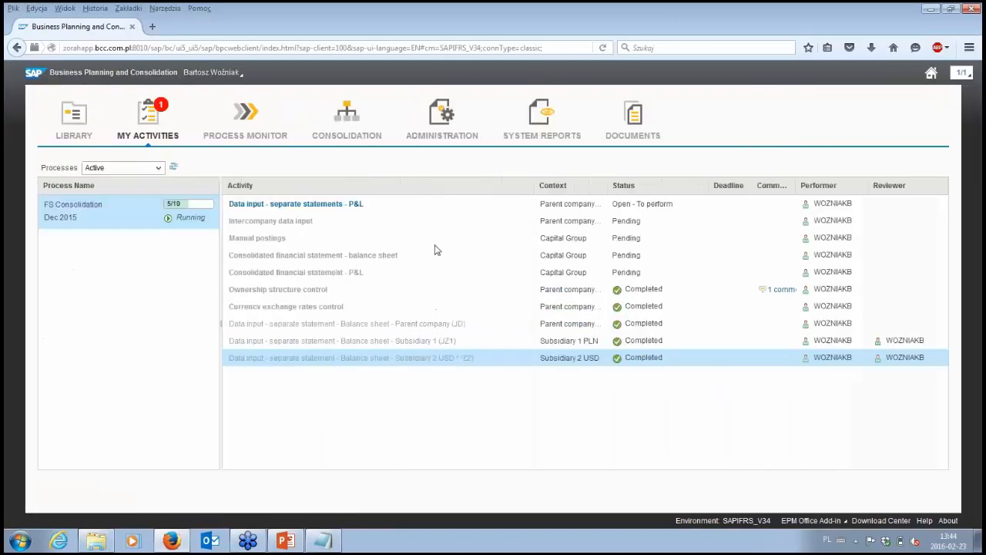
- Open the Data input - separate statements - P&L activity and launch its input form
mouse_move(338, 211)
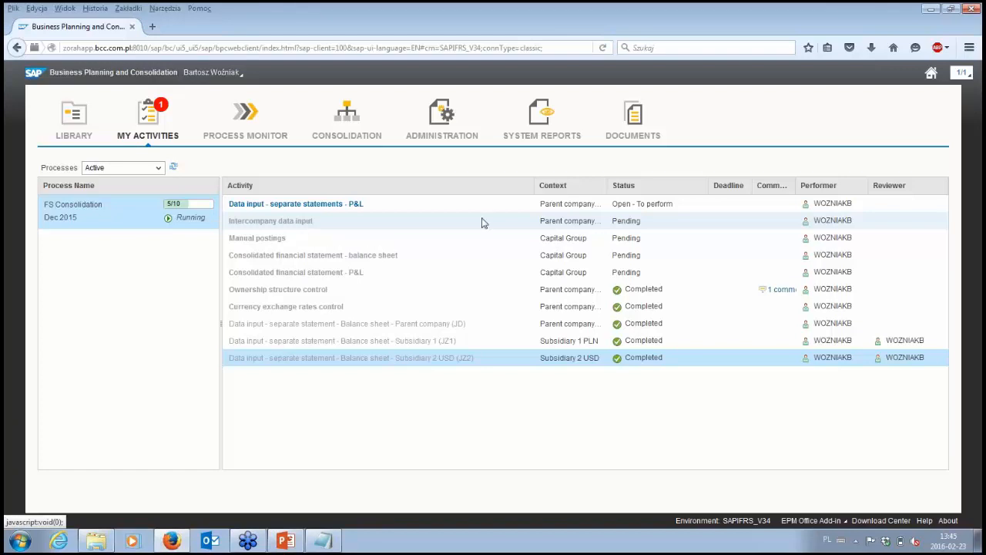
mouse_move(634, 208)
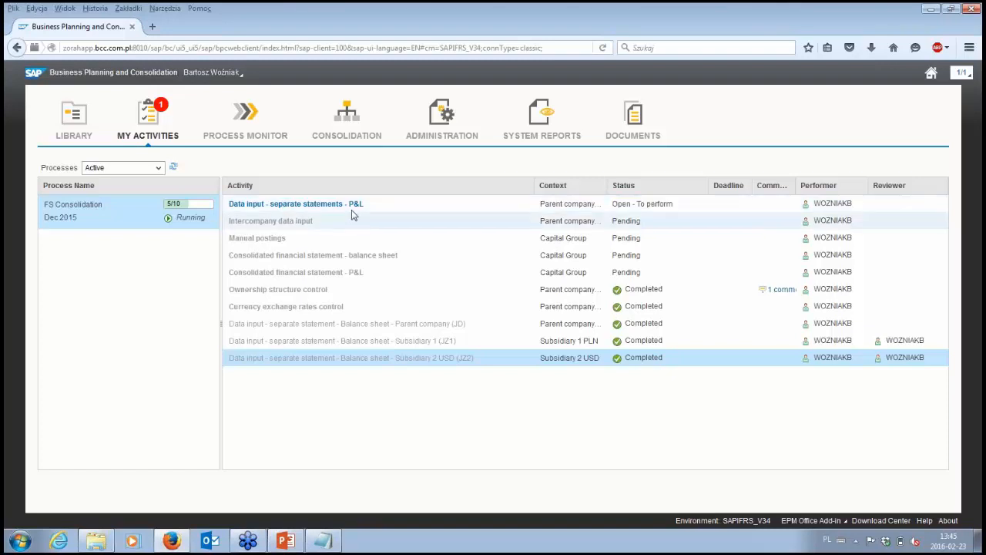
mouse_move(586, 205)
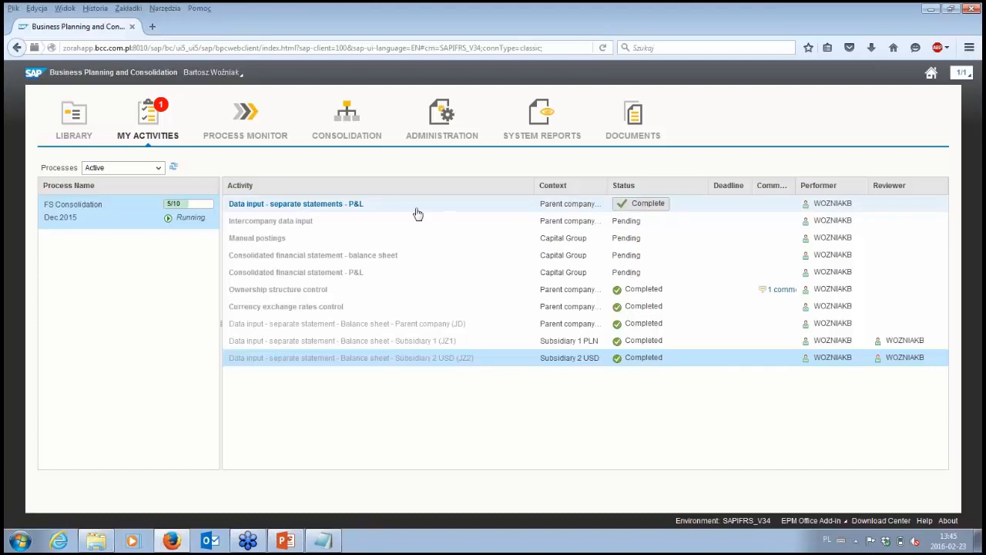
left_click(355, 208)
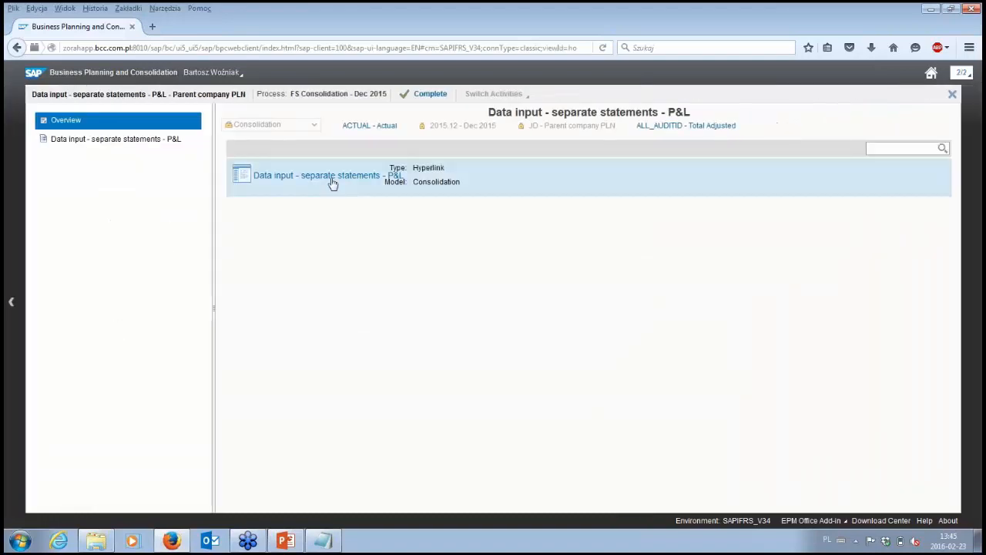
left_click(330, 184)
left_click(319, 153)
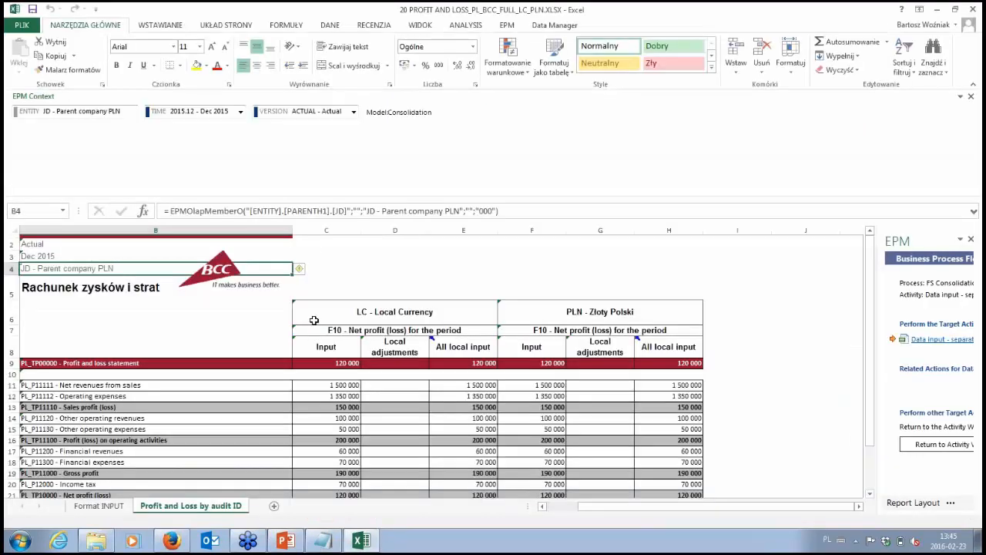
- Switch the profit and loss form's entity to JZ2 - Subsidiary 2 USD and review its figures
left_click(363, 444)
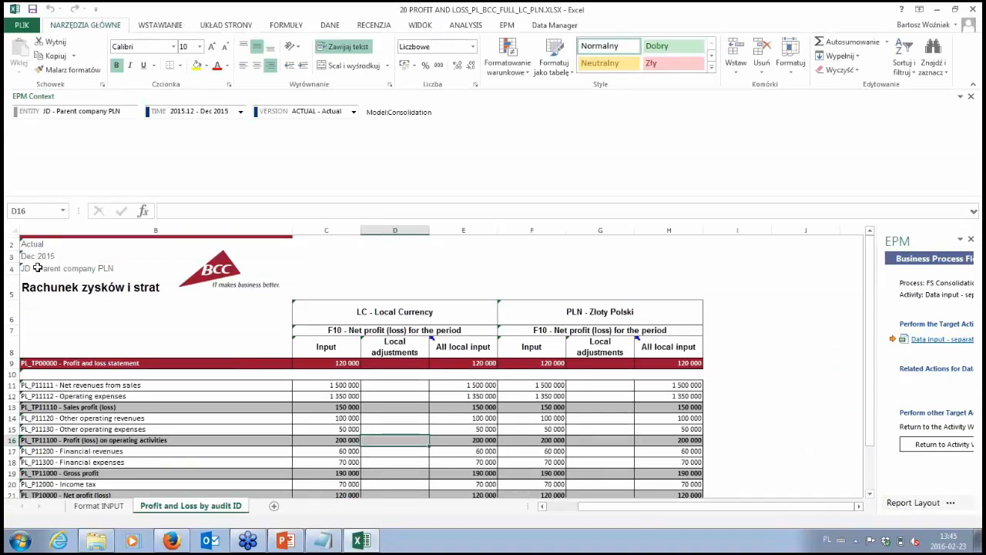
left_click(105, 114)
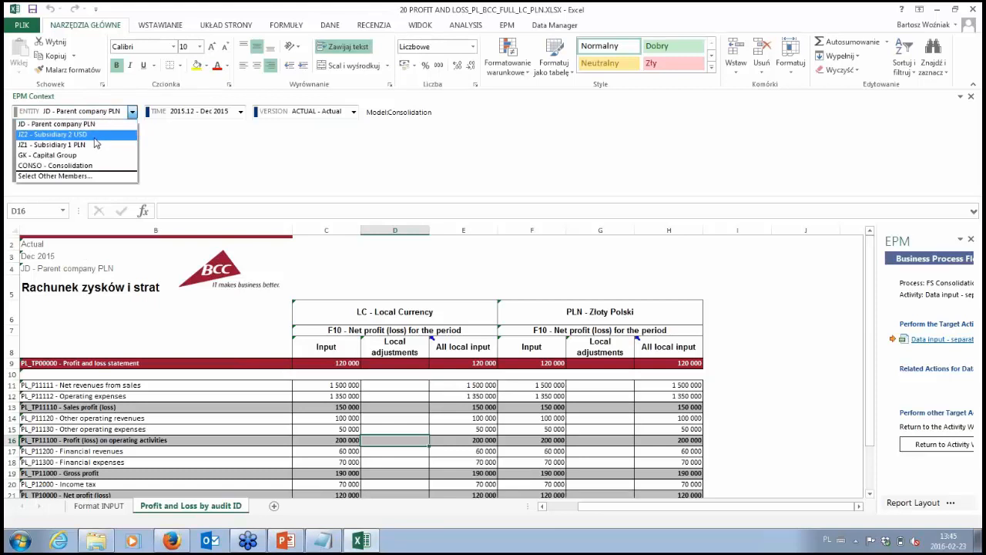
left_click(94, 138)
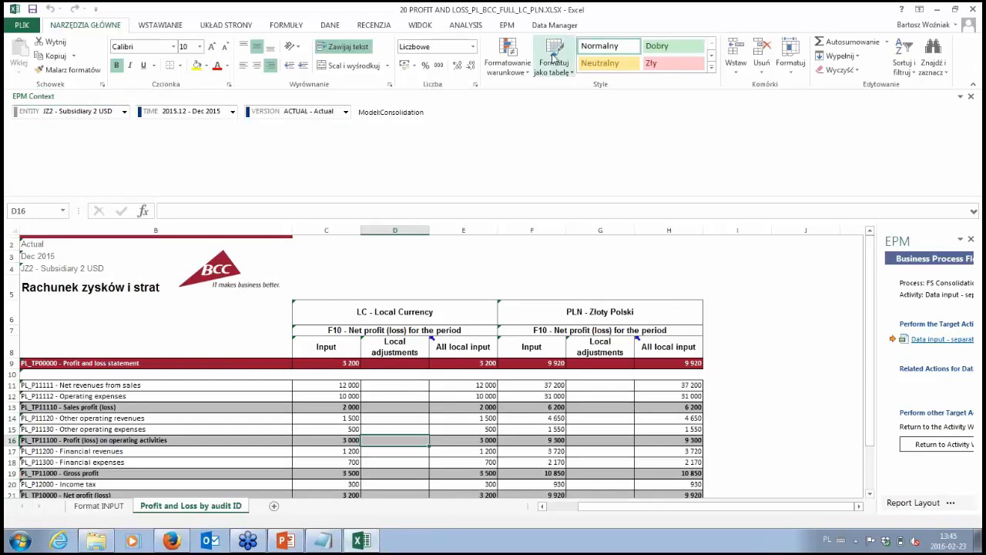
left_click(510, 26)
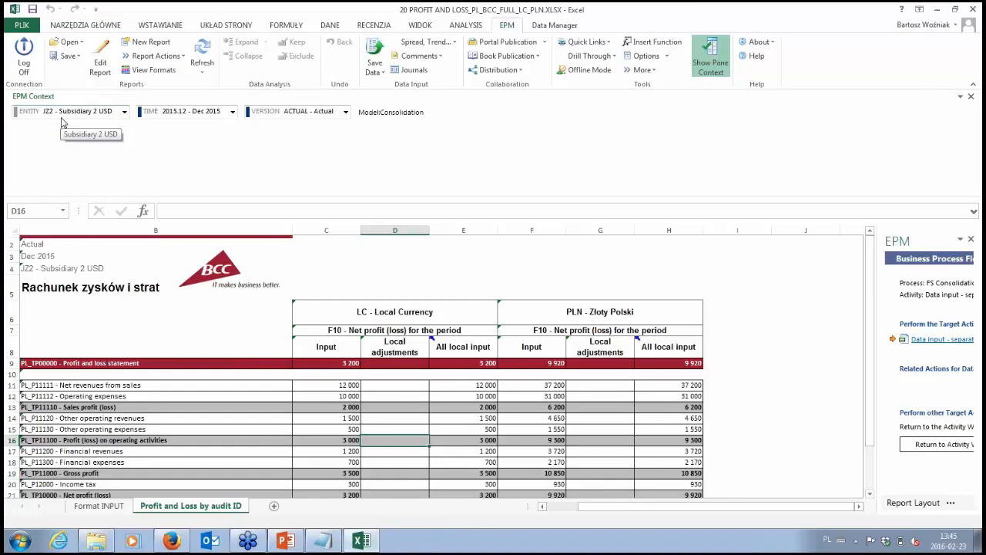
- Close the P&L workbook without saving it, complete the P&L input activity without a comment and return to the activity list
left_click(979, 11)
left_click(493, 287)
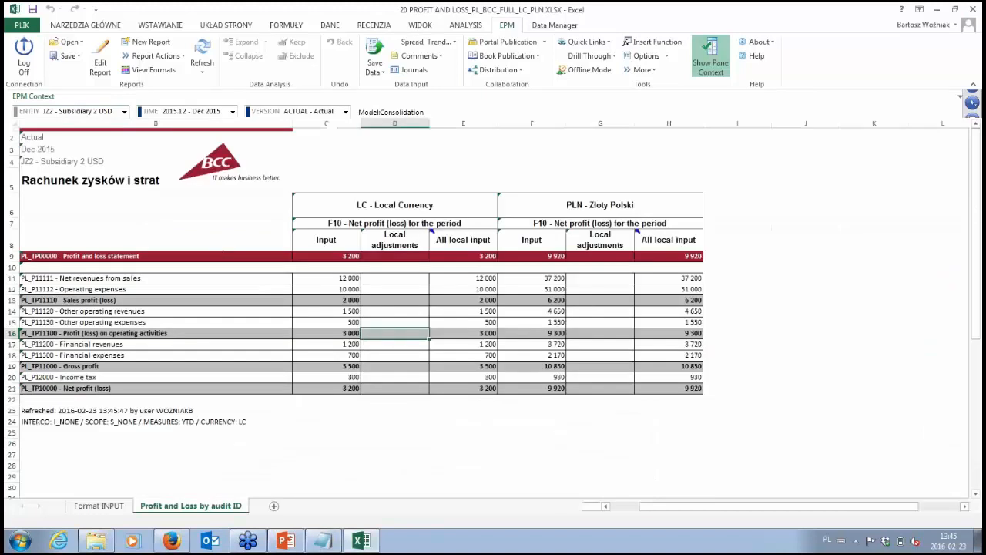
left_click(425, 96)
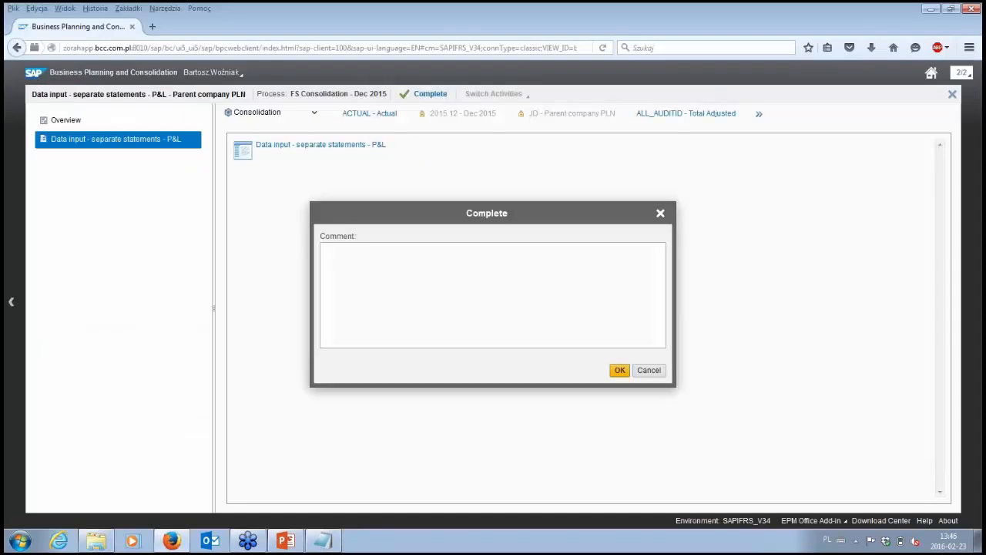
left_click(621, 371)
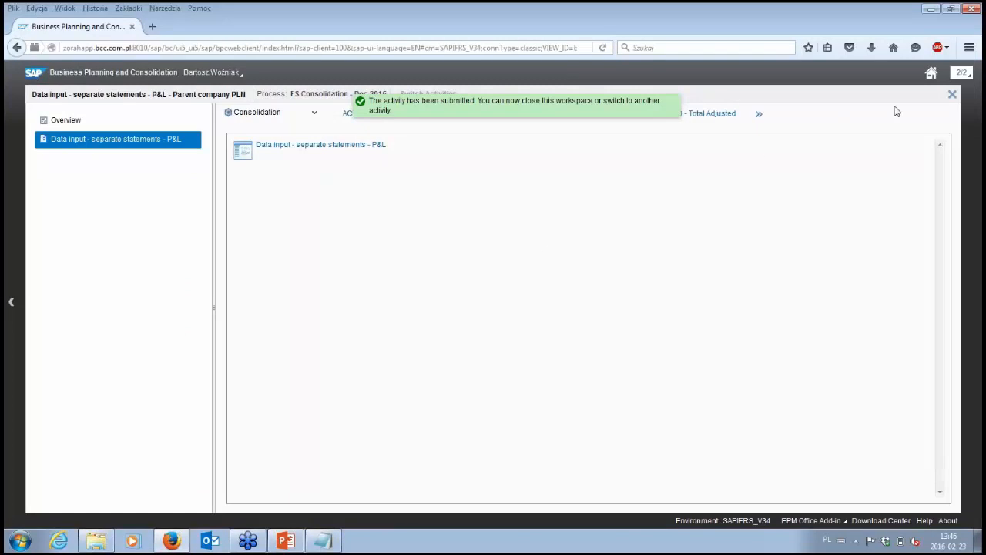
left_click(952, 94)
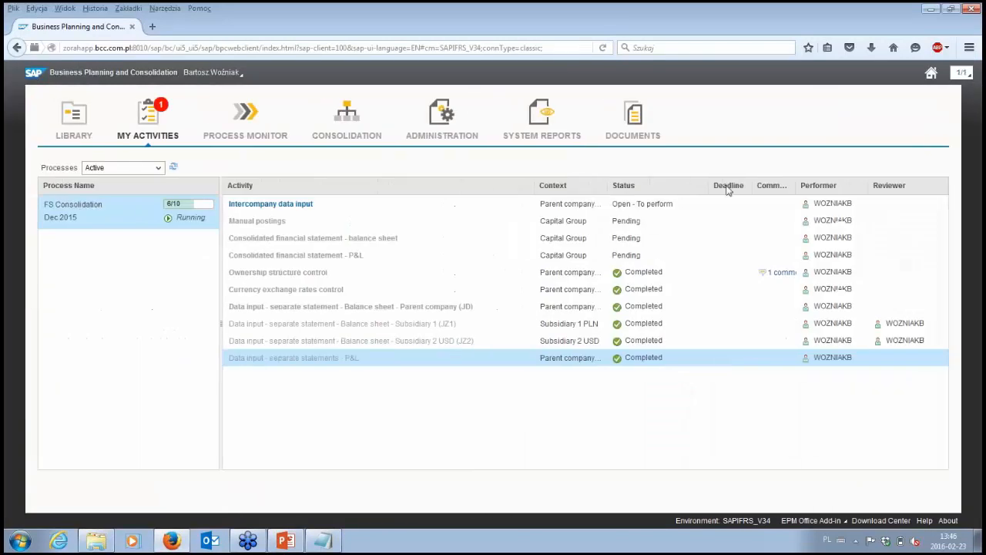
- Open the Intercompany data input activity and launch its Intercompany data input Balance sheet form
mouse_move(301, 209)
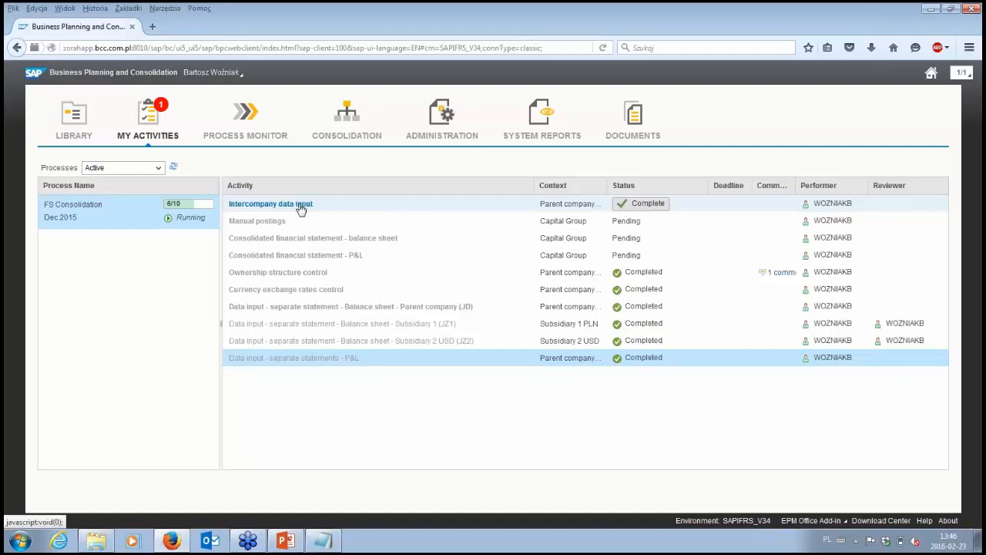
left_click(301, 205)
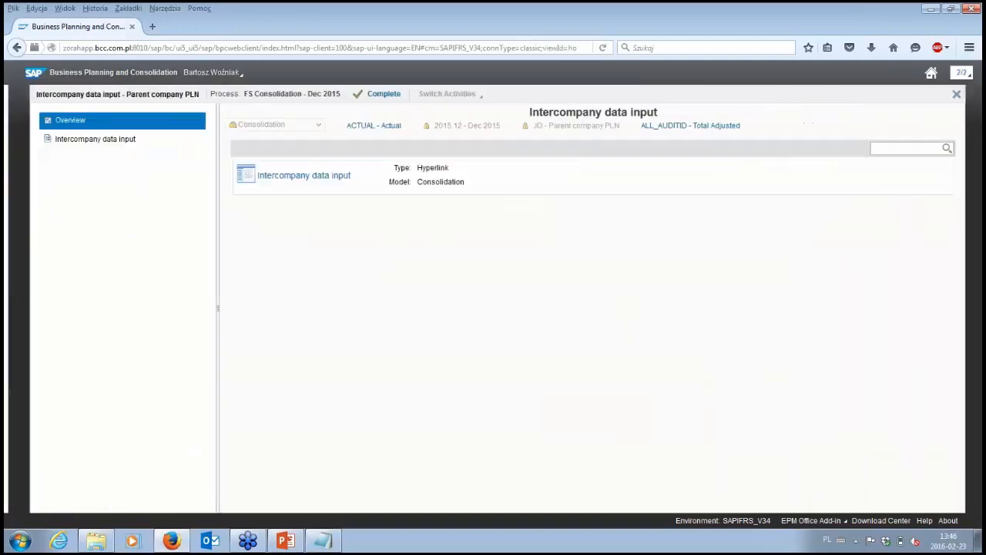
left_click(282, 177)
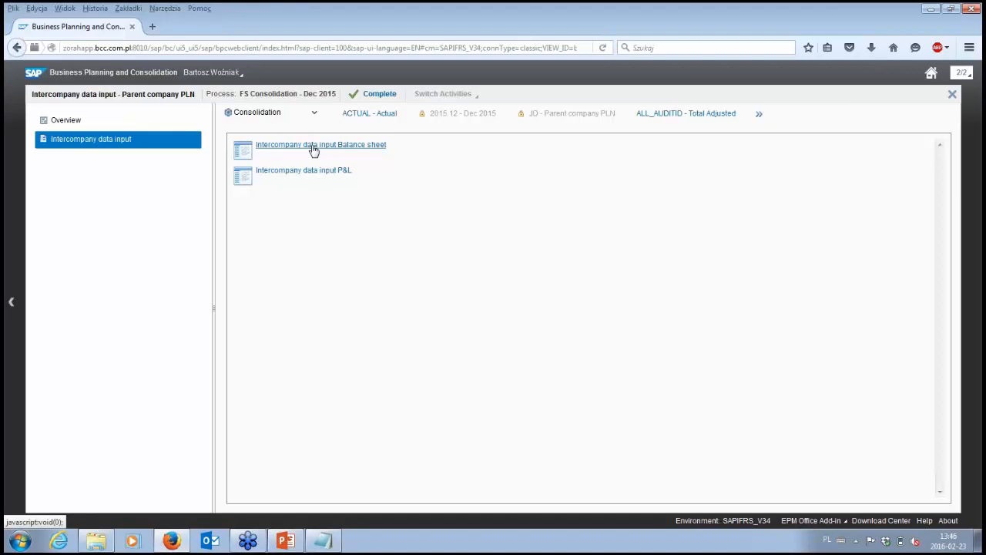
left_click(314, 151)
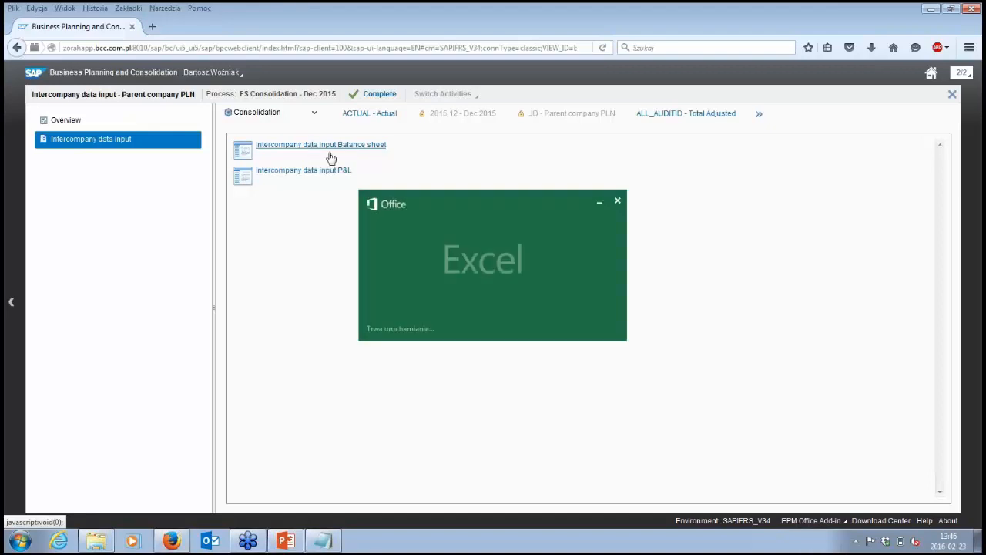
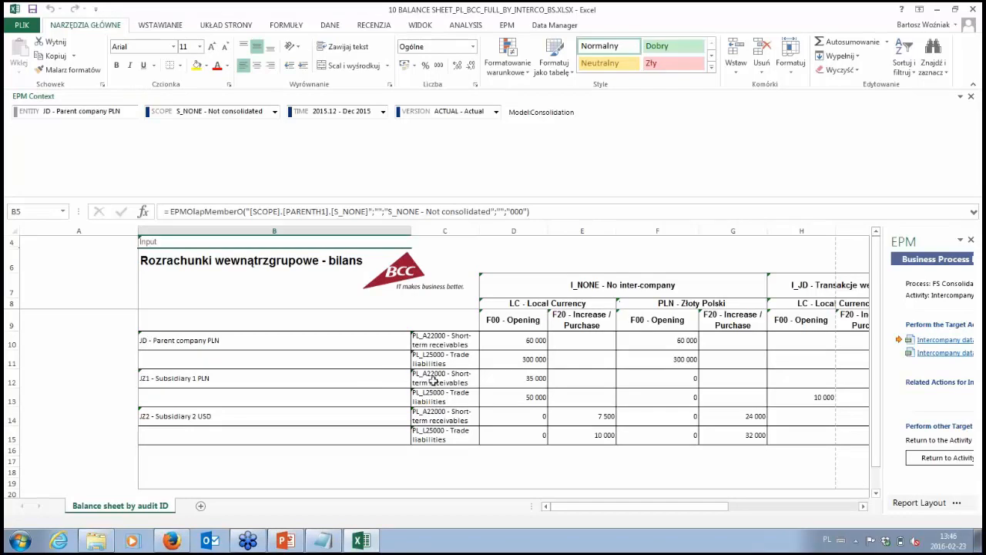
- Compare JZ1's opening trade liabilities towards the parent JD with JD's short-term receivables from JZ1 in the intercompany balance sheet form
left_click(542, 398)
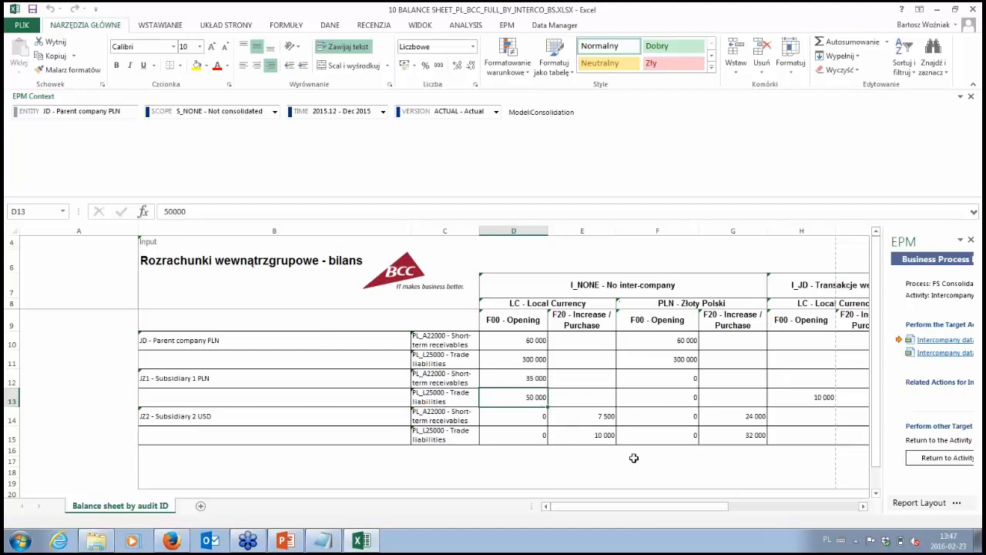
left_click_drag(650, 511, 676, 512)
left_click(677, 396)
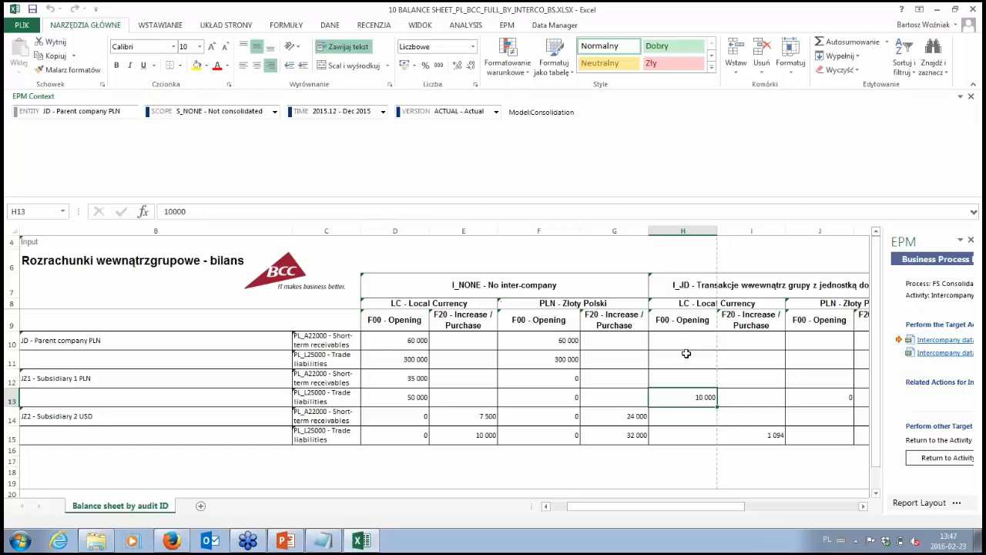
left_click(685, 288)
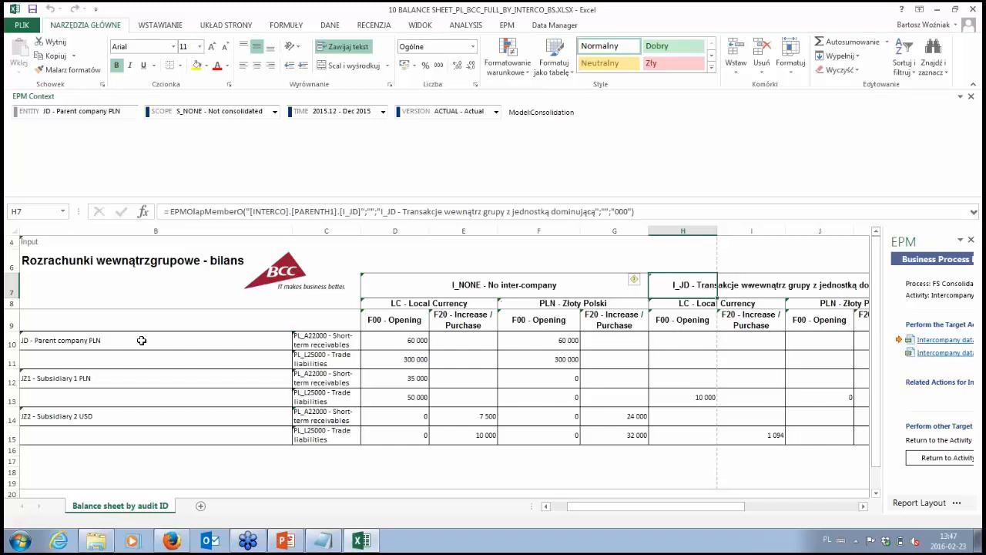
left_click(327, 338)
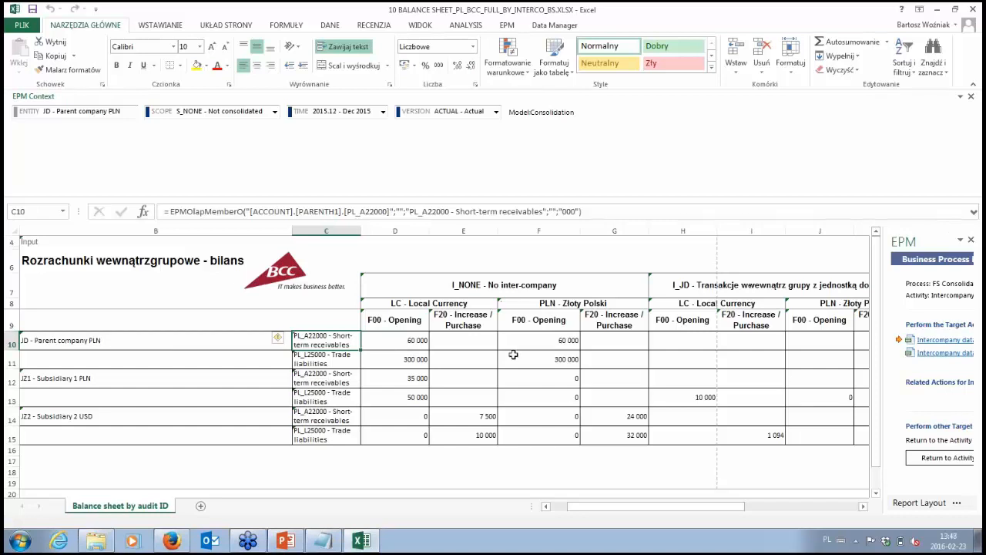
left_click(864, 506)
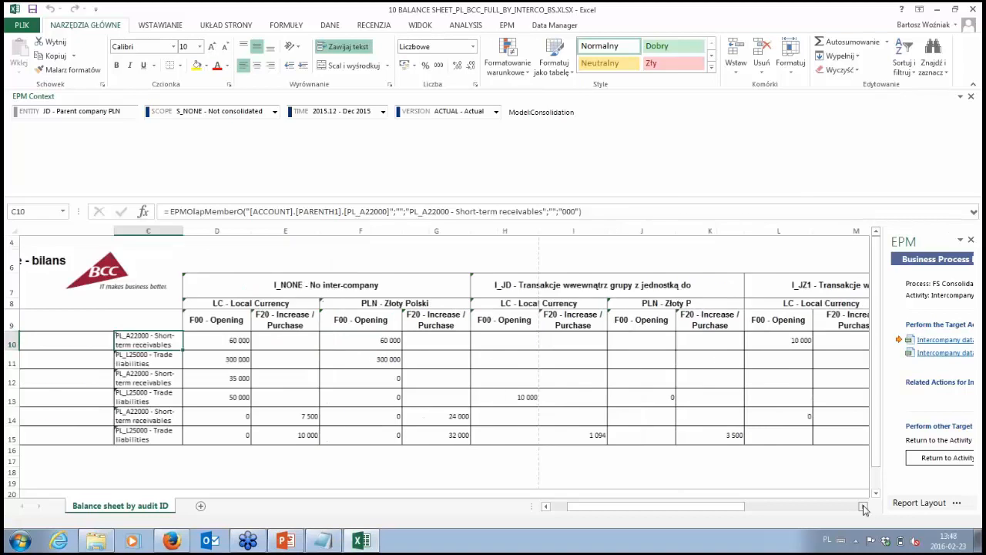
left_click(863, 506)
left_click(680, 339)
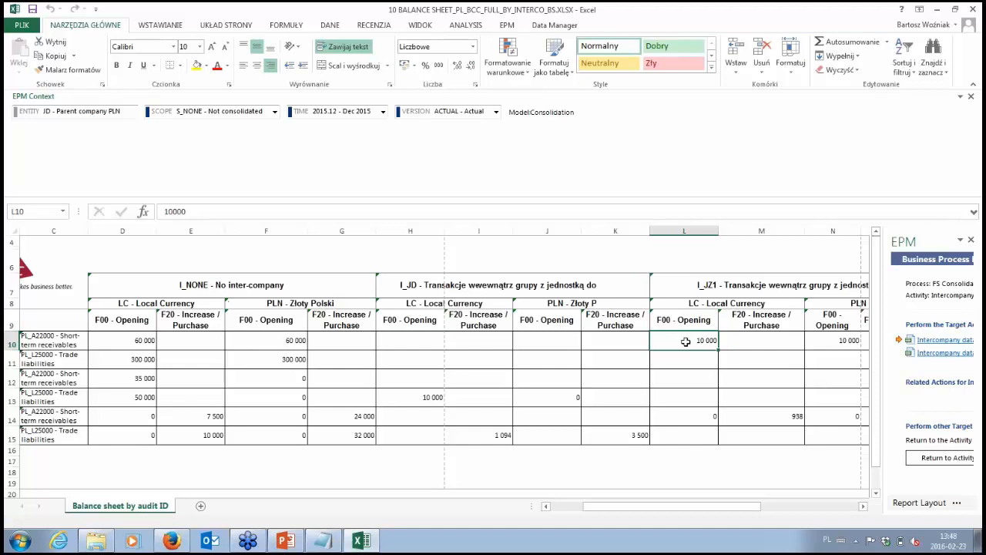
left_click(417, 397)
left_click(708, 341)
left_click(435, 397)
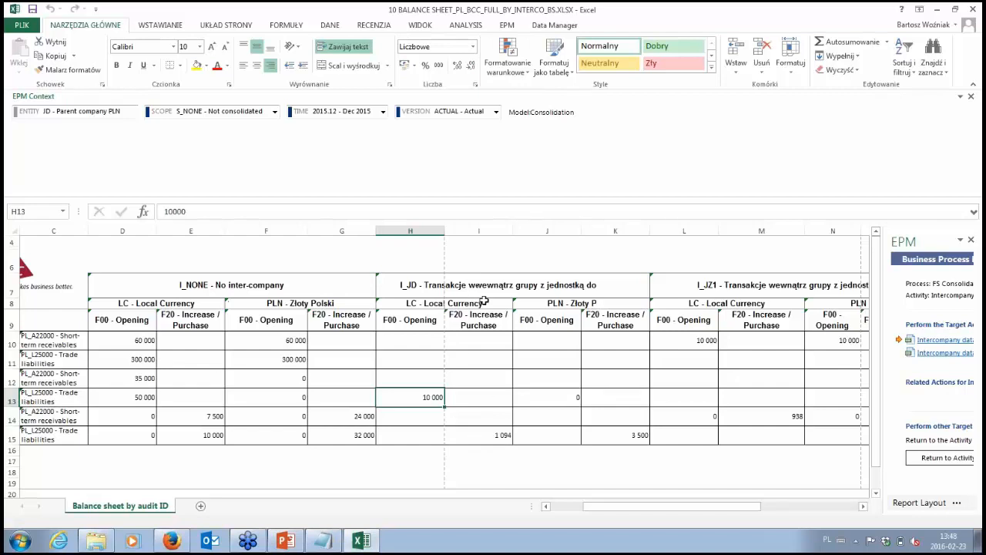
- Examine JZ2's trade liabilities towards the parent company in local currency and in PLN on flow F20
left_click(495, 440)
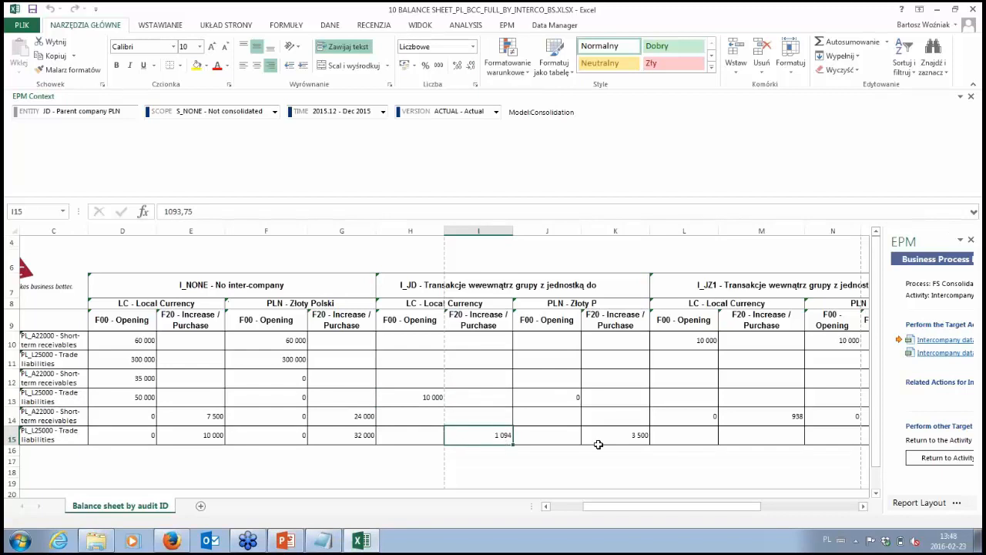
left_click(633, 437)
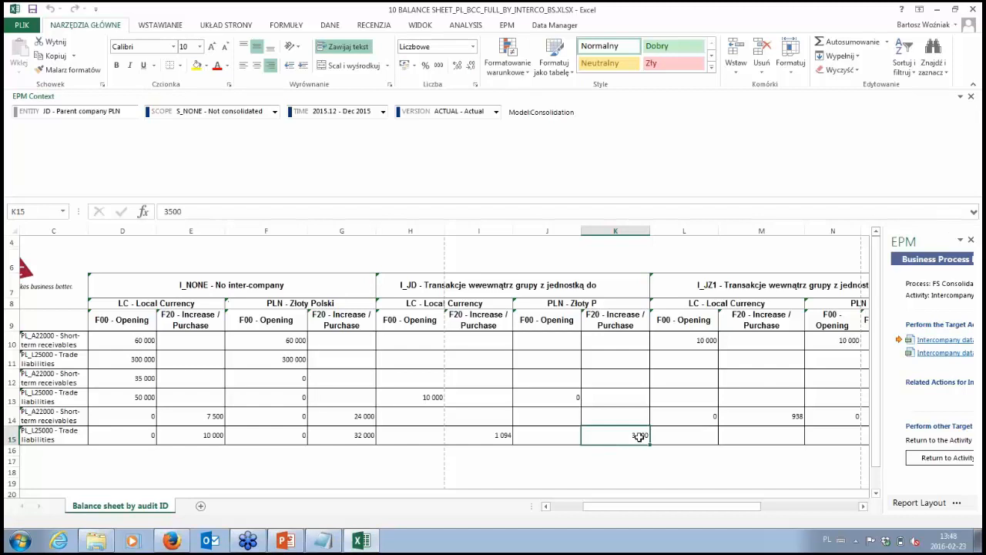
left_click(494, 436)
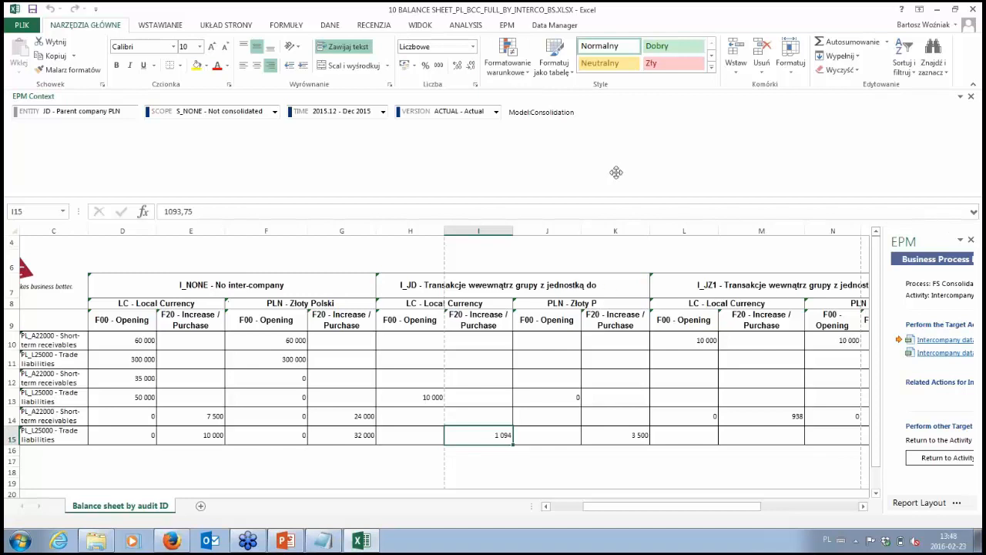
left_click(677, 493)
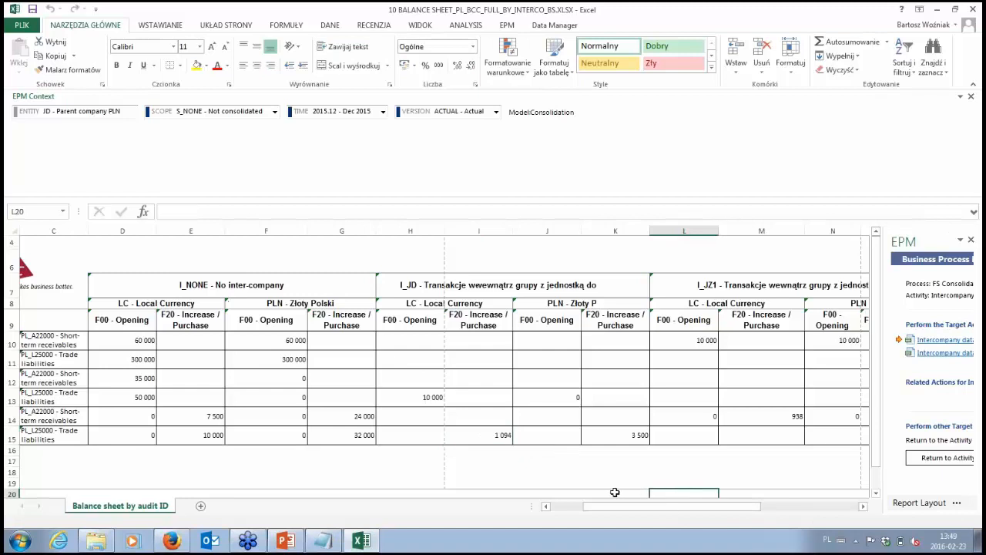
left_click(615, 494)
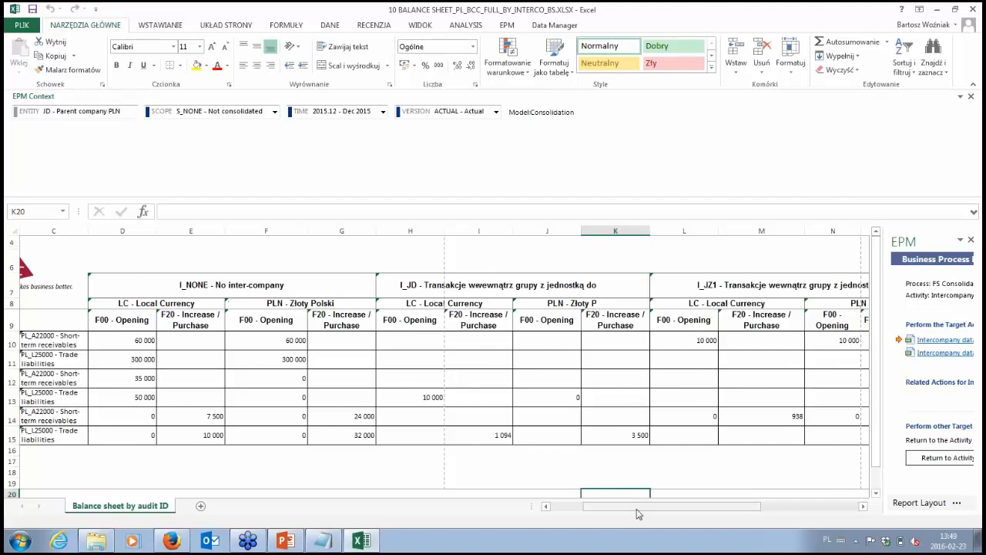
left_click_drag(637, 508, 602, 508)
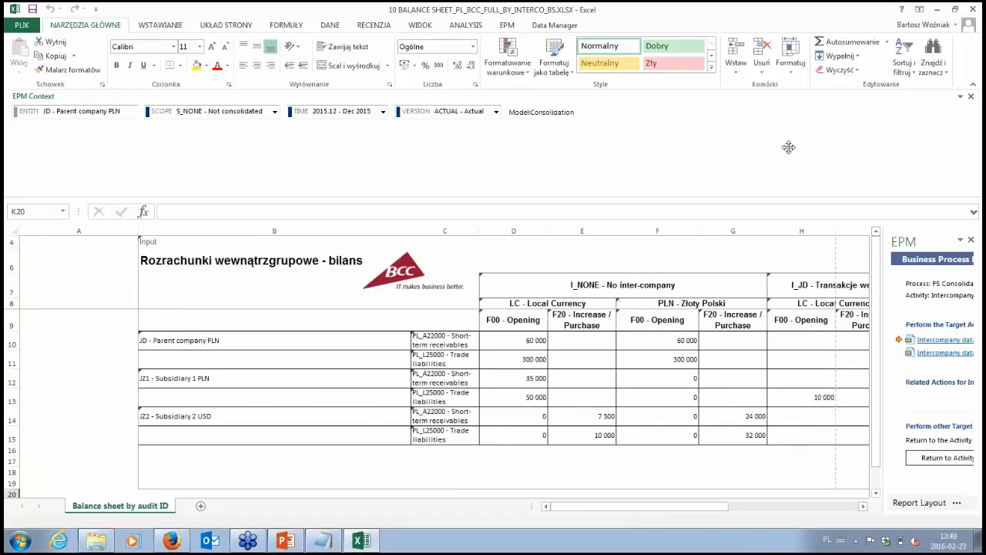
- Close the intercompany balance sheet workbook without saving, complete the Intercompany data input activity without a comment and return to the activity list
left_click(975, 9)
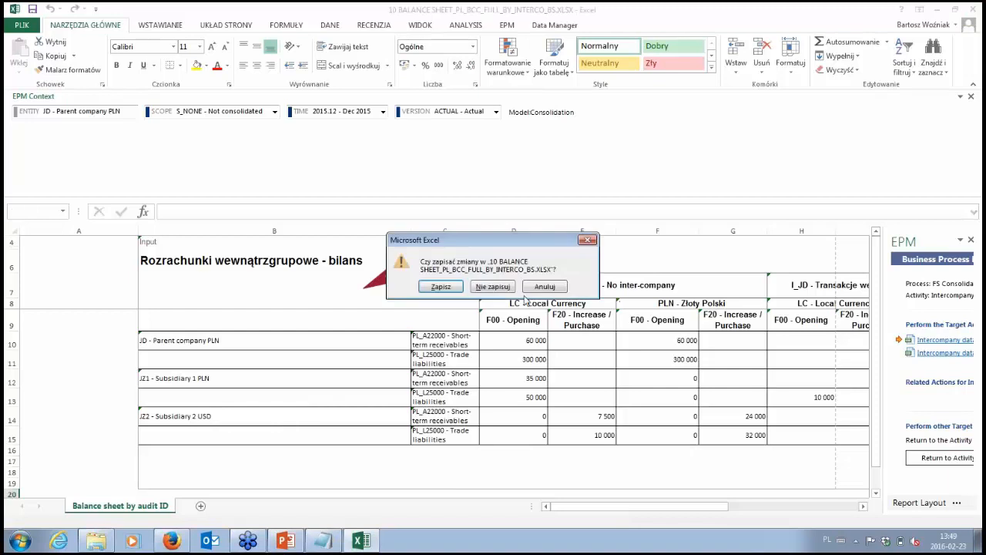
left_click(492, 286)
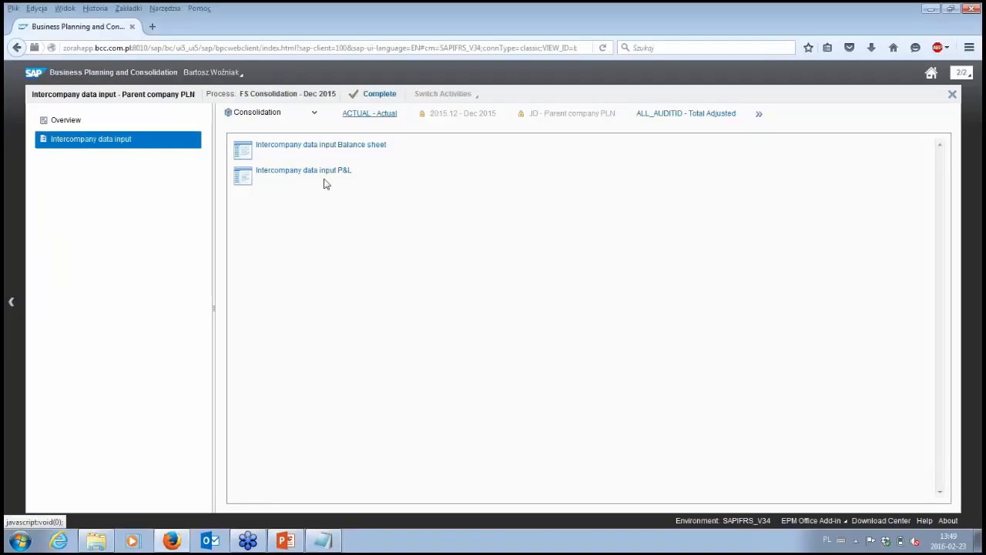
left_click(378, 94)
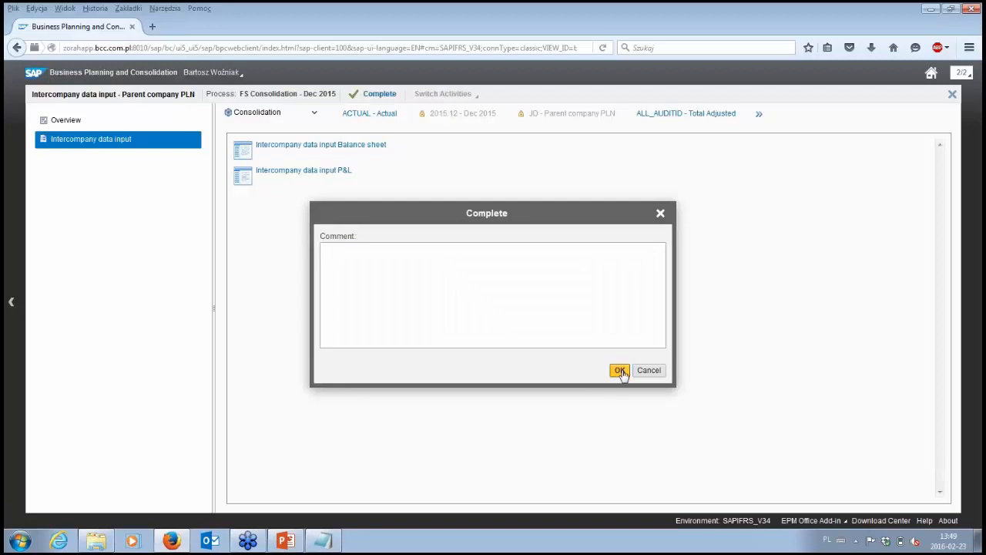
left_click(620, 371)
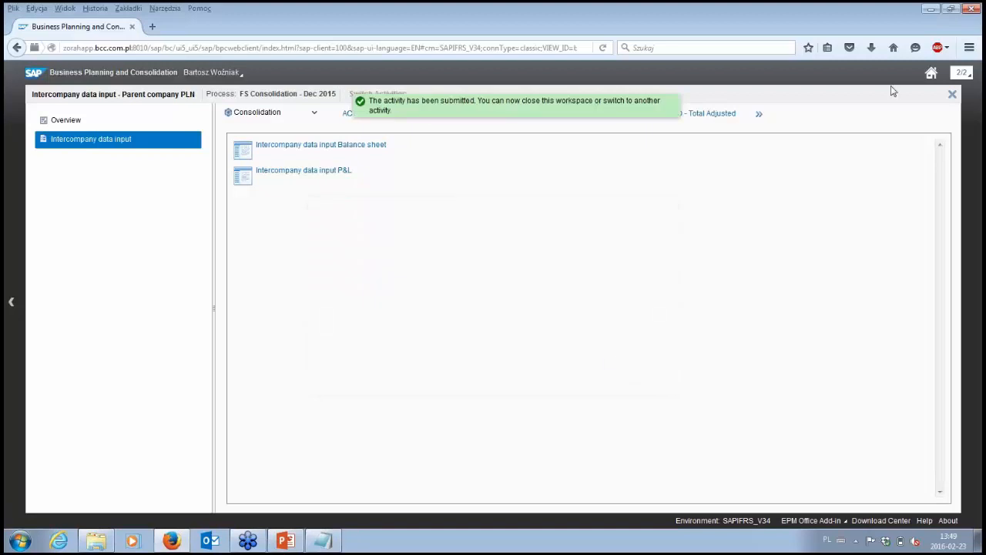
left_click(952, 95)
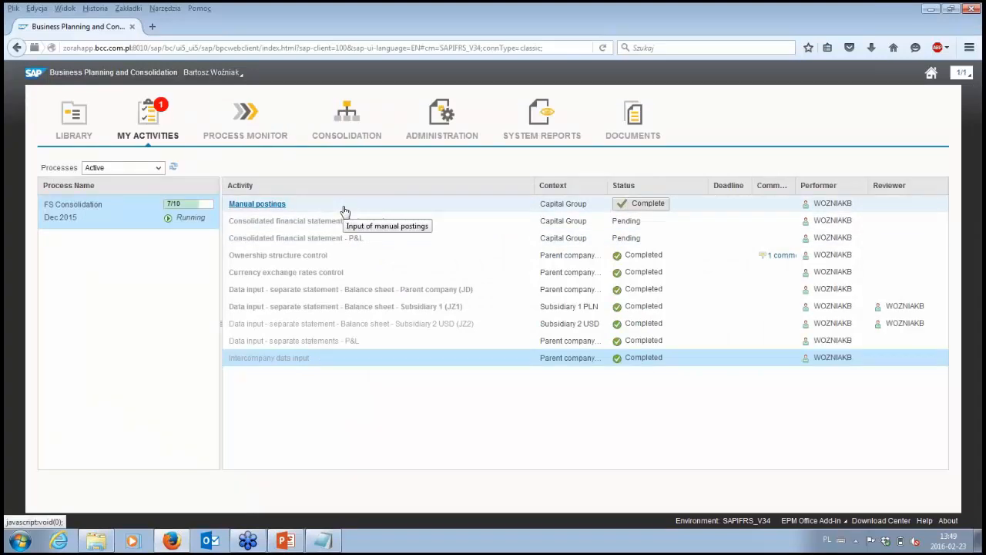
- Open the Manual postings activity, launch its journal list and show the journals filtered by Created By Me
left_click(276, 206)
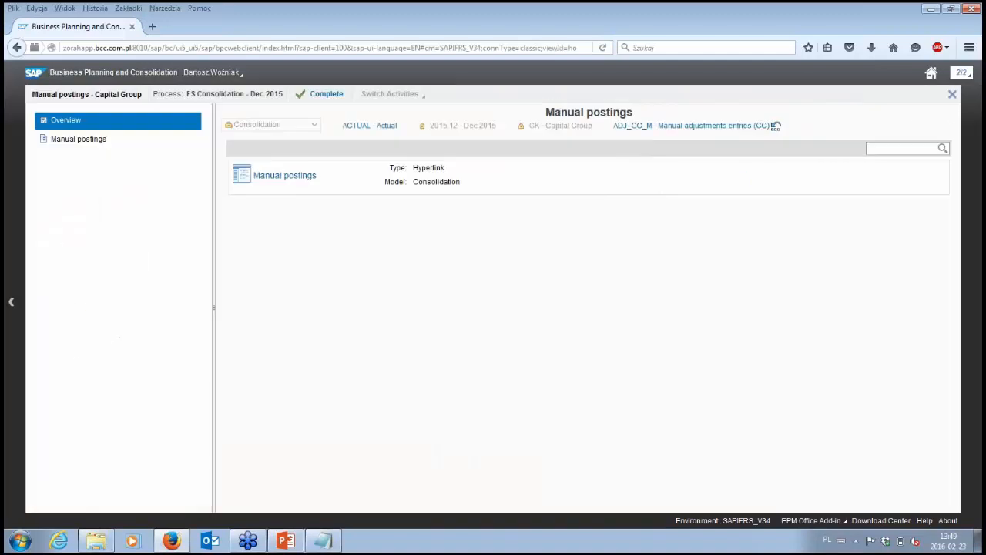
left_click(309, 181)
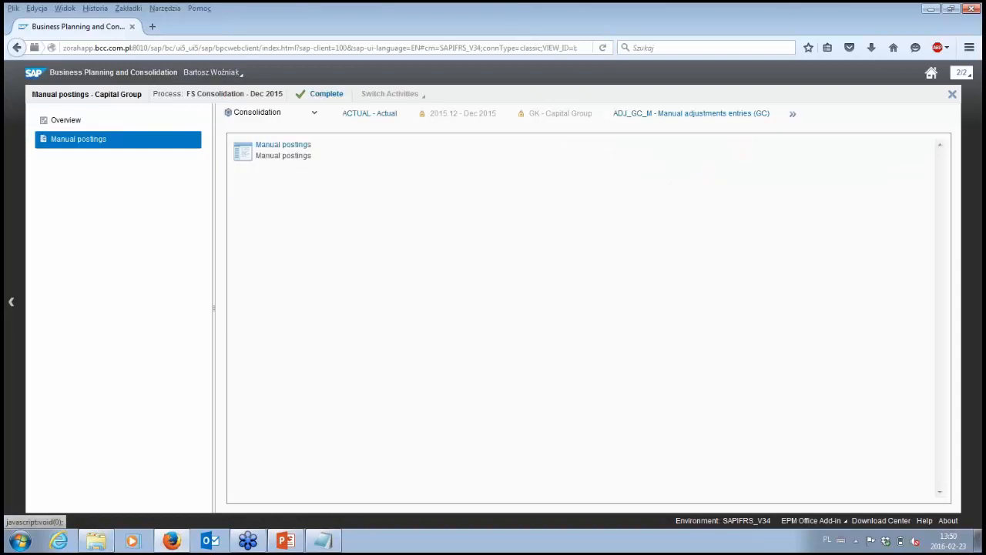
left_click(294, 146)
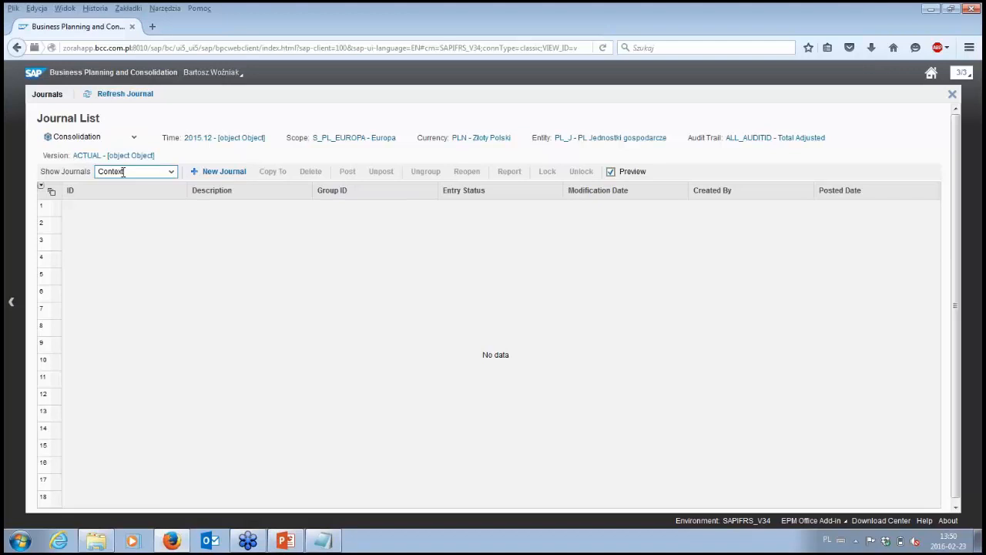
left_click(155, 170)
left_click(157, 232)
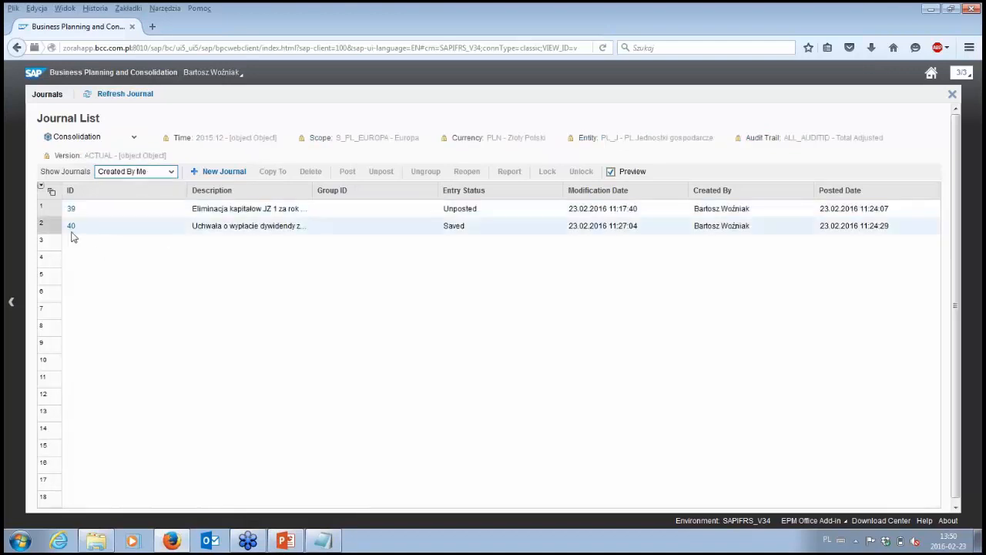
- Open journal 40, "Uchwała o wypłacie dywidendy za 2014 z JZ1", post it and return to the journal list
left_click(70, 226)
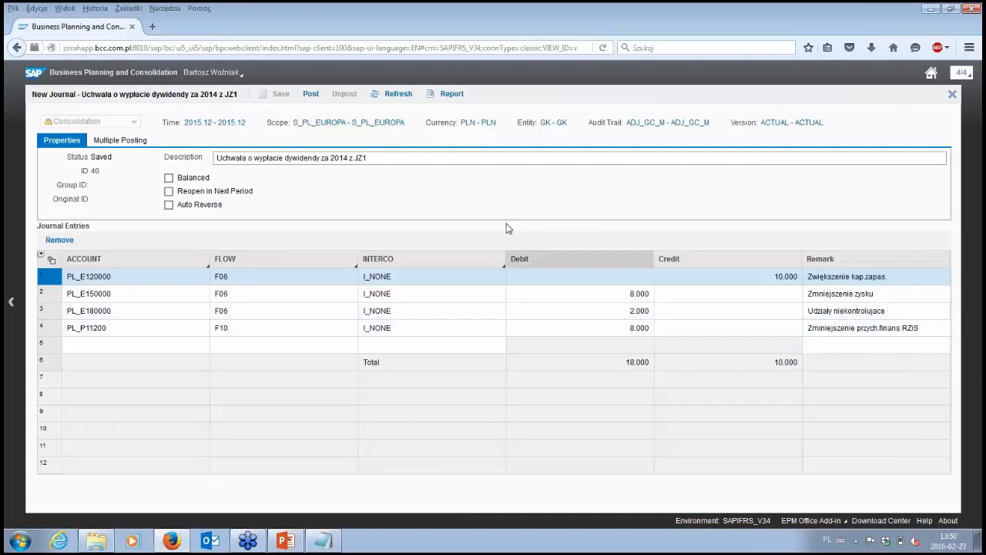
left_click(312, 98)
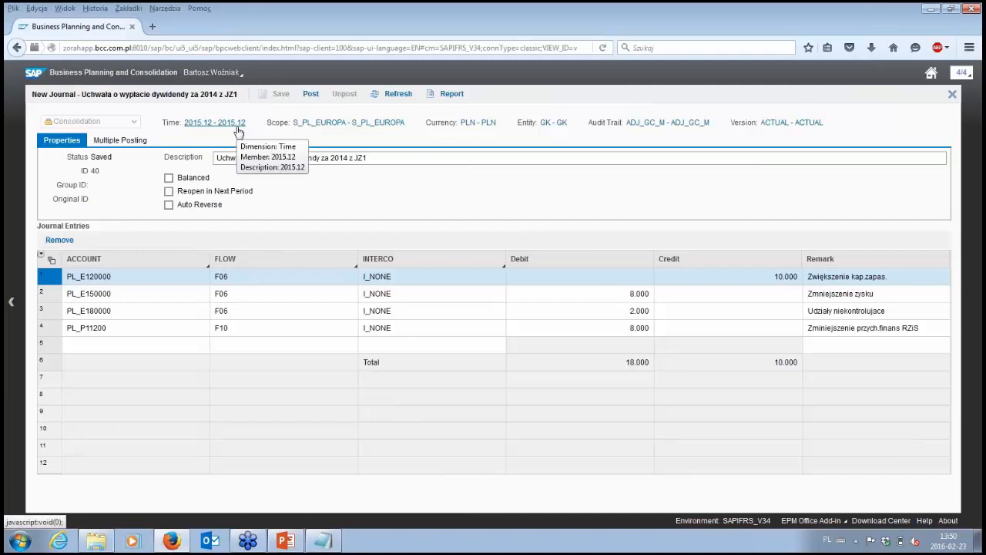
left_click(310, 94)
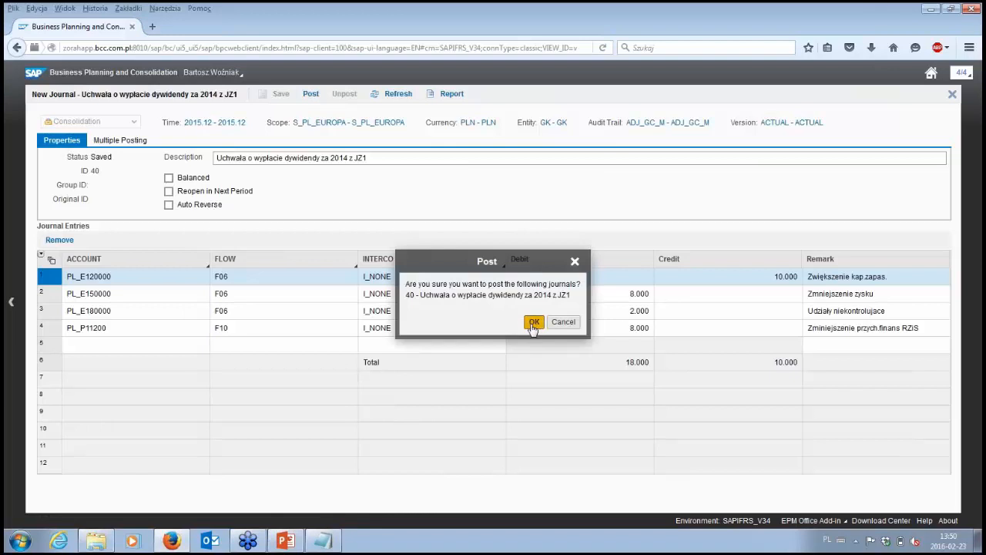
left_click(534, 322)
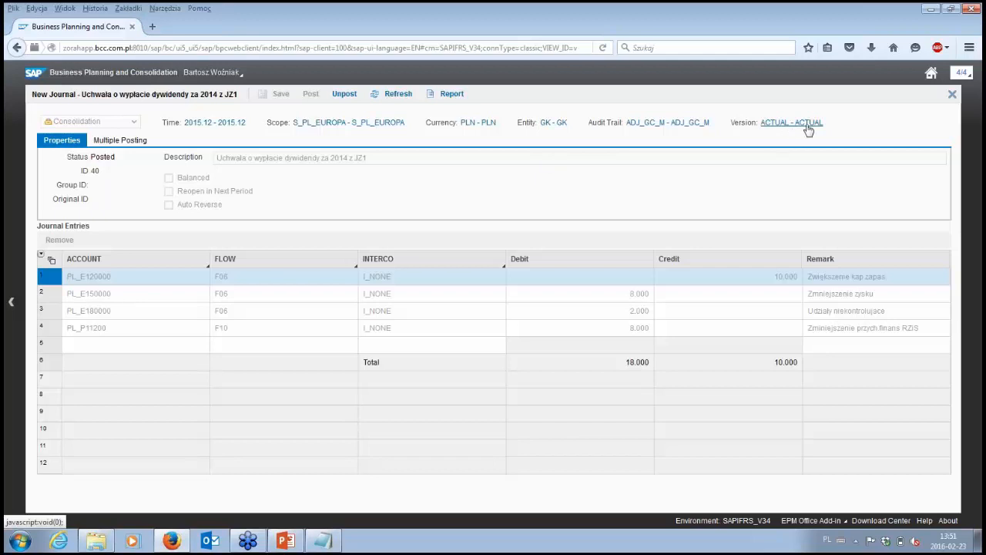
left_click(953, 95)
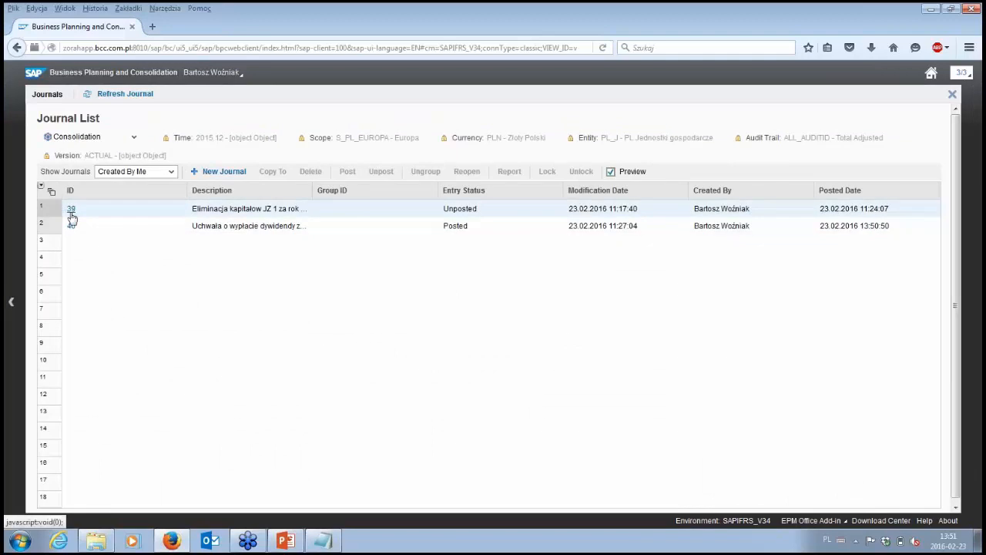
- Open journal 39, "Eliminacja kapitałow JZ 1 za rok 2014", post it and return to the journal list
left_click(71, 209)
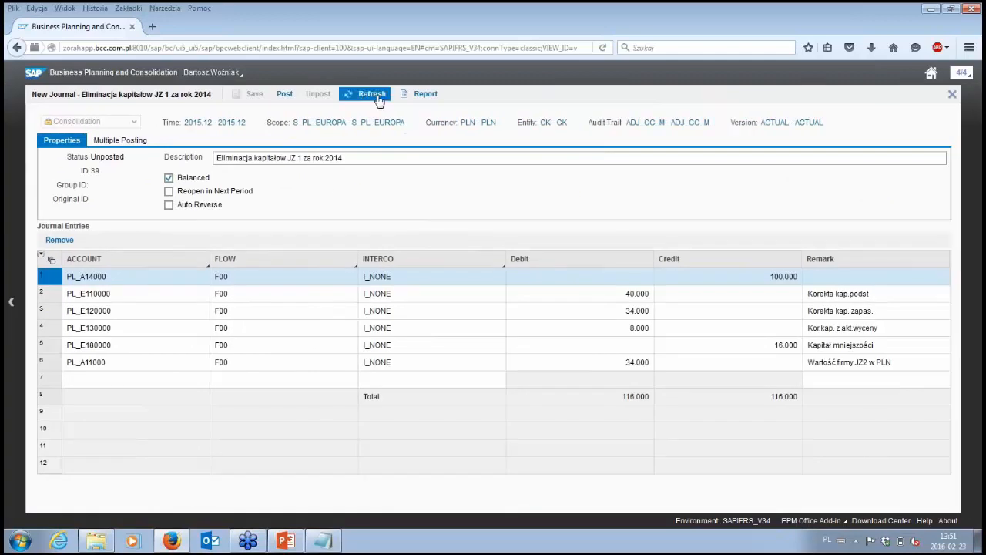
left_click(285, 95)
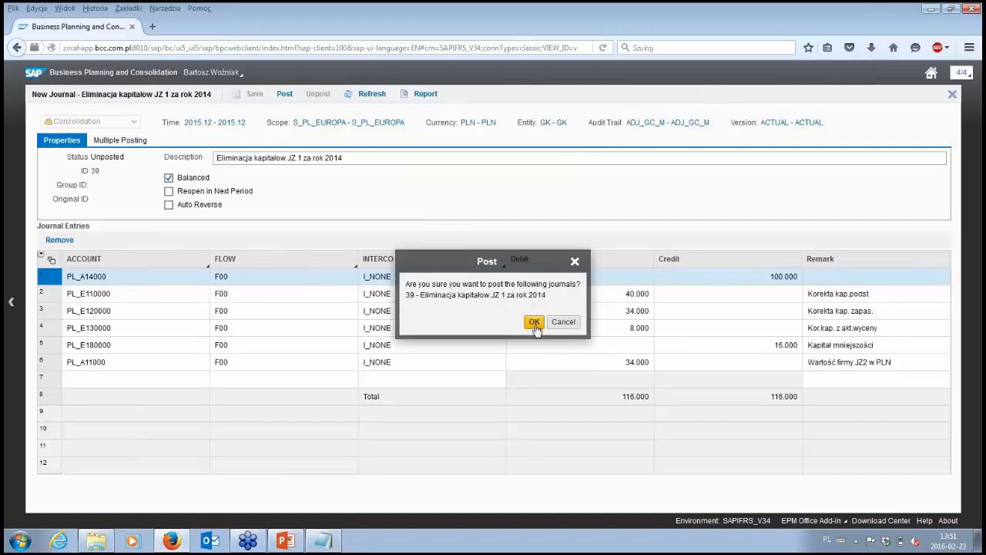
left_click(534, 320)
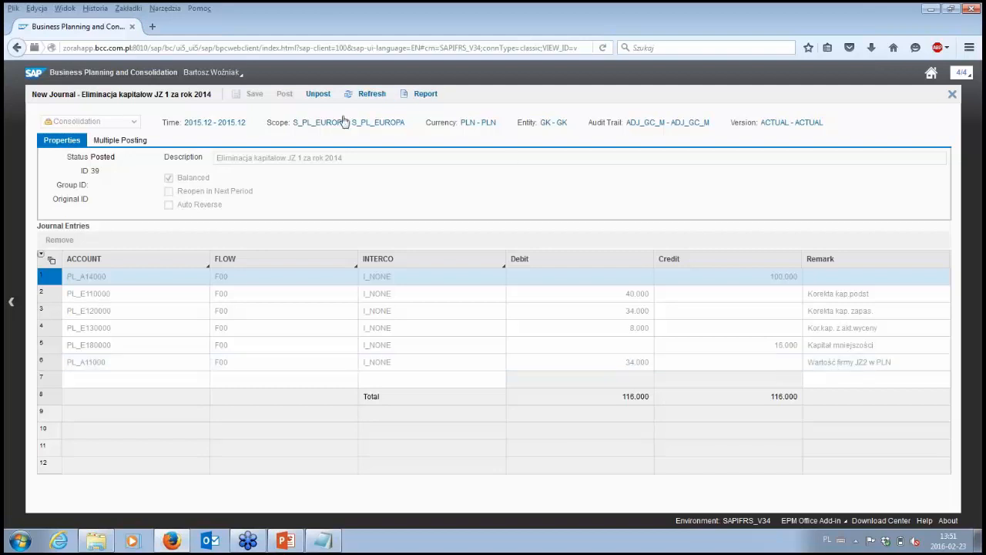
left_click(953, 94)
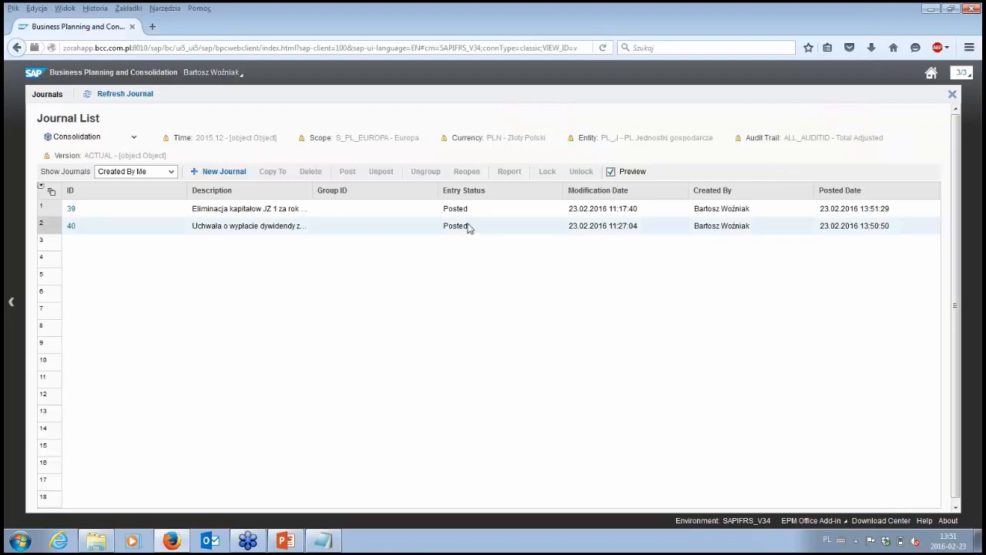
- Leave the journal list, complete the Manual postings activity without a comment and return to the activity list
left_click(954, 94)
left_click(323, 93)
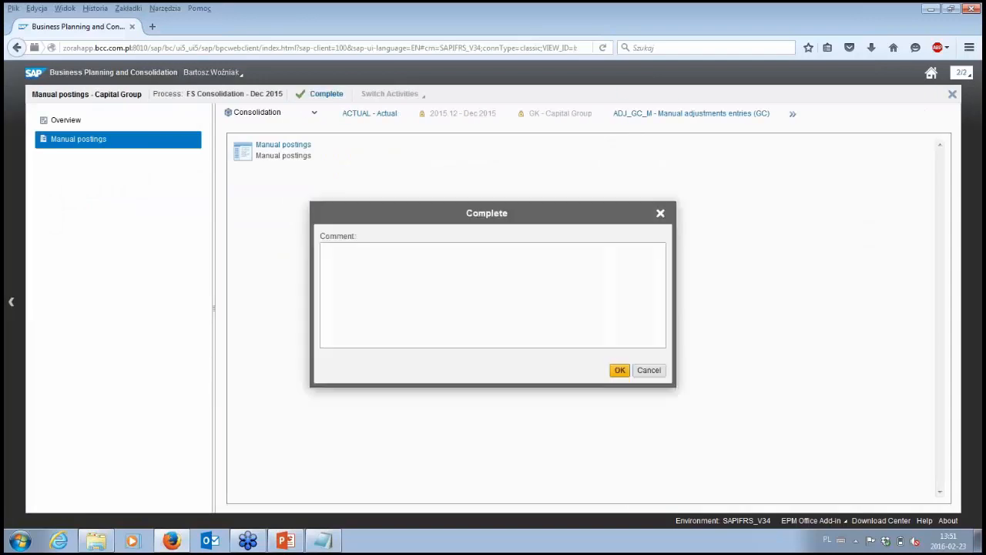
left_click(620, 370)
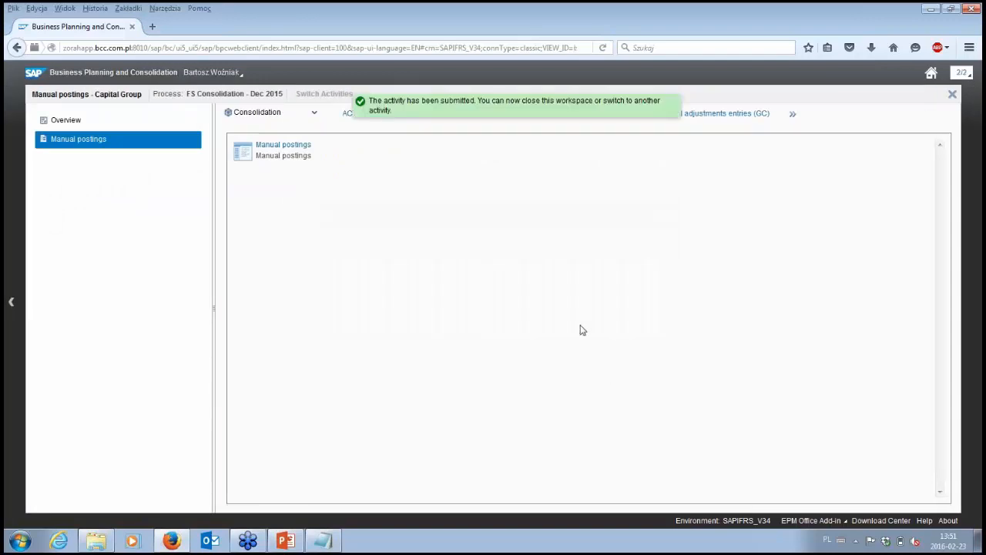
left_click(952, 94)
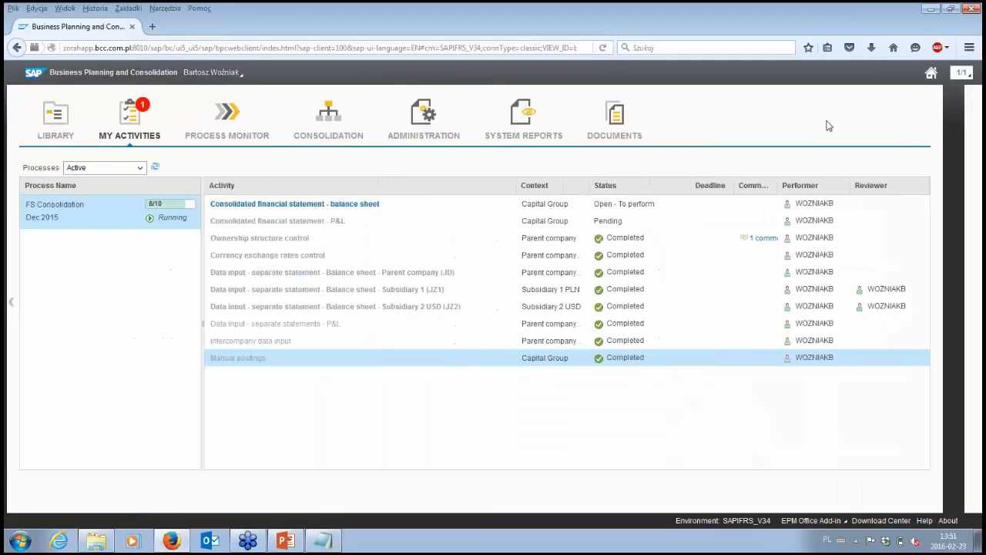
mouse_move(419, 201)
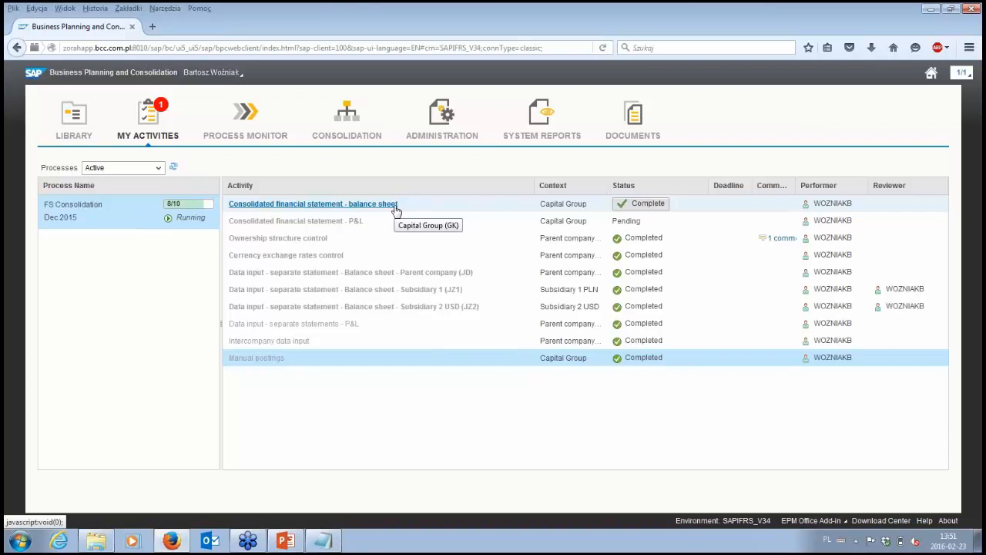
- Open the FS Consolidation Dec 2015 process in the Process Monitor, show only Not Completed activities and widen the Activity column
left_click(254, 124)
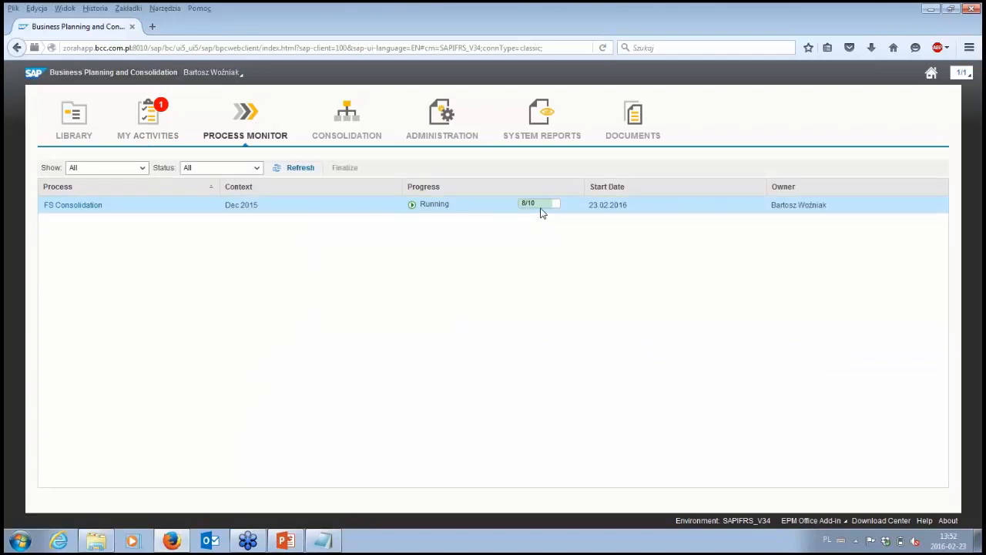
left_click(97, 210)
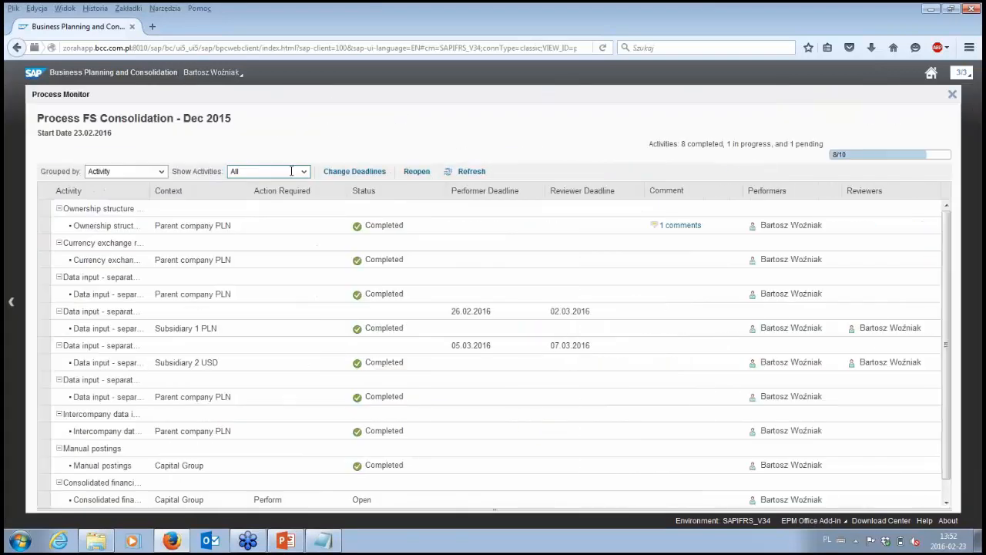
left_click(305, 172)
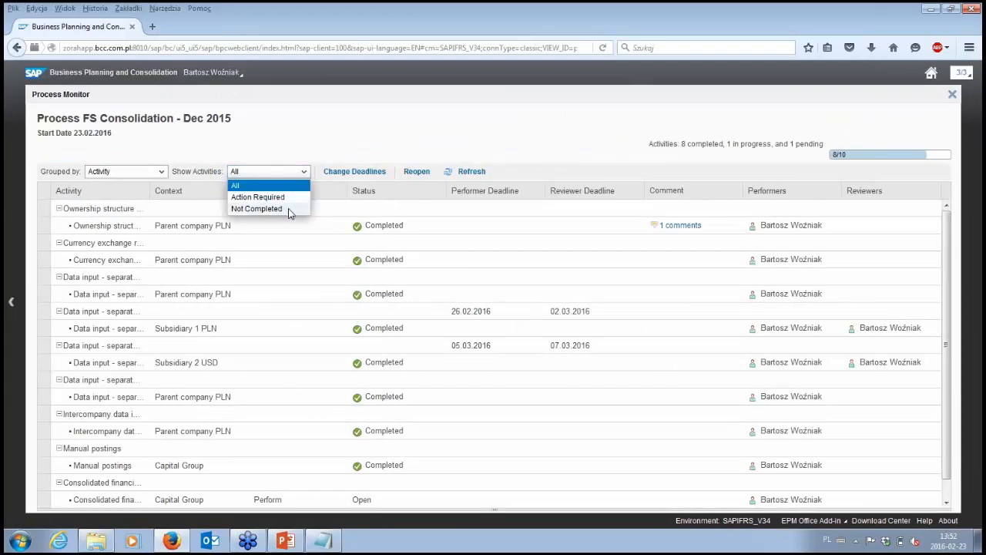
left_click(286, 209)
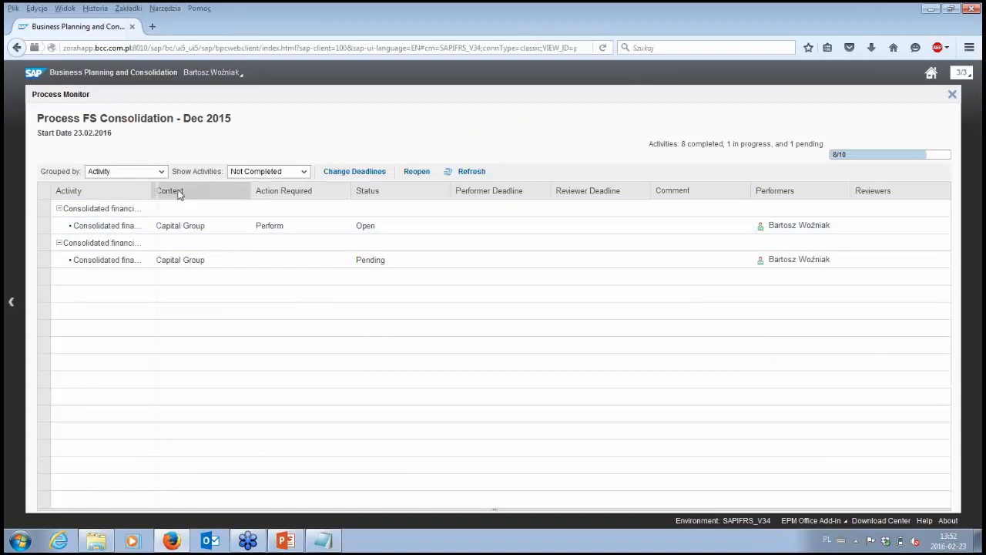
left_click_drag(151, 191, 235, 193)
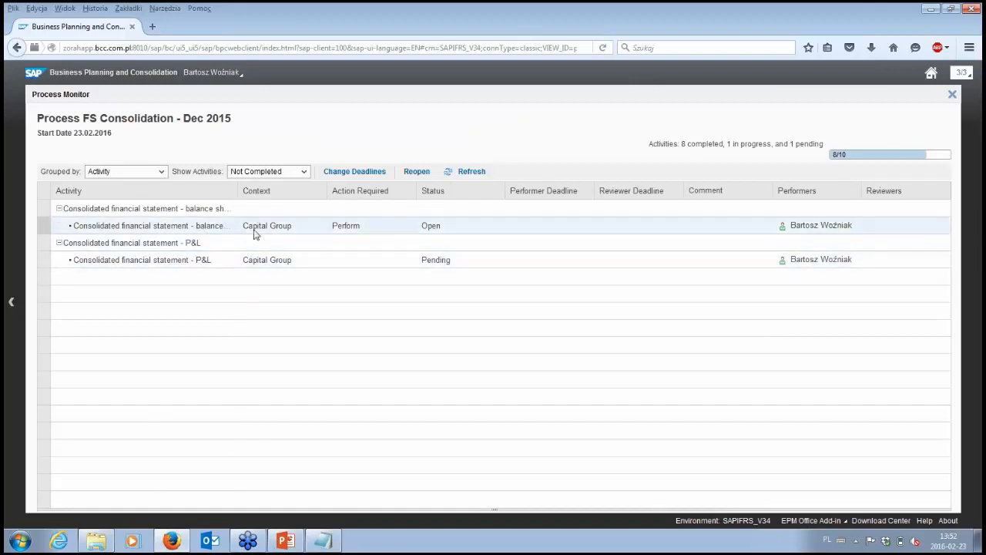
- Filter the process activities by Action Required, then close the process details and return to the process list
left_click(306, 174)
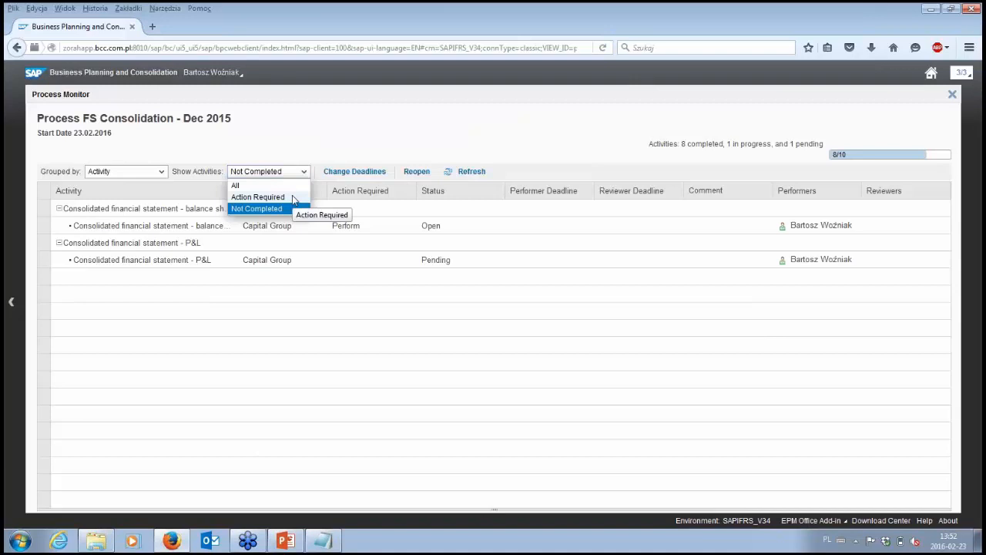
left_click(293, 198)
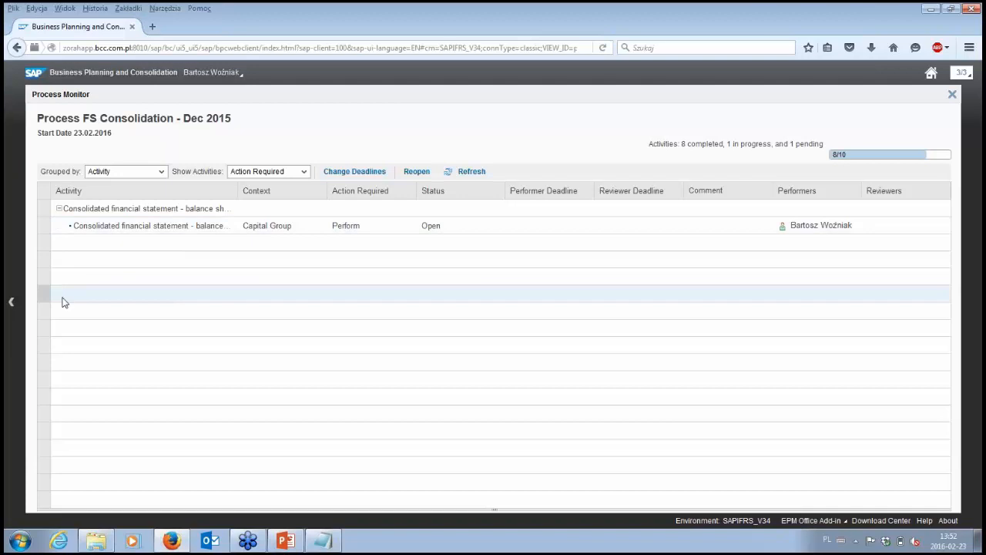
left_click(953, 95)
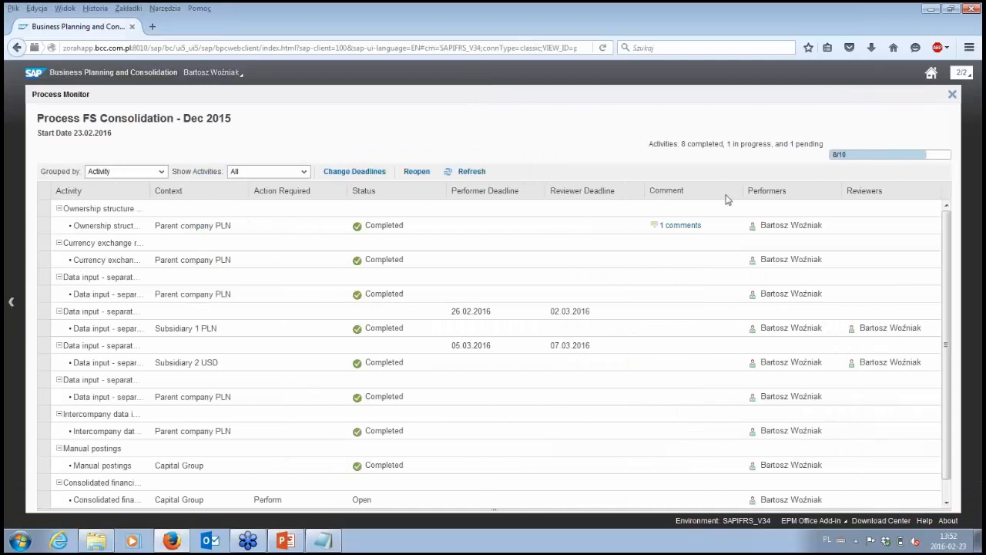
left_click(953, 94)
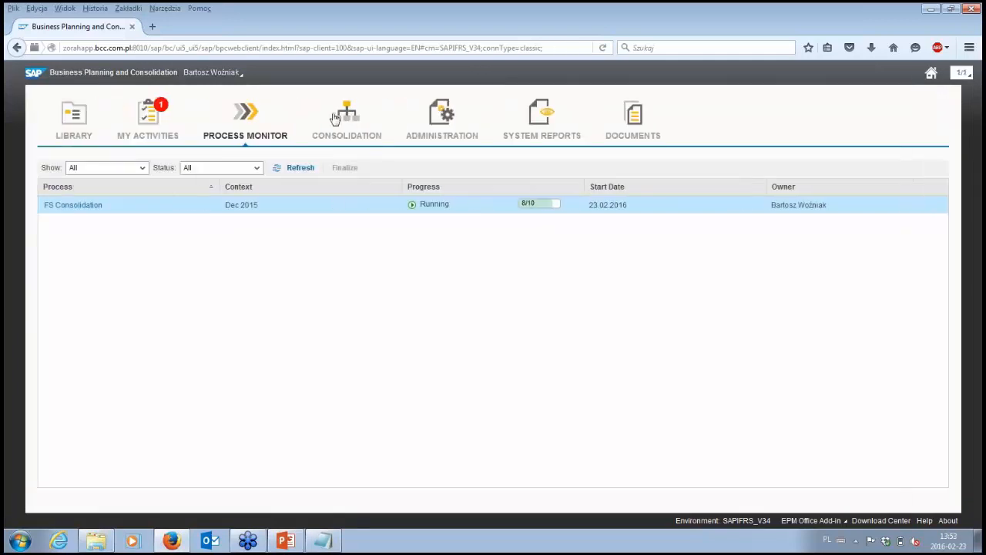
- Open the Consolidation Monitor and review the control, work, currency translation and consolidation statuses for S_PL_EUROPA
left_click(339, 117)
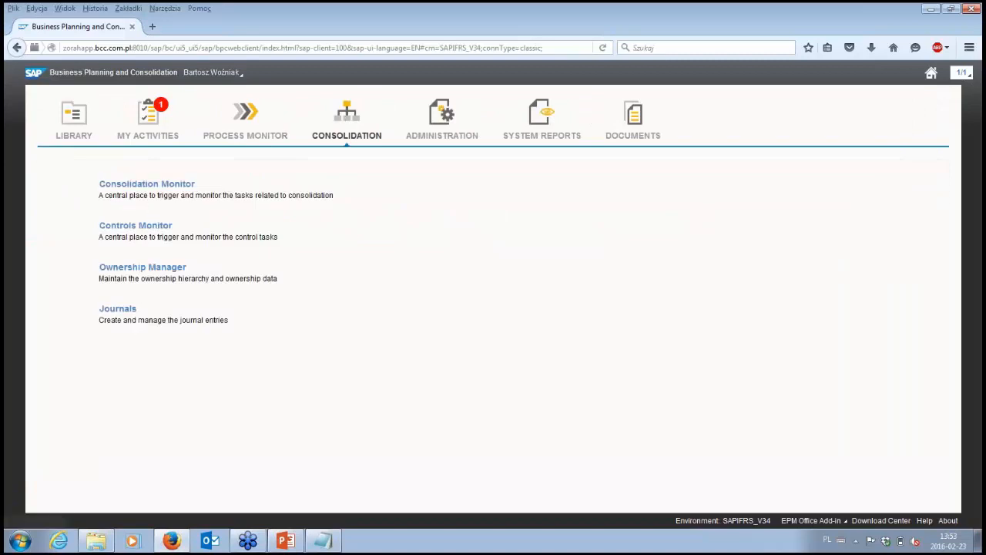
left_click(162, 186)
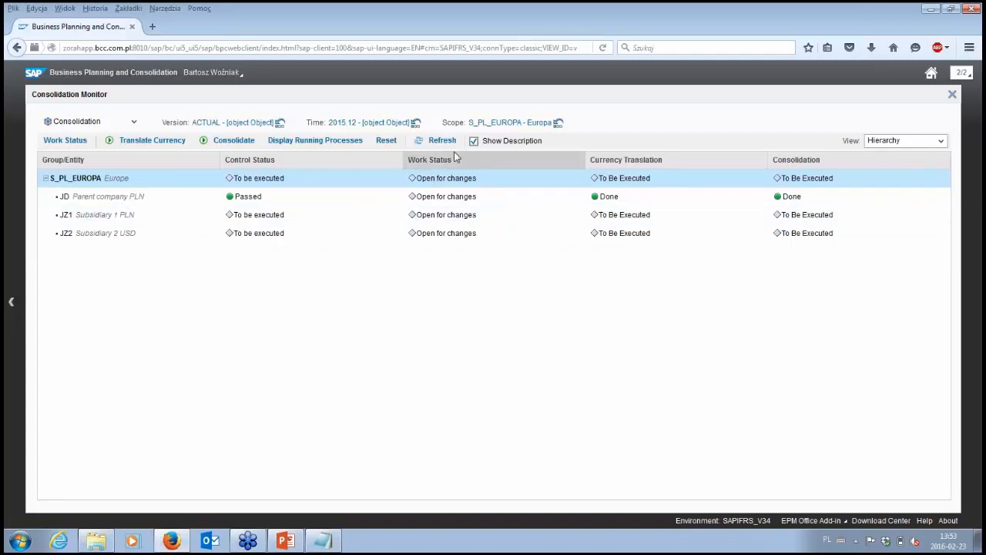
left_click(417, 148)
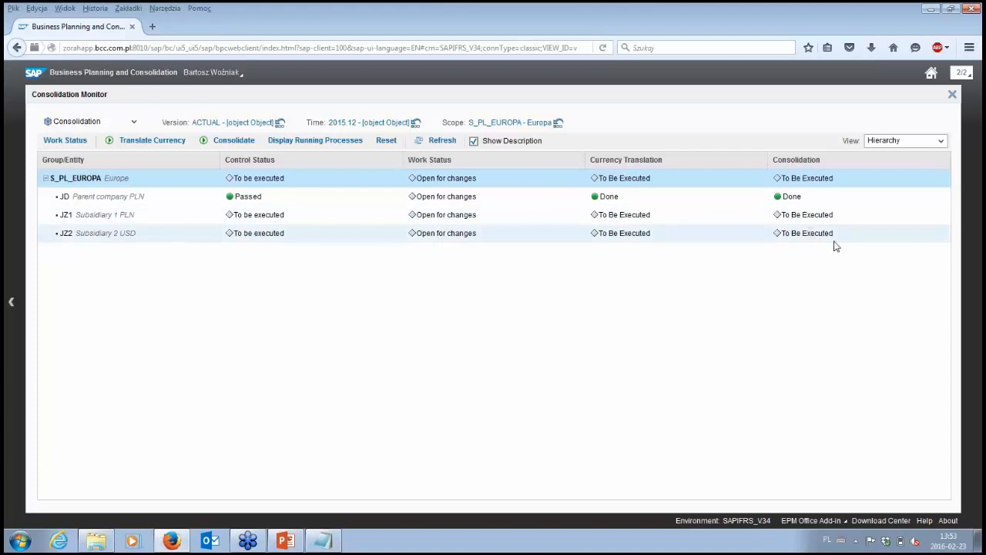
- Switch to the Controls Monitor and run the controls for scope S_PL_EUROPA and time 2015.12
left_click(7, 307)
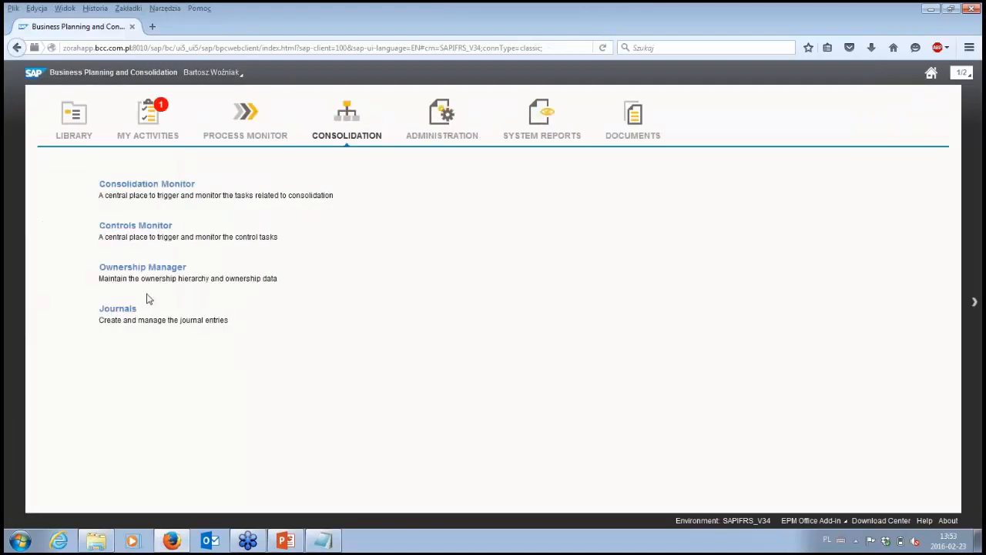
left_click(167, 228)
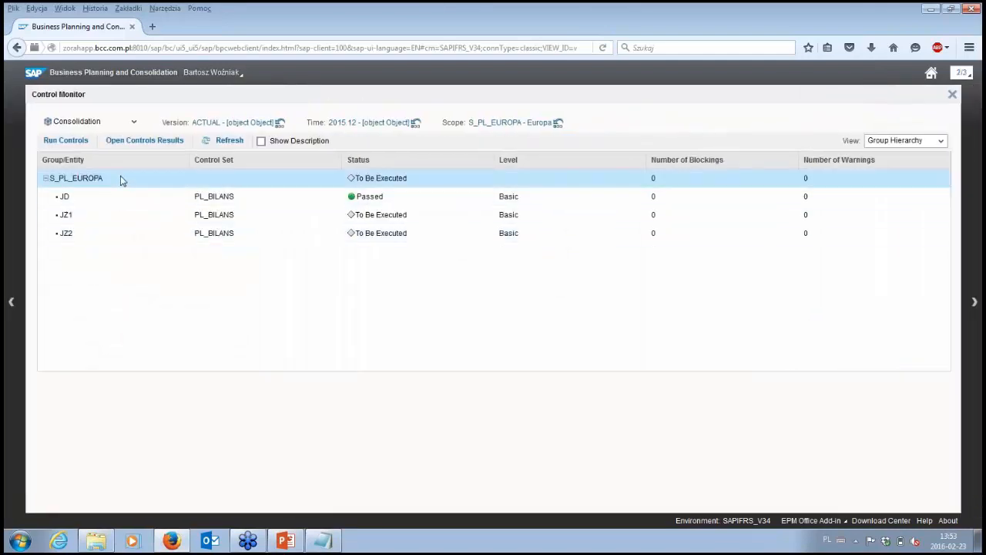
left_click(121, 180)
left_click(70, 141)
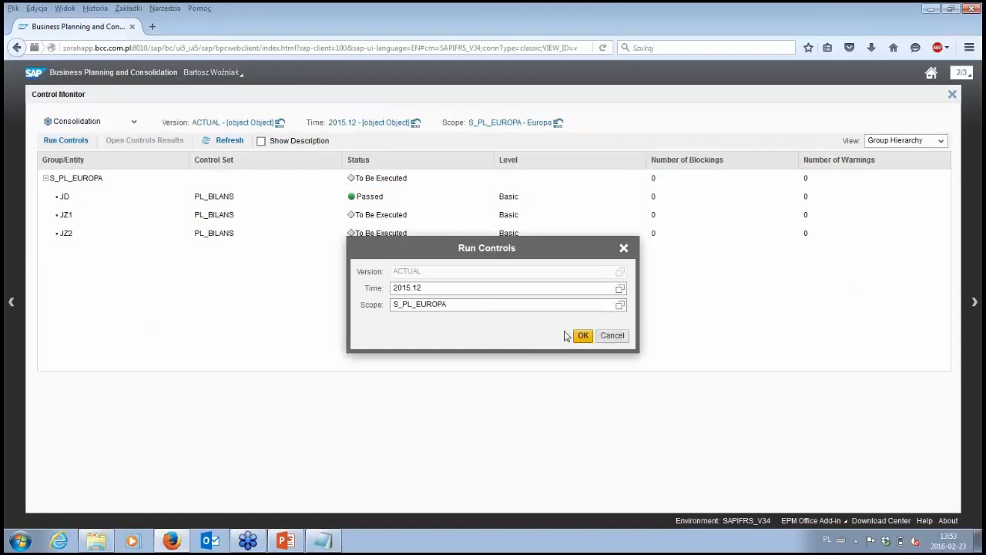
left_click(585, 341)
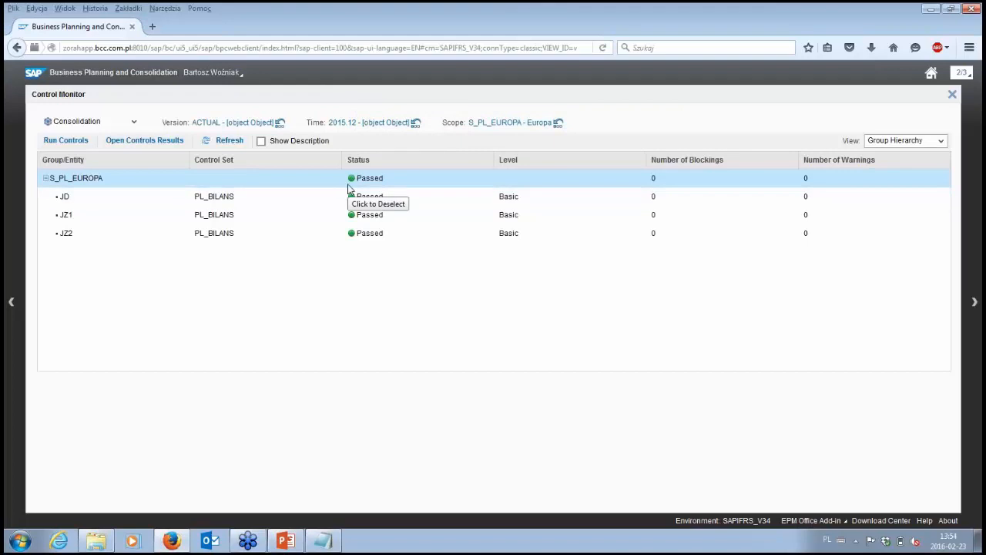
- Open the controls results, show All of them, widen the Description and Equation columns to review them, and return to the control list
left_click(158, 144)
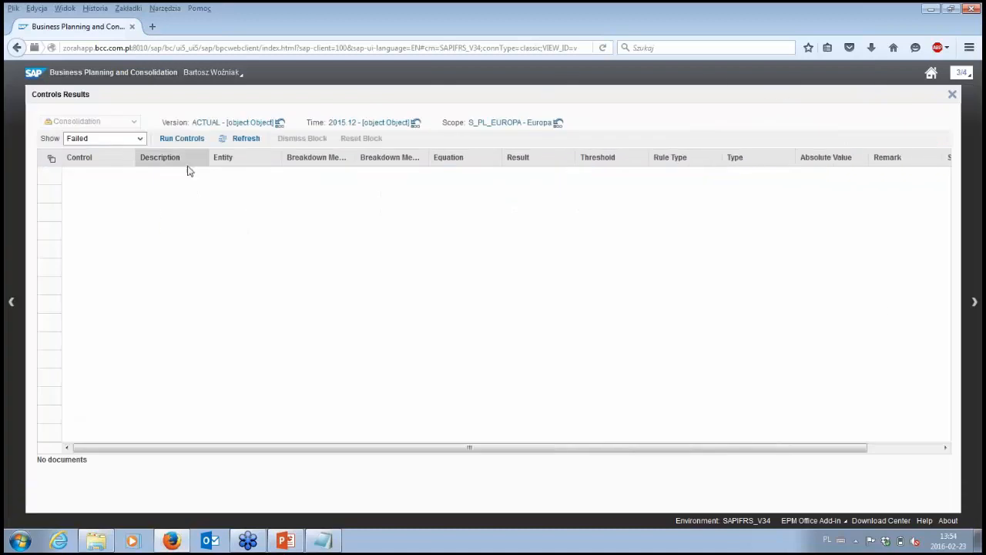
left_click(126, 138)
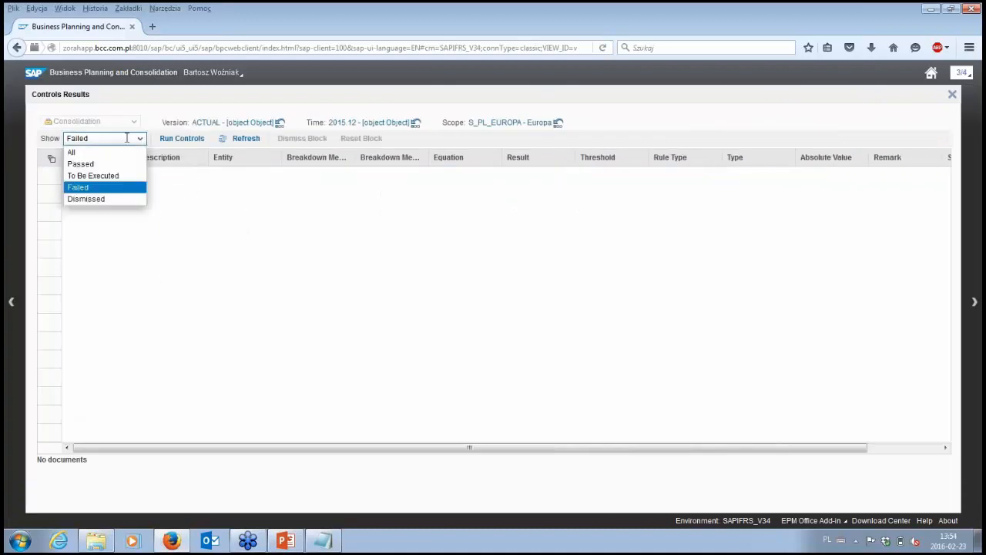
left_click(115, 152)
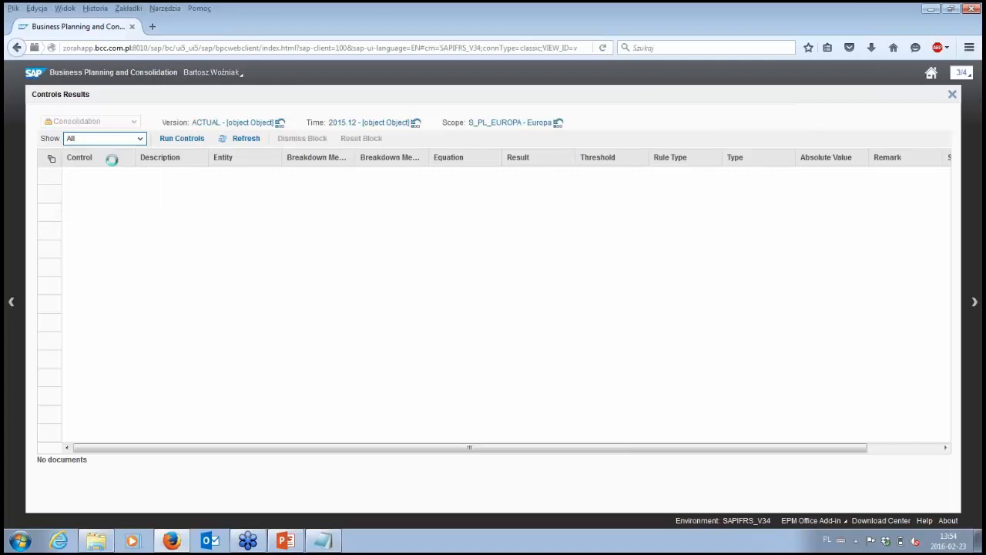
left_click(323, 178)
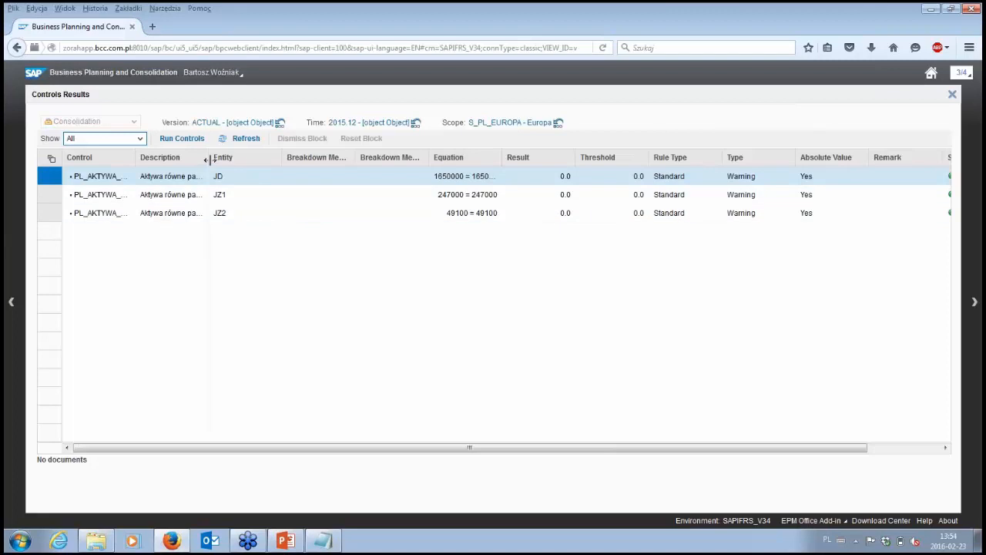
left_click_drag(209, 160, 282, 159)
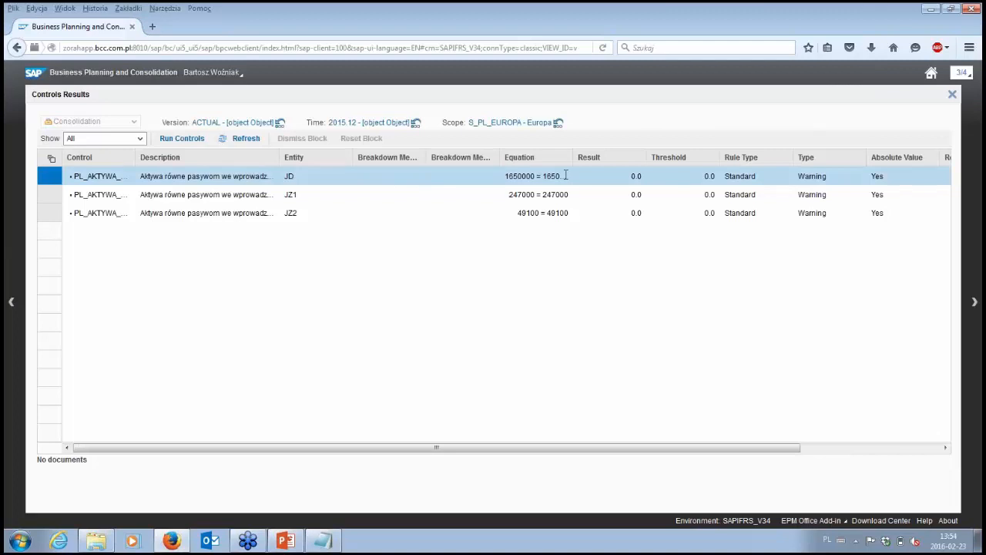
left_click_drag(574, 156, 623, 158)
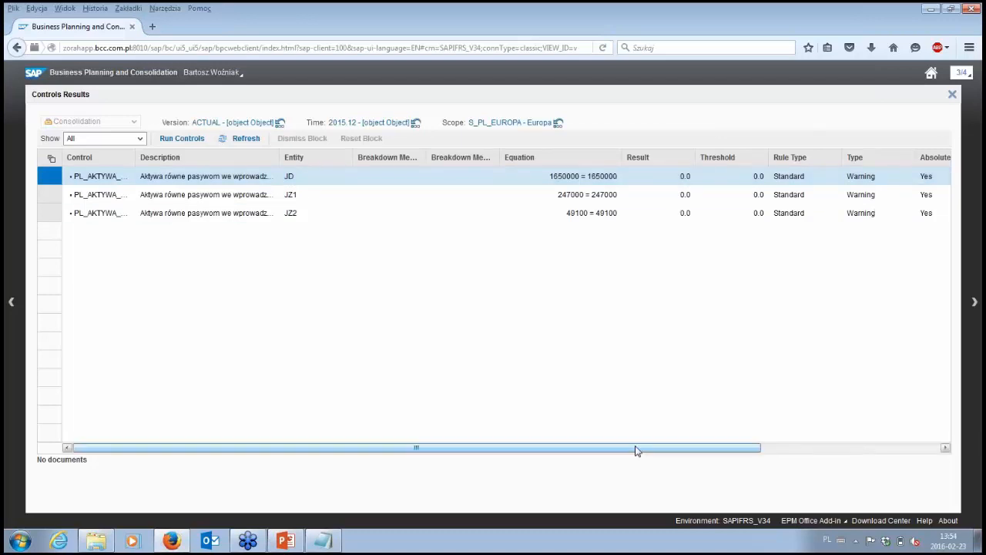
left_click_drag(636, 451, 725, 414)
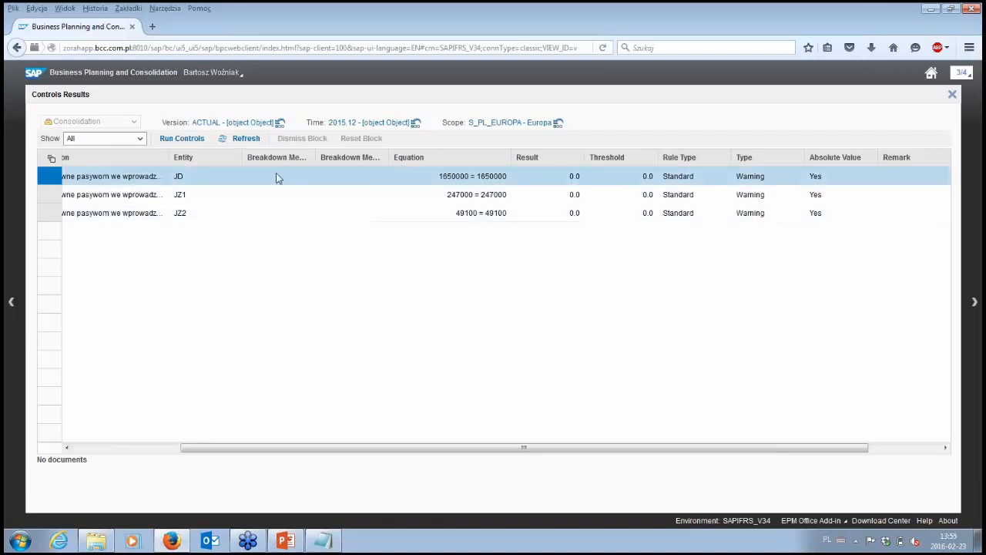
left_click(13, 302)
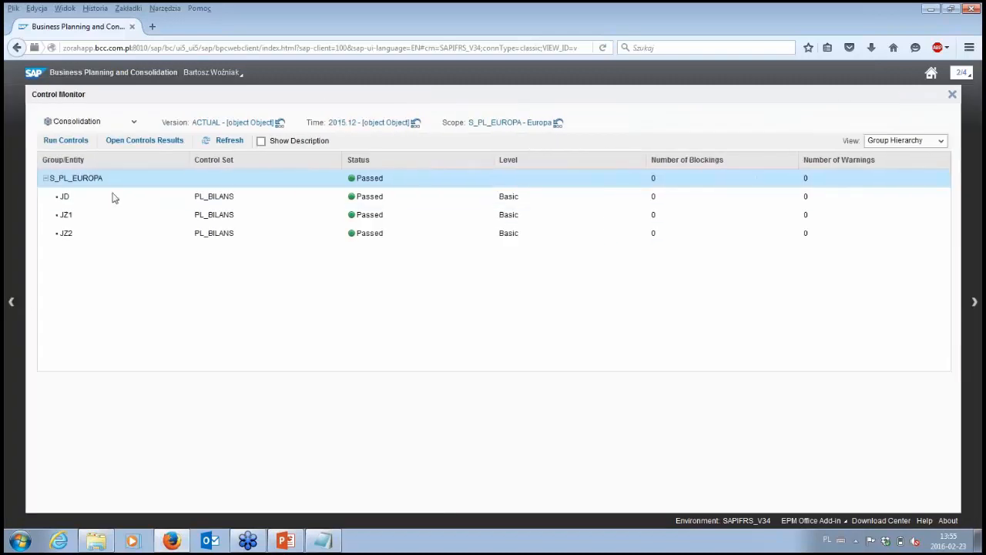
- Return to the Consolidation Monitor and change the work status of S_PL_EUROPA for 2015.12, ACTUAL, to Approved
left_click(11, 303)
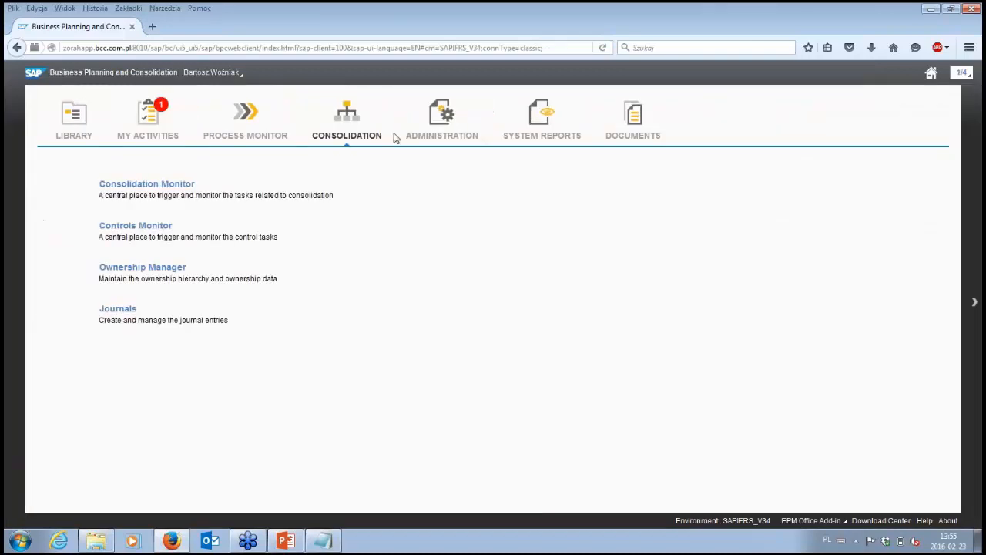
left_click(151, 185)
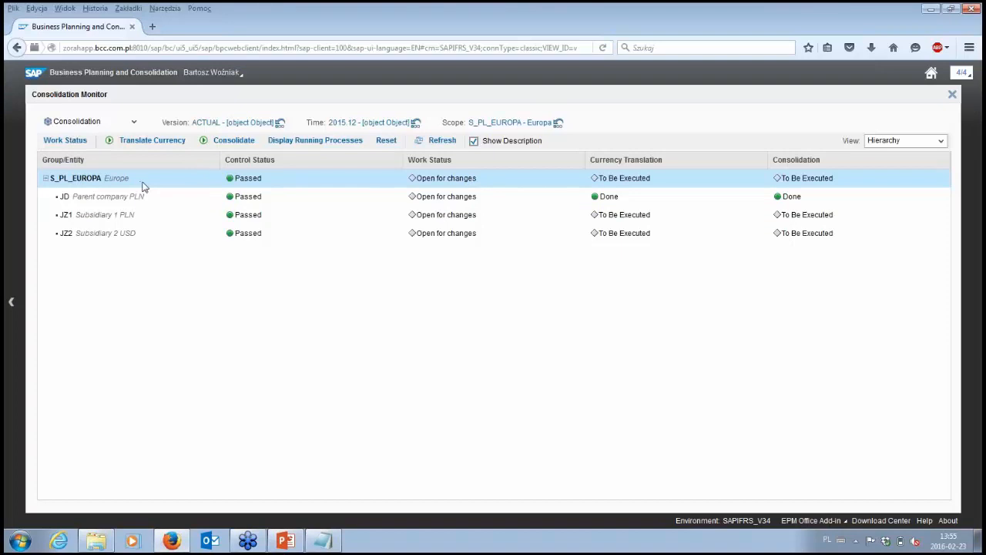
left_click(68, 143)
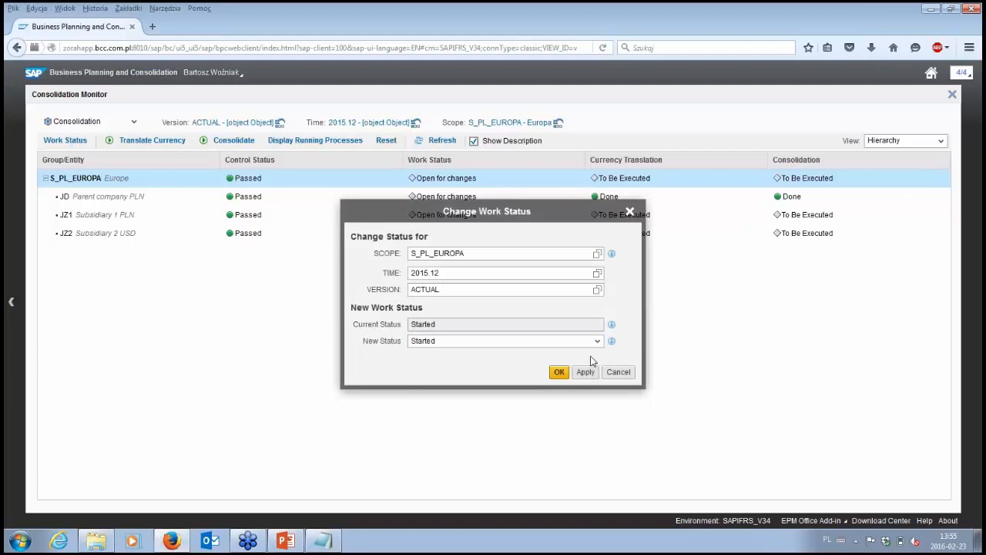
left_click(591, 342)
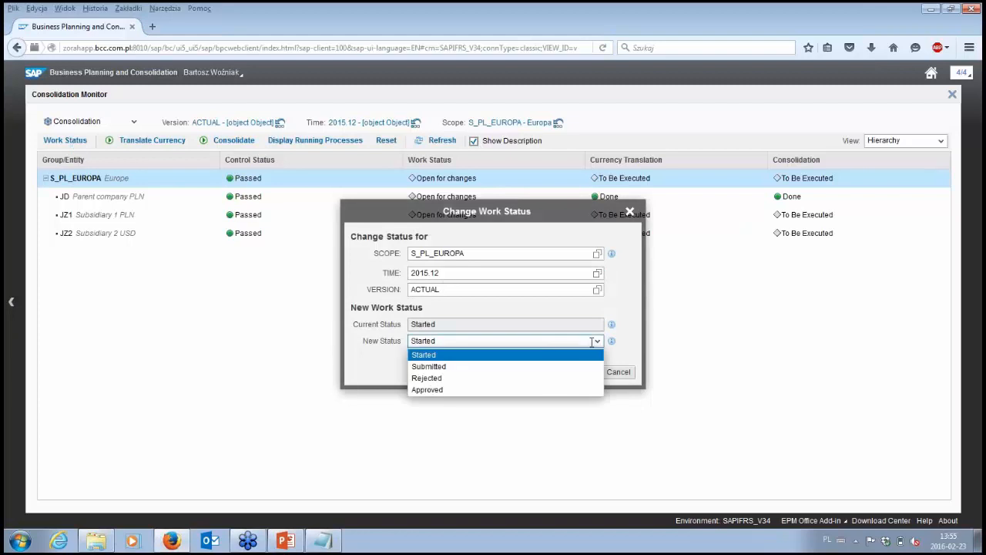
left_click(550, 390)
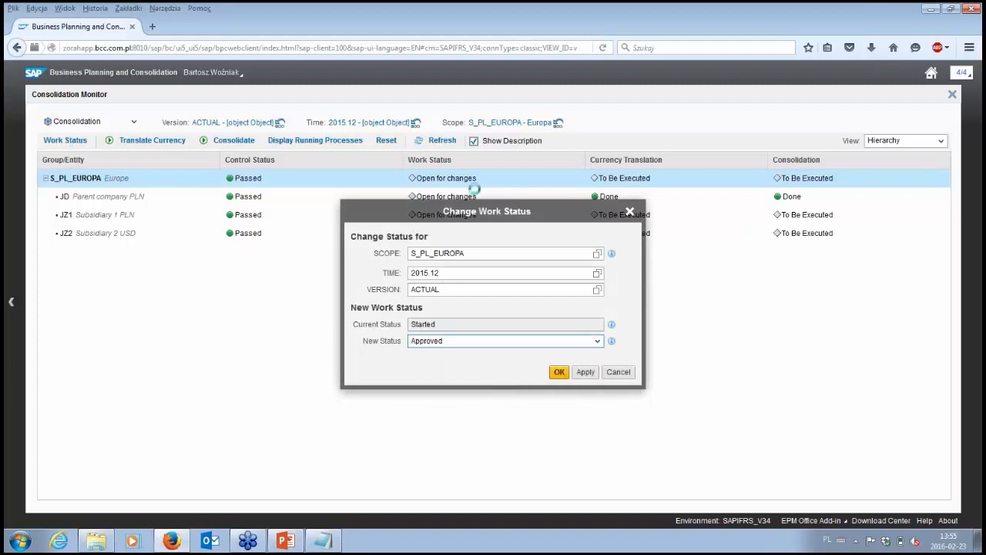
left_click(560, 372)
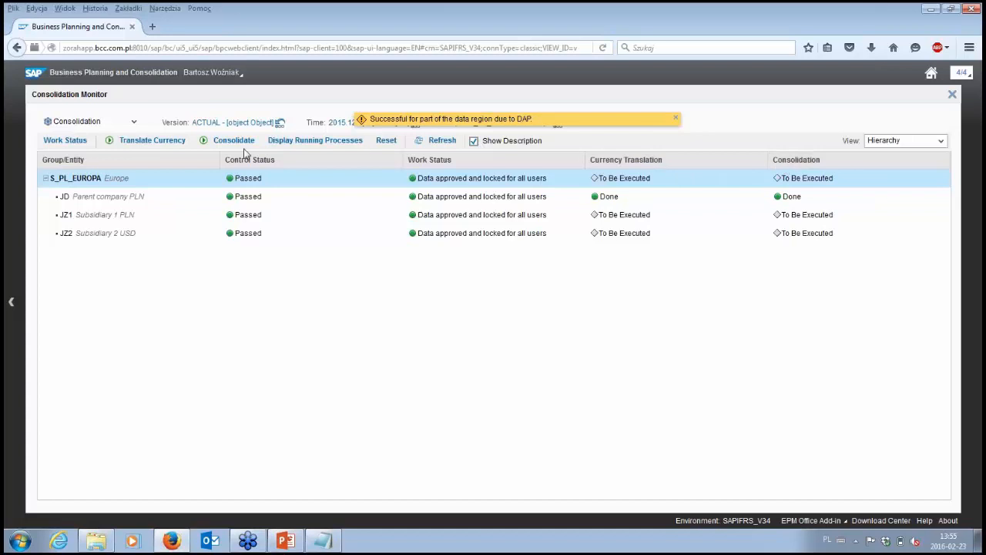
- Run a Full Consolidation for S_PL_EUROPA, 2015.12, ACTUAL, without post logic scripts, close the running processes list and adjust the status column widths
left_click(176, 140)
left_click(234, 141)
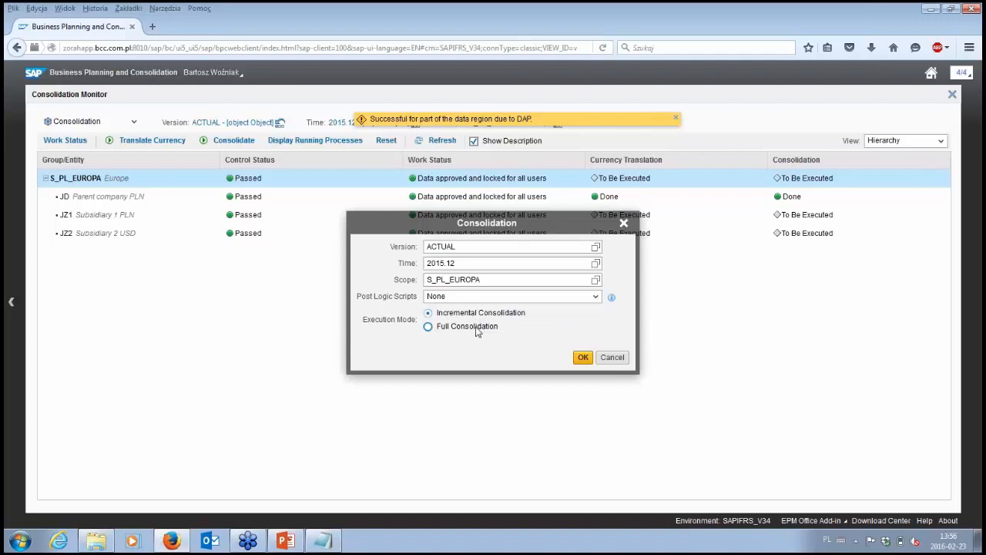
left_click(483, 325)
left_click_drag(495, 238, 523, 298)
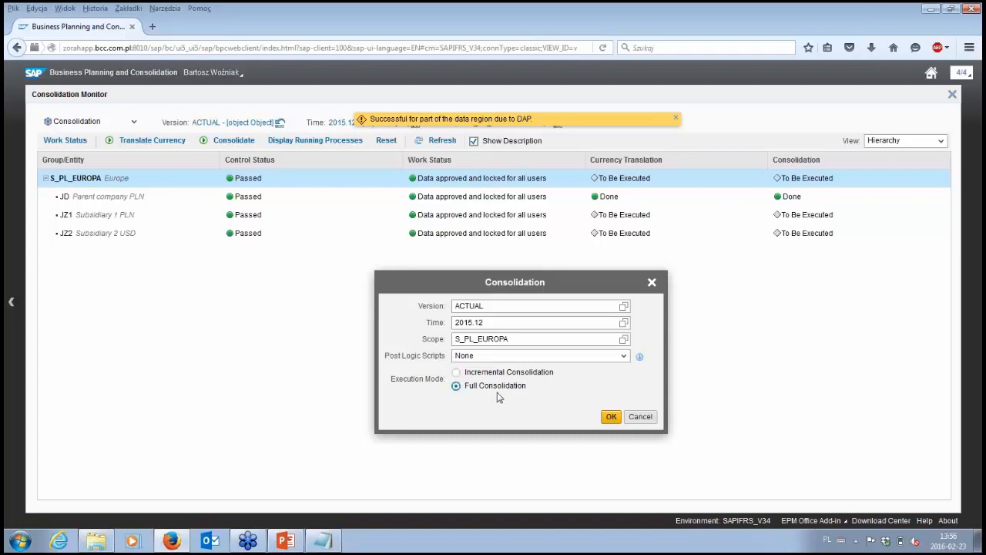
left_click(611, 418)
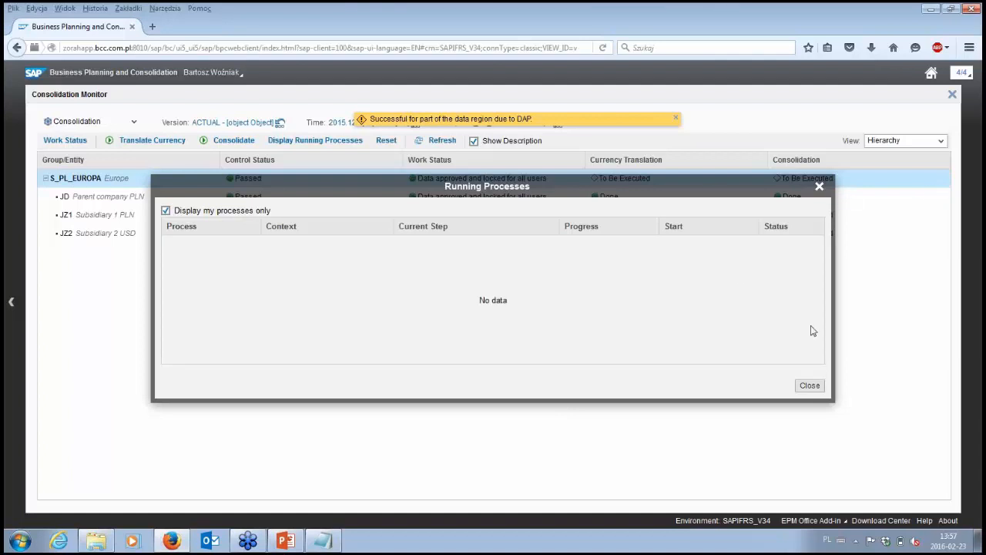
left_click(810, 386)
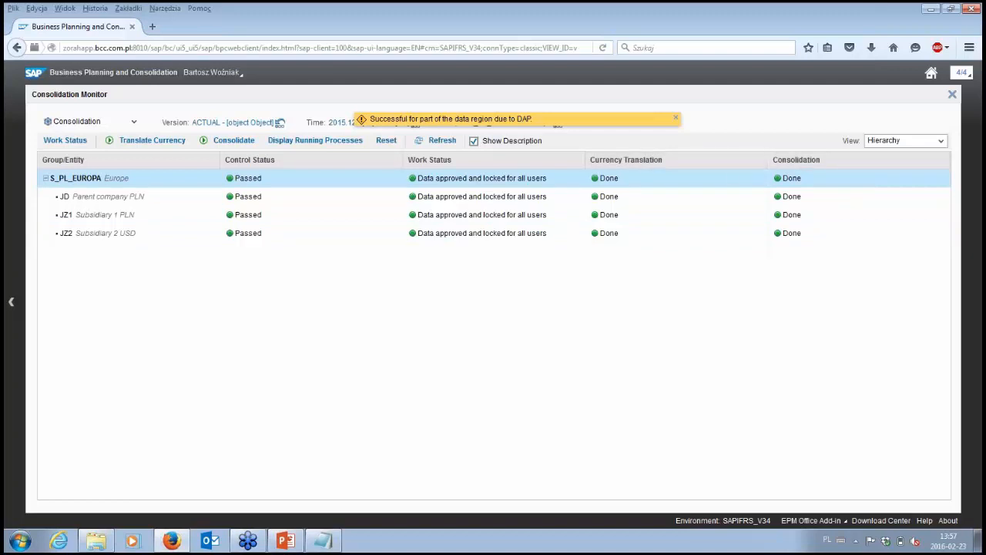
left_click_drag(767, 160, 705, 162)
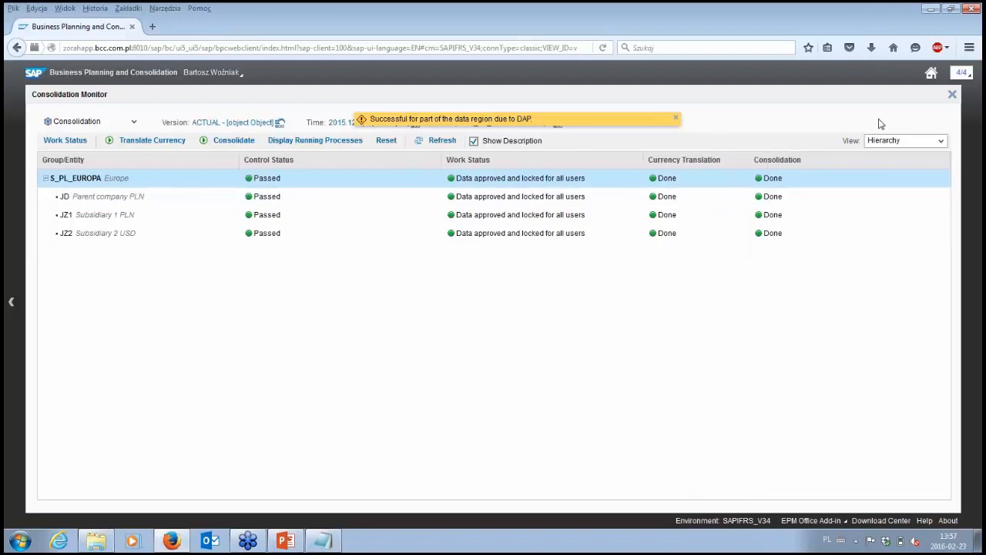
- Leave the Consolidation Monitor and open the simple consolidated balance sheet report from the Consolidated financial statement - balance sheet activity
left_click(953, 95)
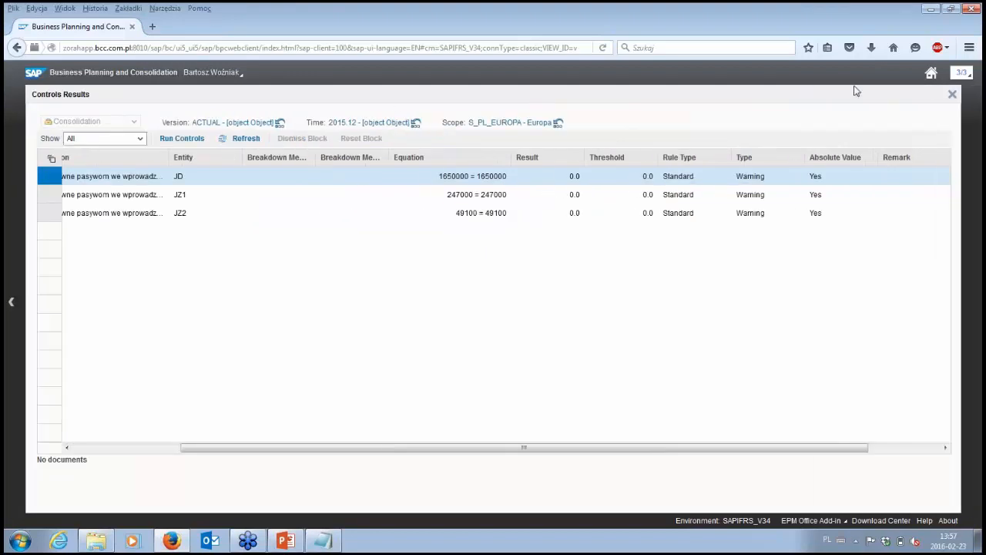
left_click(925, 76)
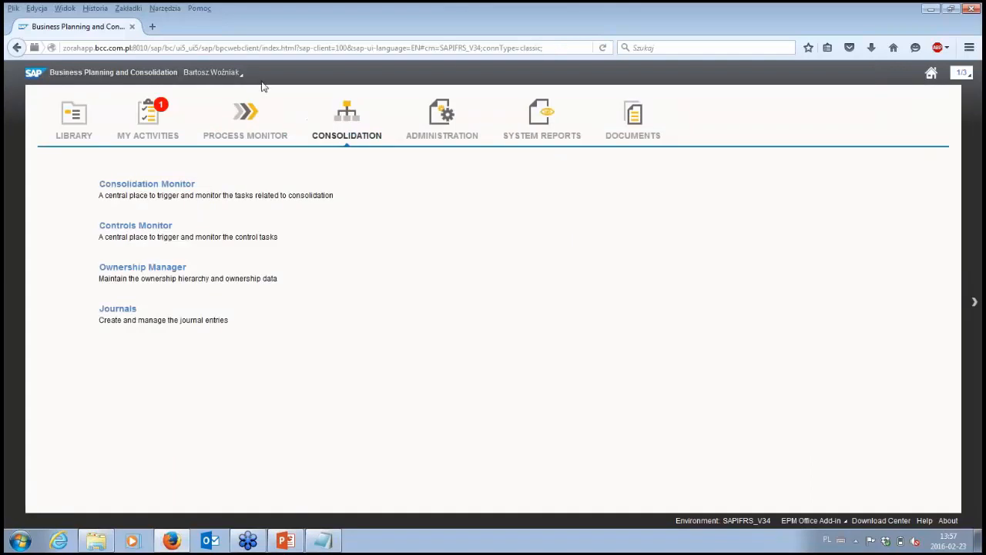
left_click(144, 120)
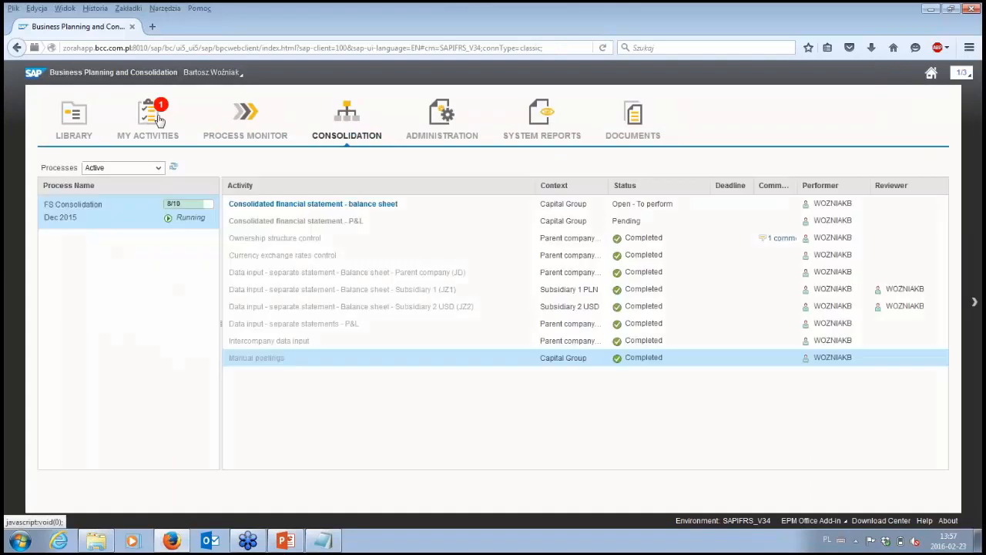
left_click(293, 204)
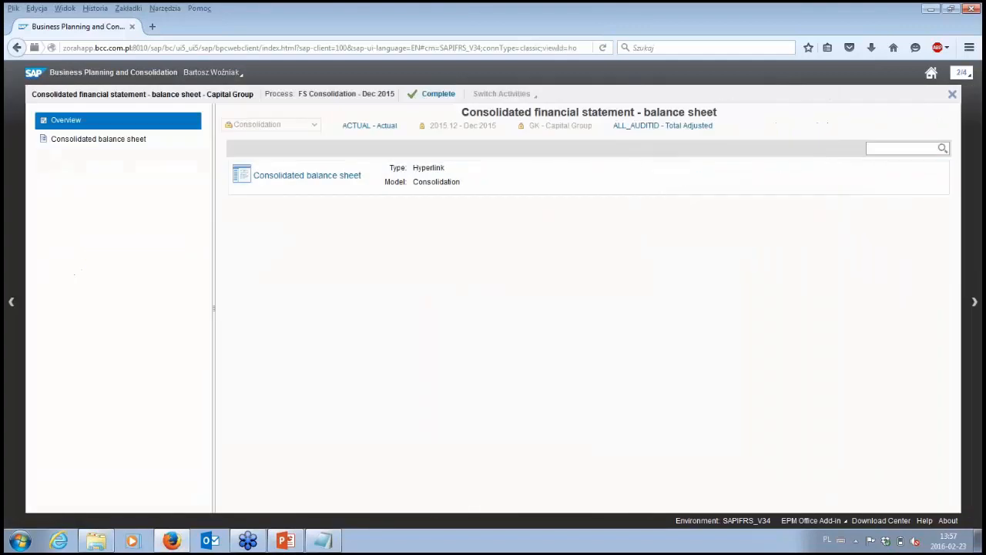
left_click(292, 180)
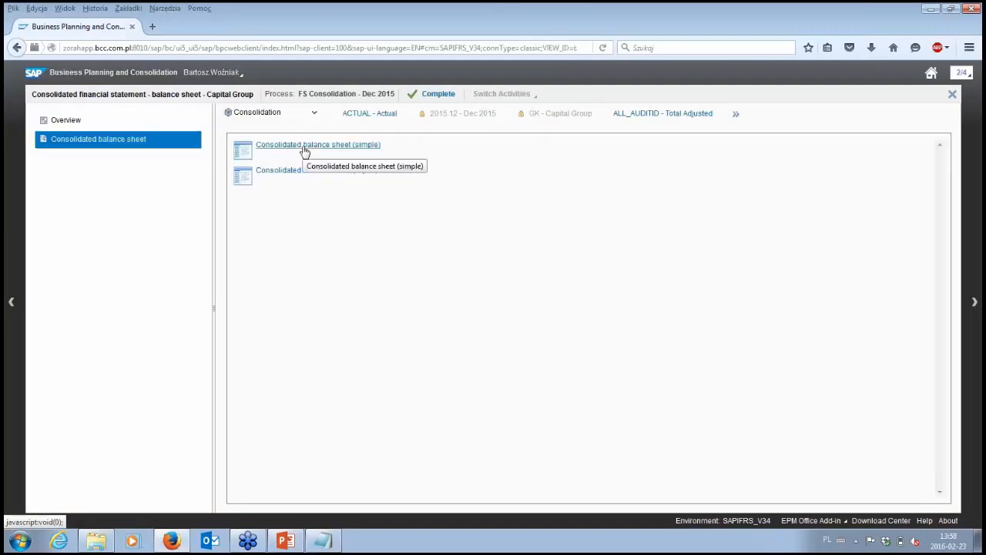
left_click(305, 153)
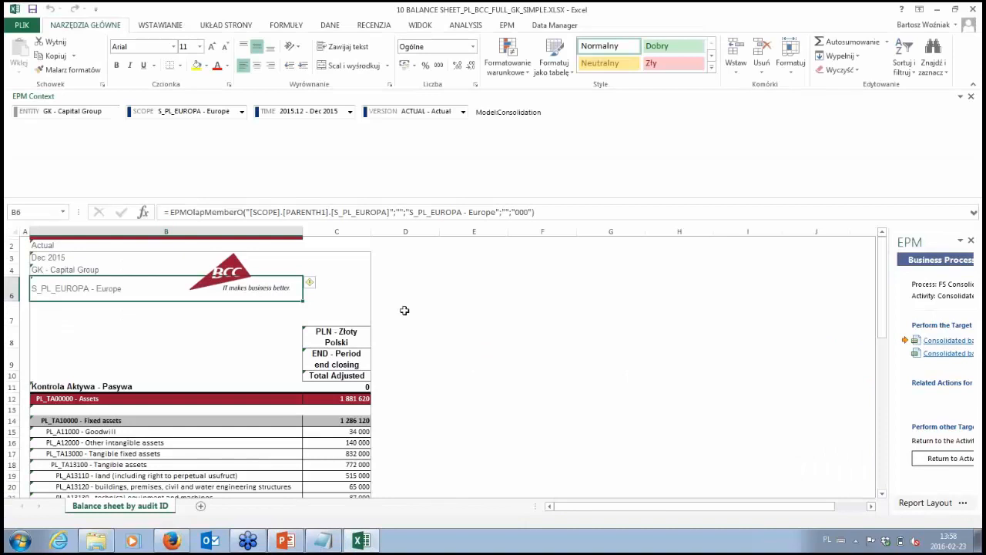
- Examine the balance sheet report's entity, scope, currency and flow headers and the Kontrola Aktywa - Pasywa check value
left_click(90, 270)
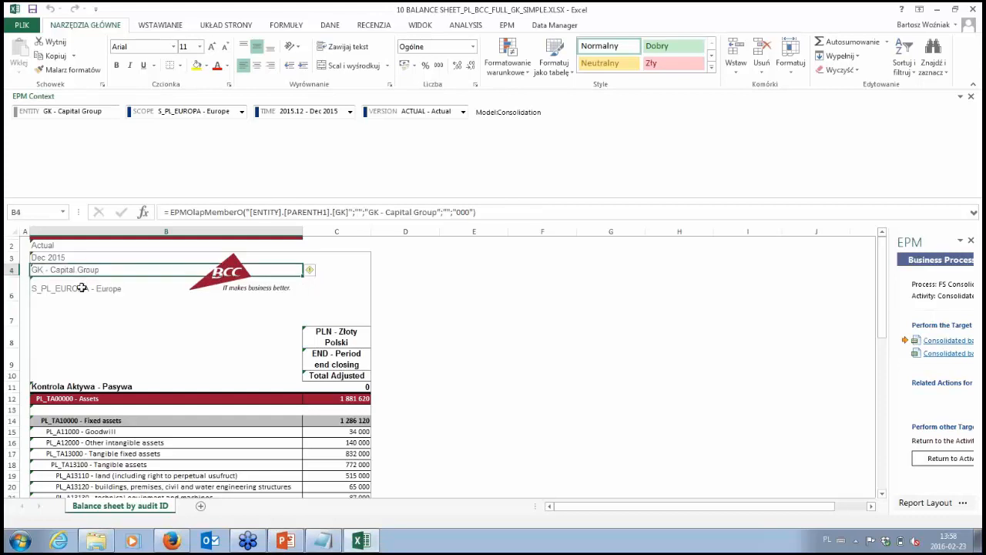
left_click(82, 288)
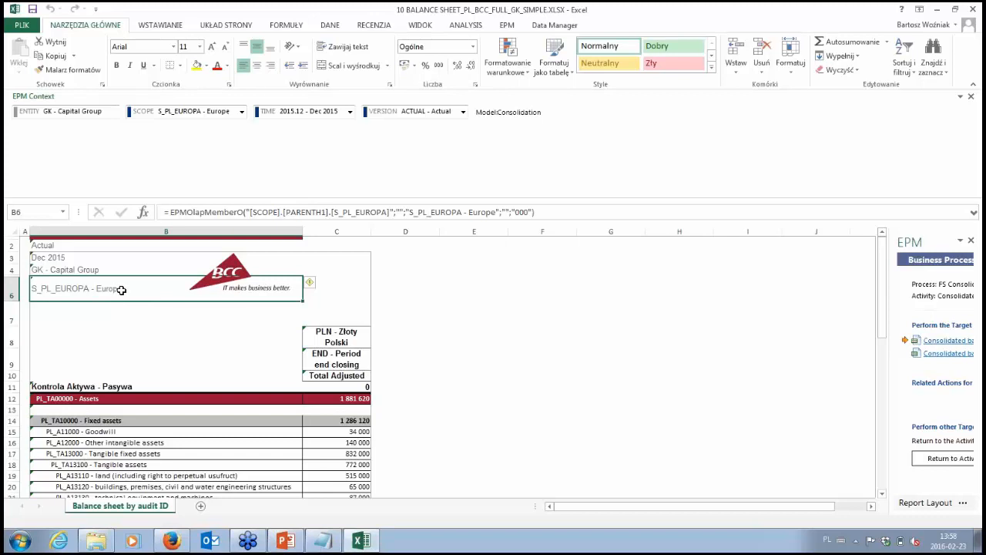
left_click(337, 336)
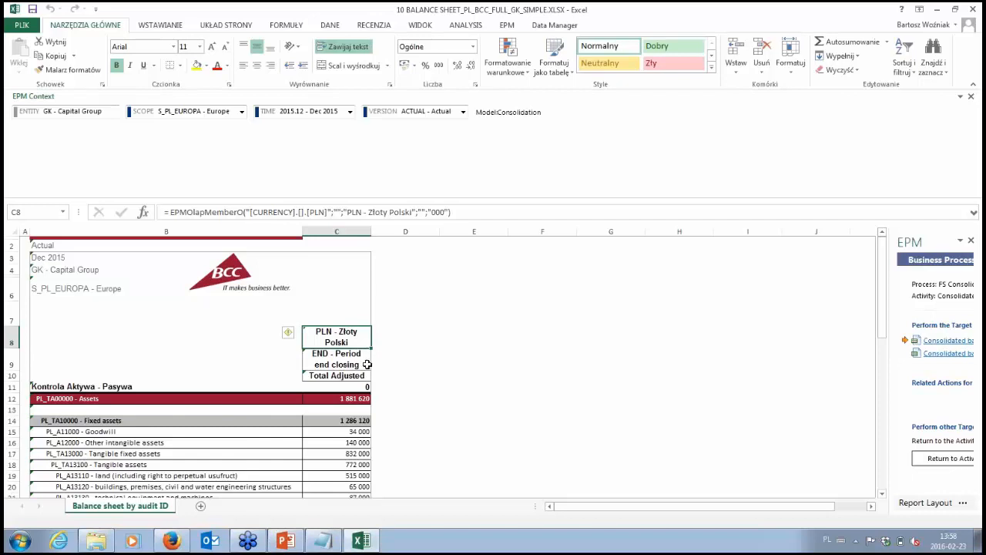
scroll(368, 365, "down", 1)
left_click(359, 336)
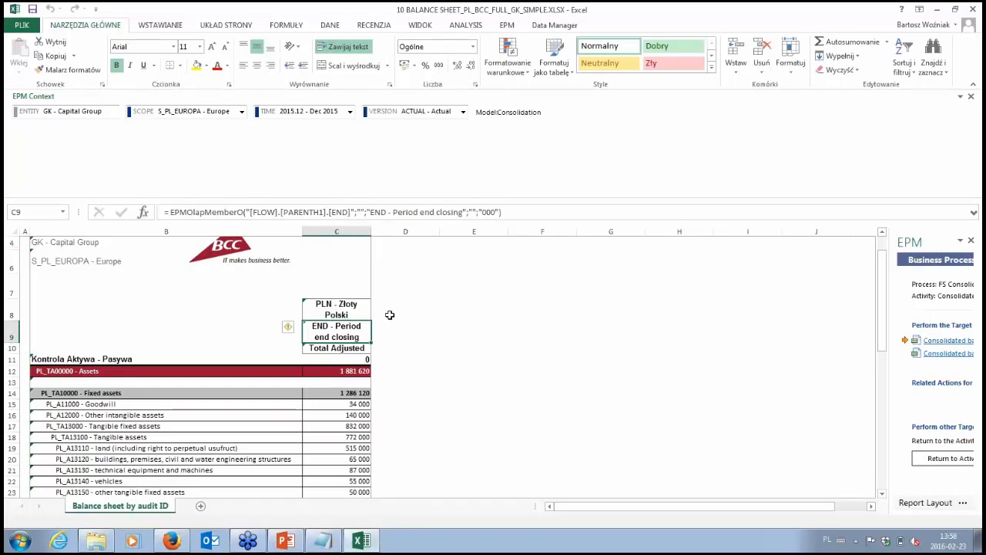
scroll(389, 309, "down", 3)
scroll(385, 307, "up", 2)
left_click(361, 321)
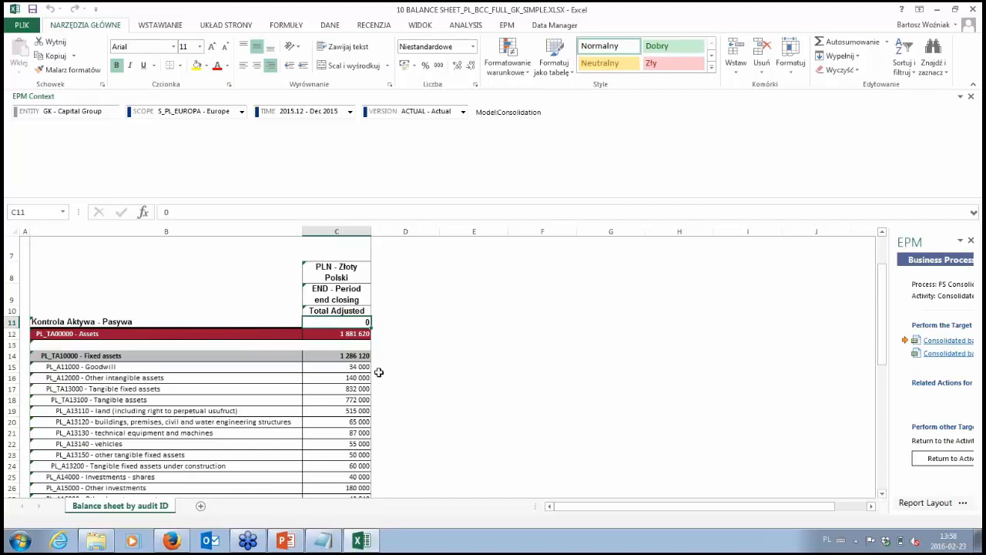
- Review the consolidated assets, equity and liabilities through the end of the balance sheet, including the non-controlling interest amount
scroll(408, 304, "down", 1)
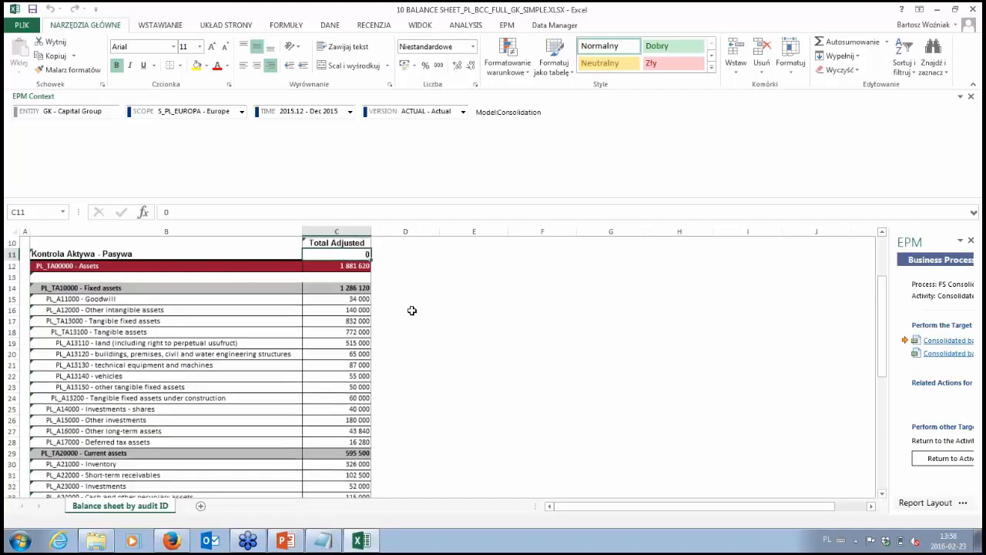
scroll(412, 311, "down", 1)
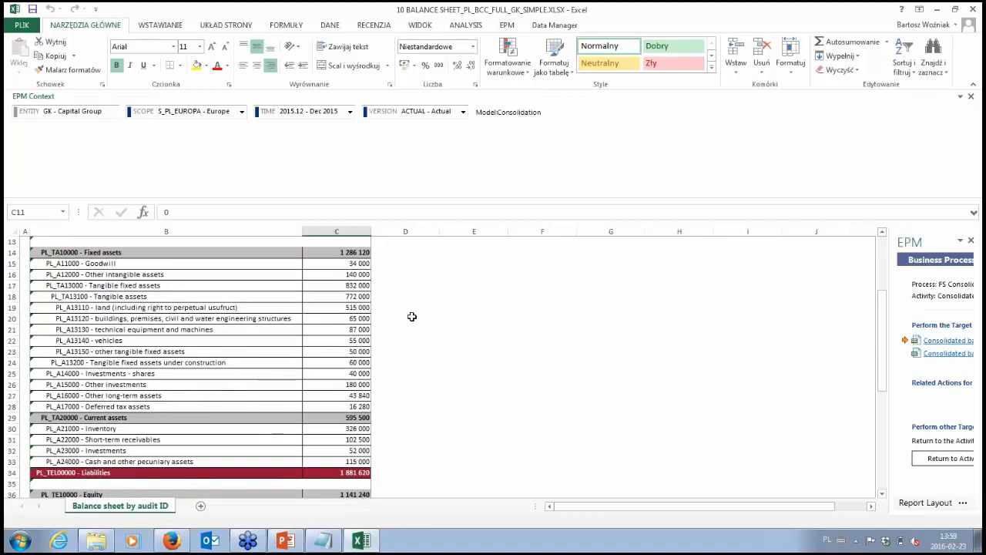
scroll(412, 316, "down", 2)
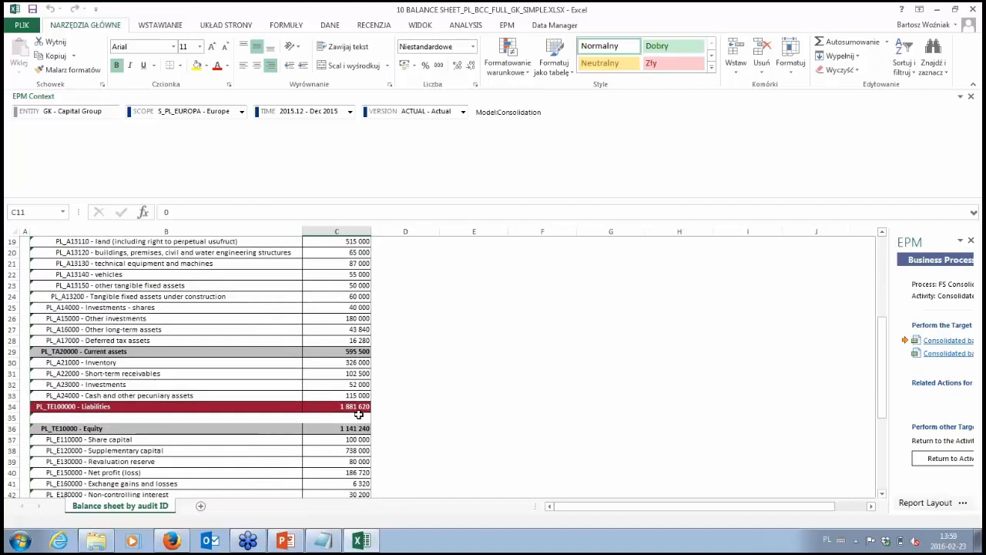
scroll(358, 416, "down", 1)
left_click(358, 462)
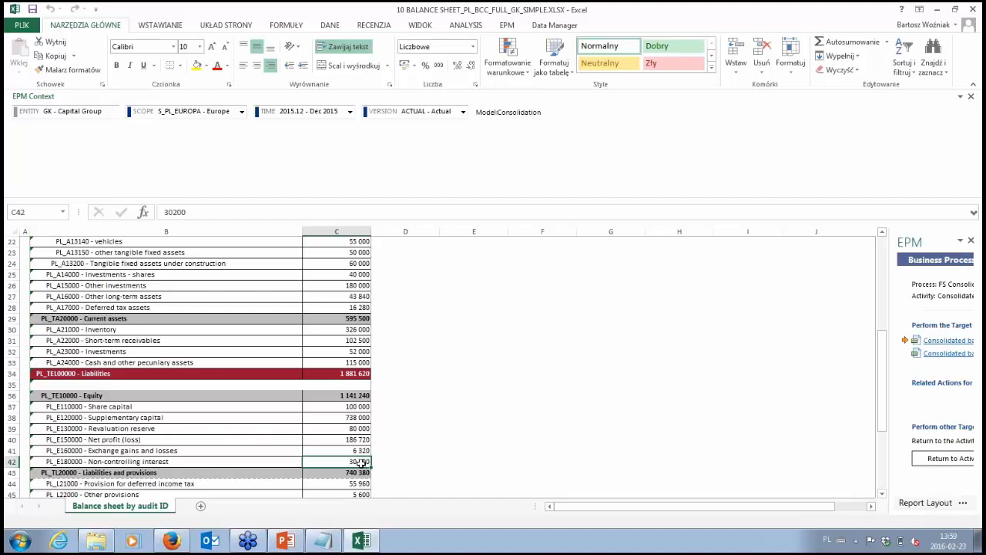
scroll(385, 396, "down", 4)
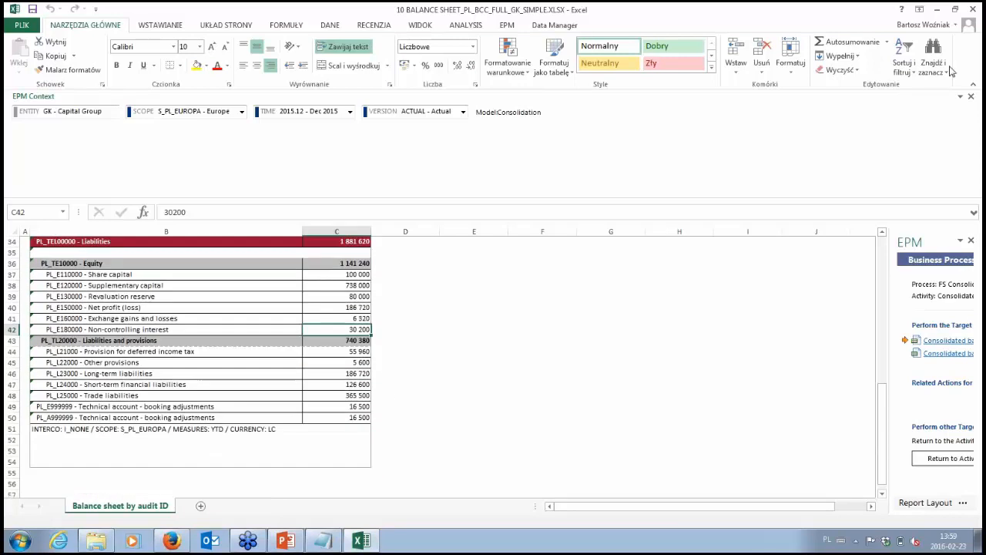
- Close the balance sheet workbook without saving, complete its activity without a comment and return to the activity list
left_click(972, 9)
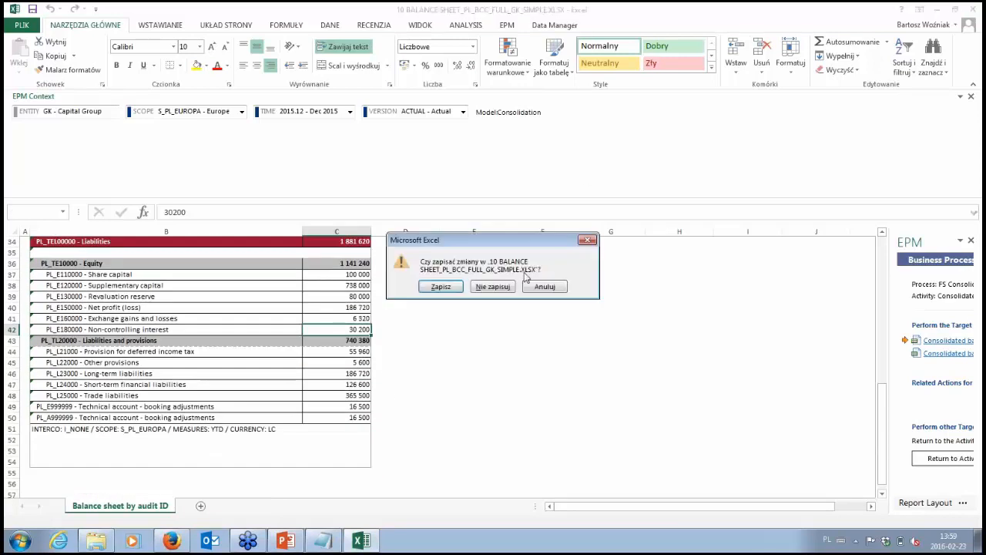
left_click(492, 286)
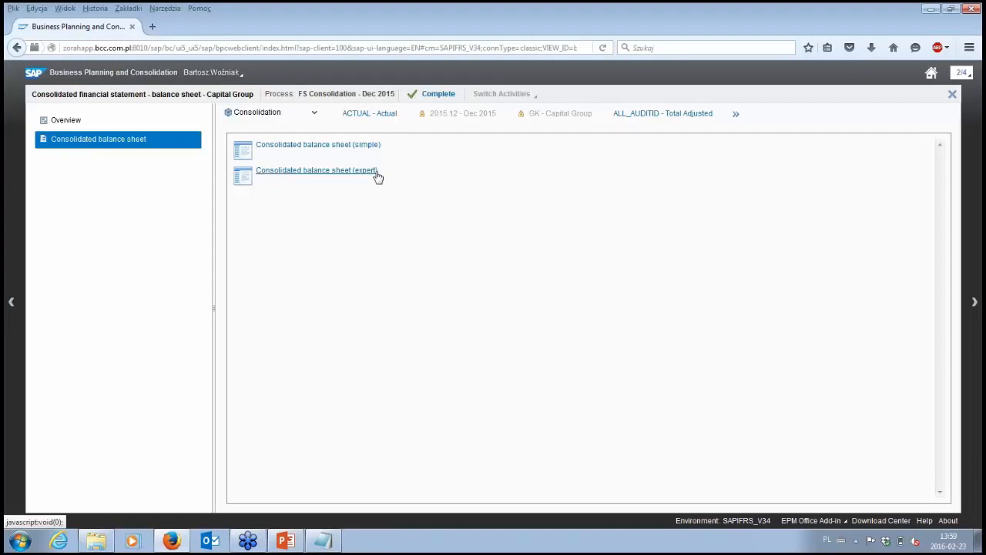
left_click(432, 98)
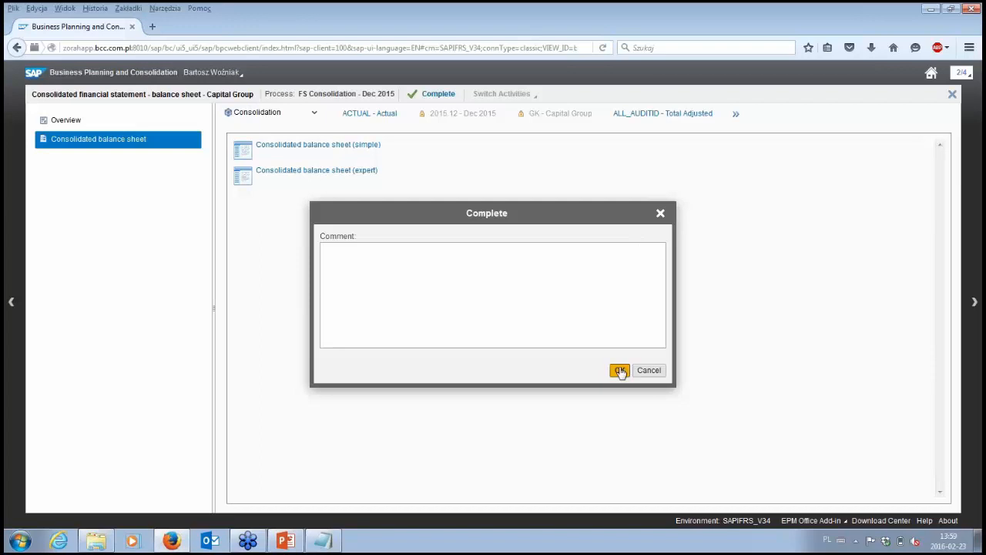
left_click(620, 371)
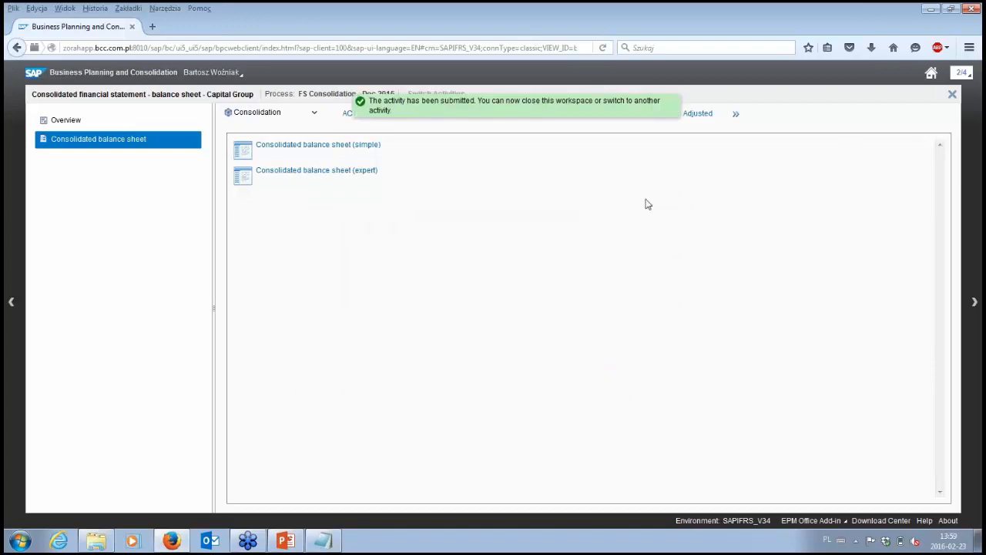
left_click(953, 95)
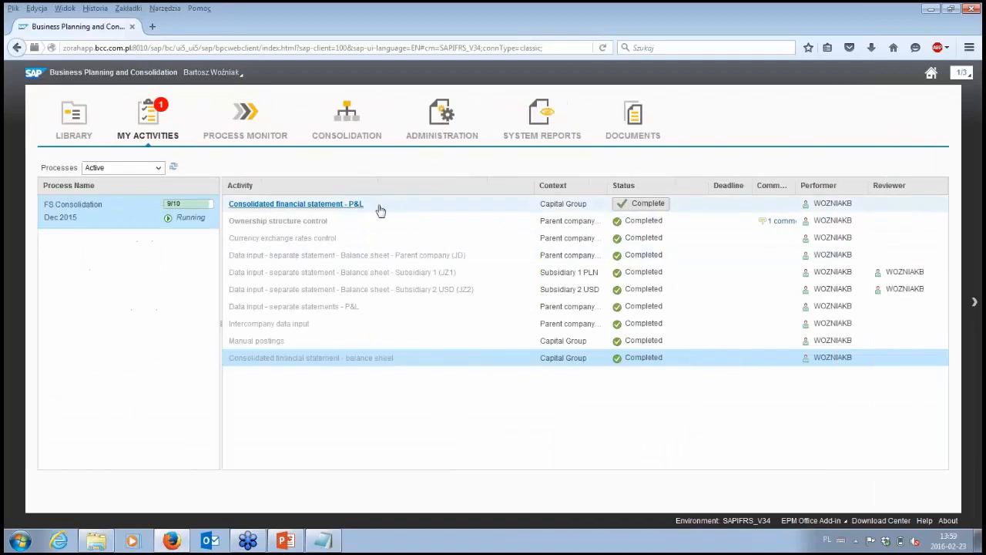
- Open the Consolidated P&L report from the Consolidated financial statement - P&L activity
left_click(351, 205)
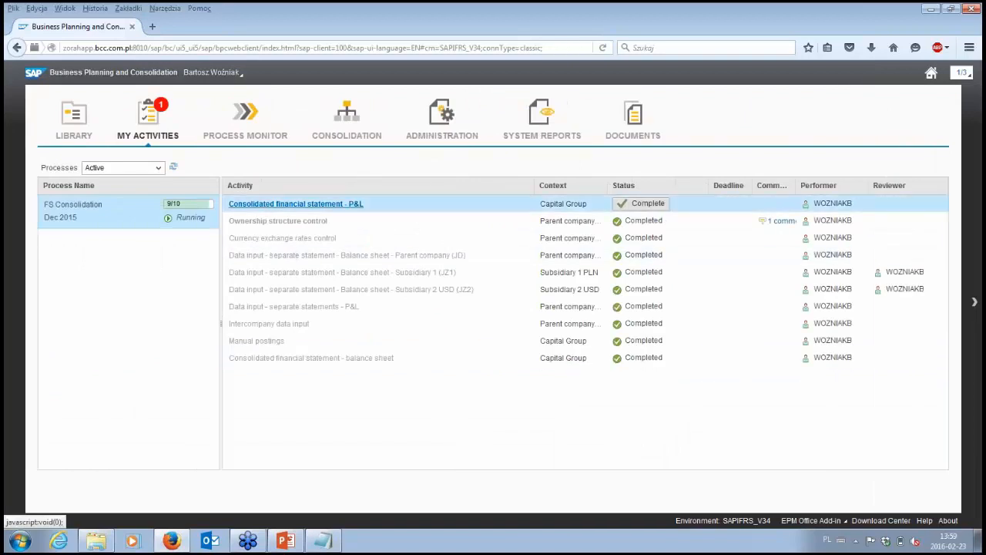
left_click(302, 179)
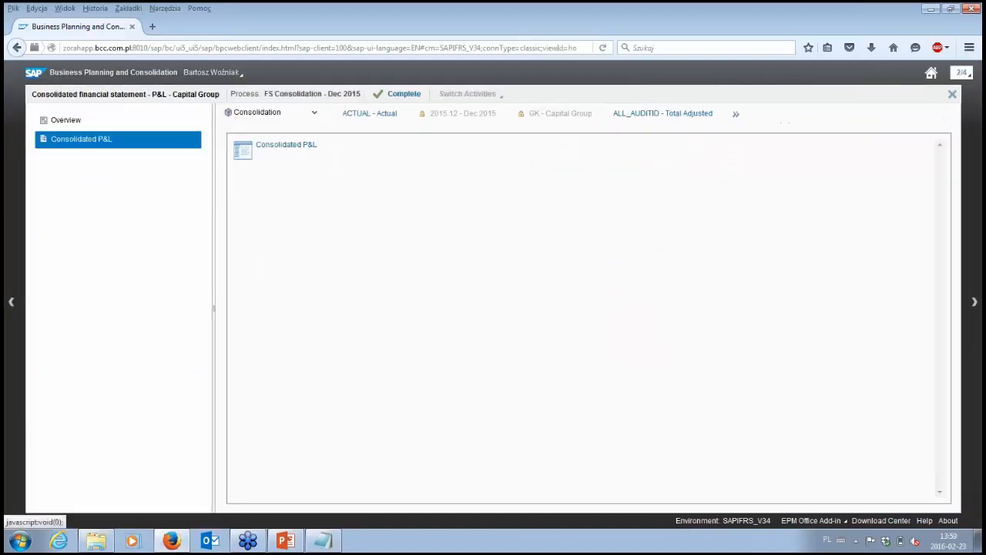
left_click(302, 149)
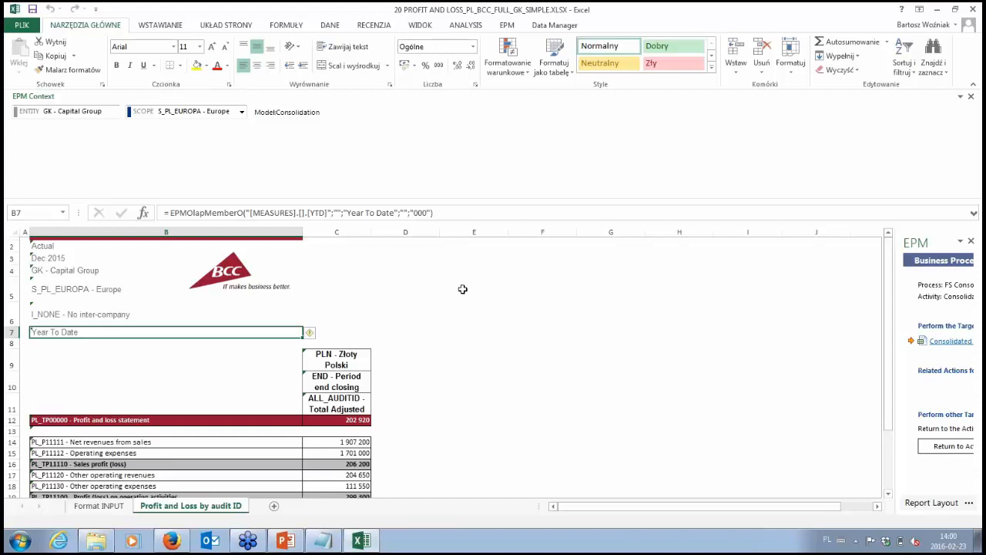
- Review the profit and loss report's account lines, statement total and header members for entity, scope, intercompany, currency and flow
scroll(462, 296, "down", 2)
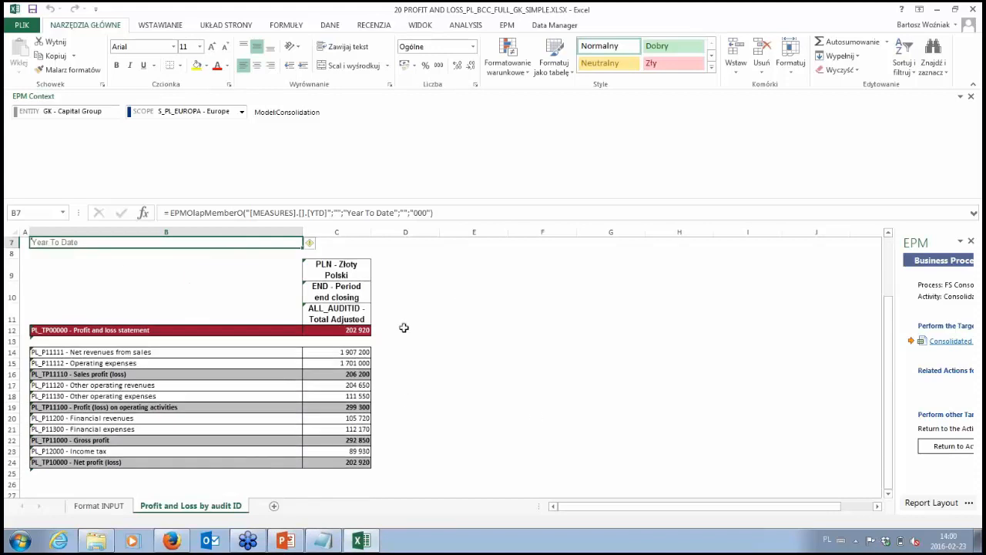
mouse_move(222, 350)
left_mouse_down()
mouse_move(352, 367)
mouse_move(371, 484)
mouse_move(368, 464)
left_mouse_up()
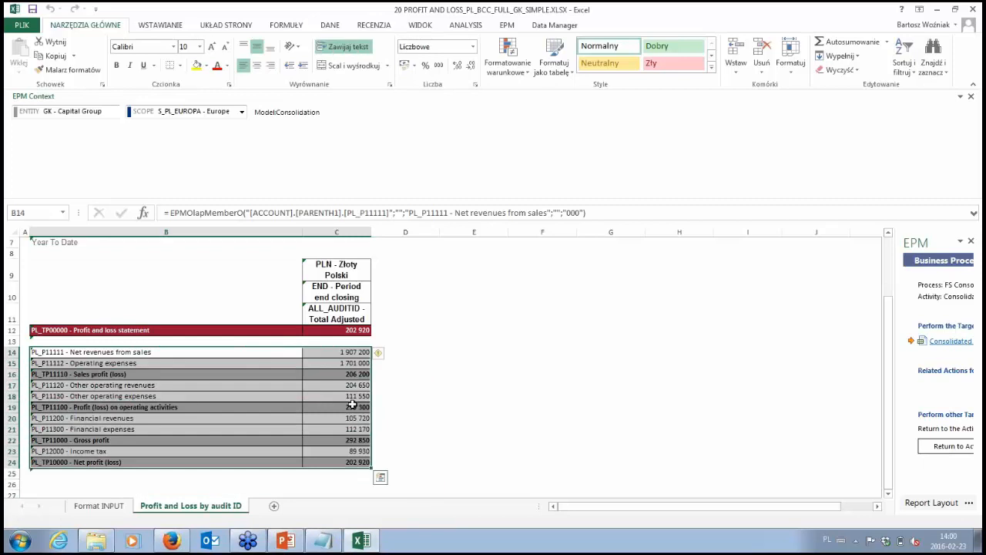
left_click(314, 330)
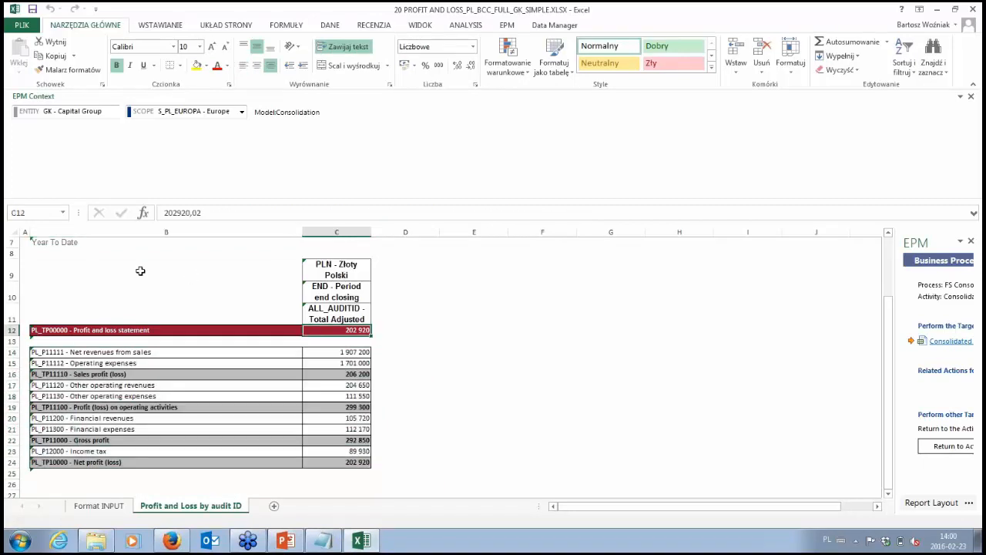
scroll(136, 266, "up", 1)
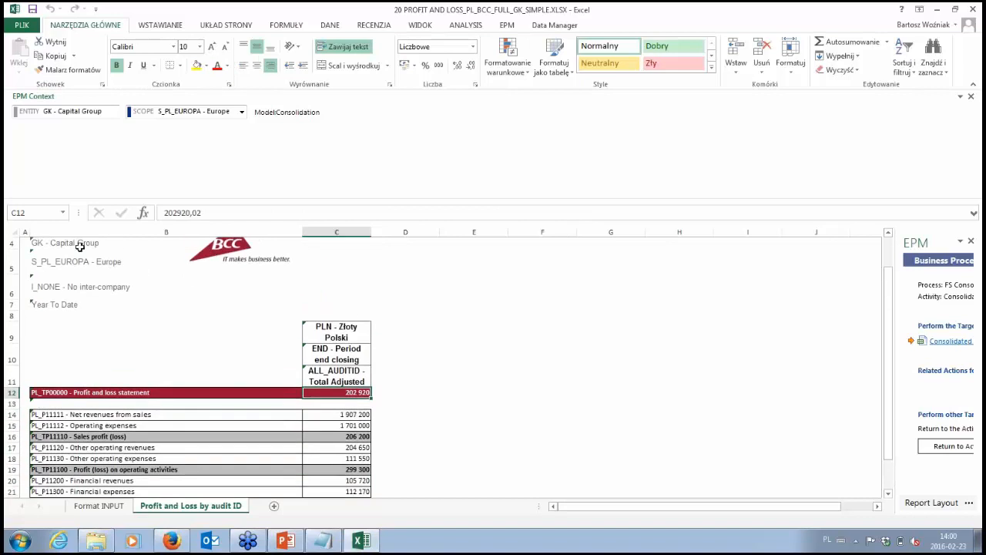
left_click_drag(80, 245, 262, 306)
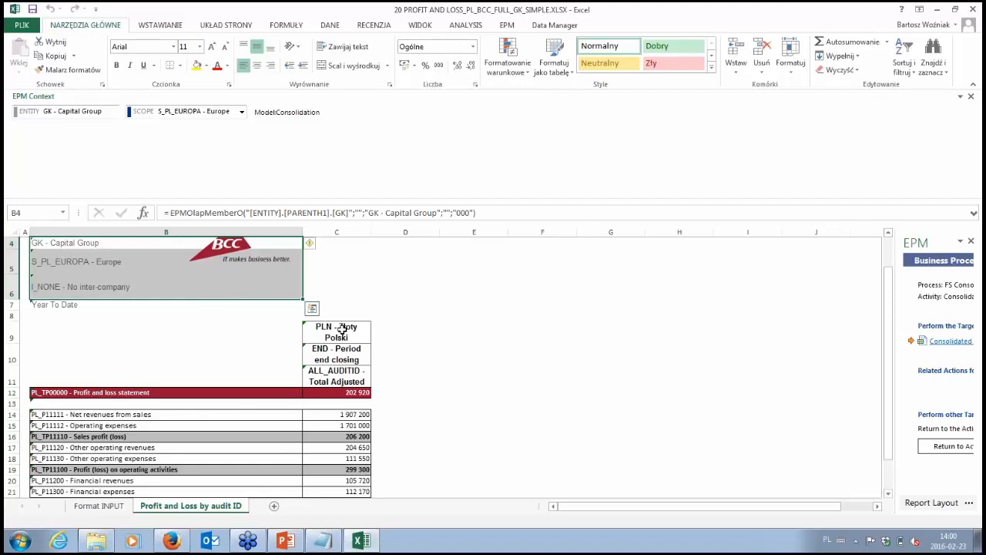
left_click_drag(242, 324, 374, 487)
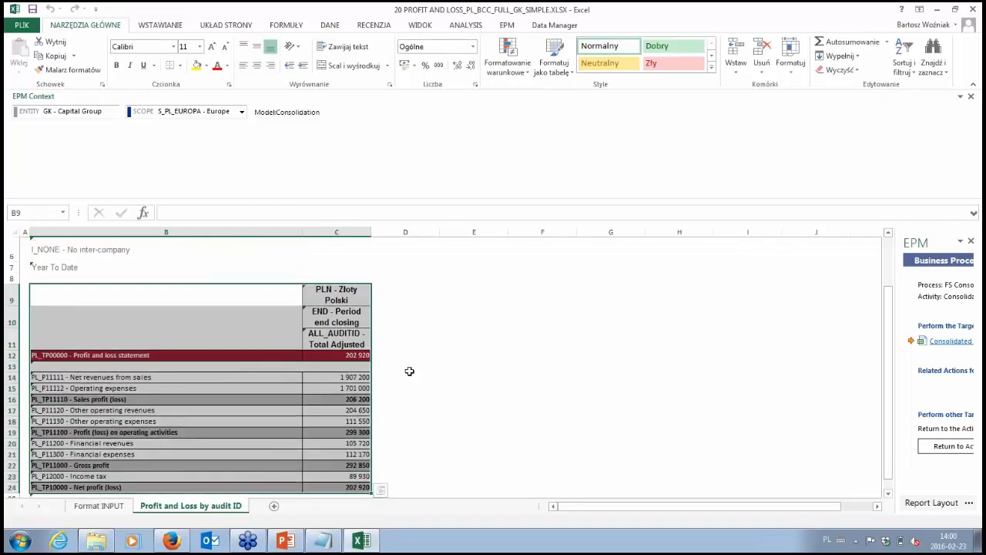
left_click(378, 294)
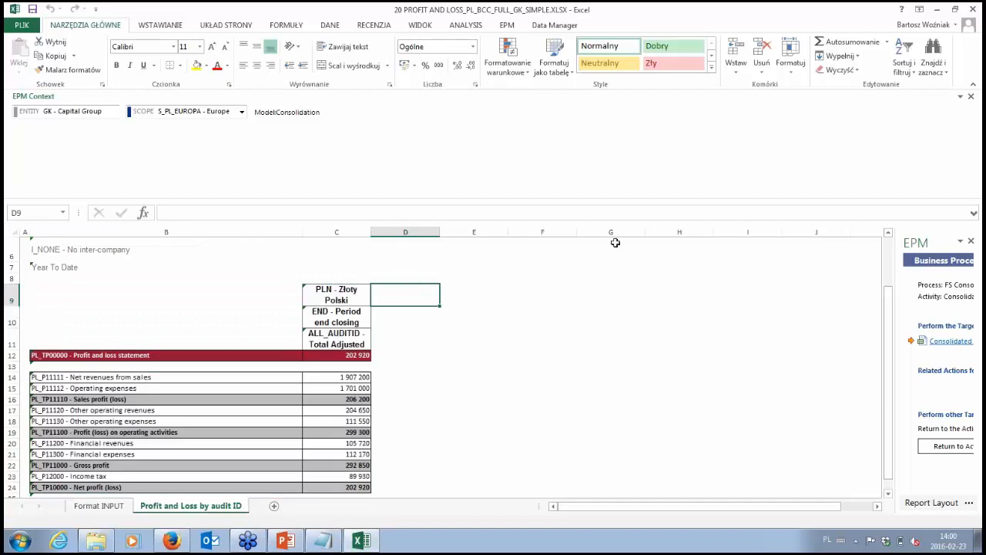
- Close the profit and loss workbook without saving and complete the Consolidated financial statement - P&L activity without a comment
left_click(975, 11)
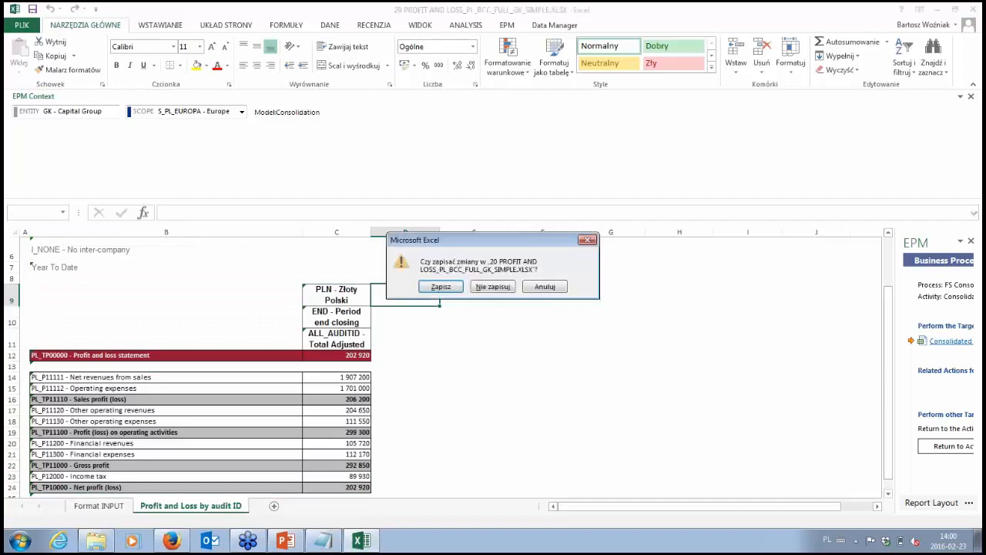
left_click(492, 287)
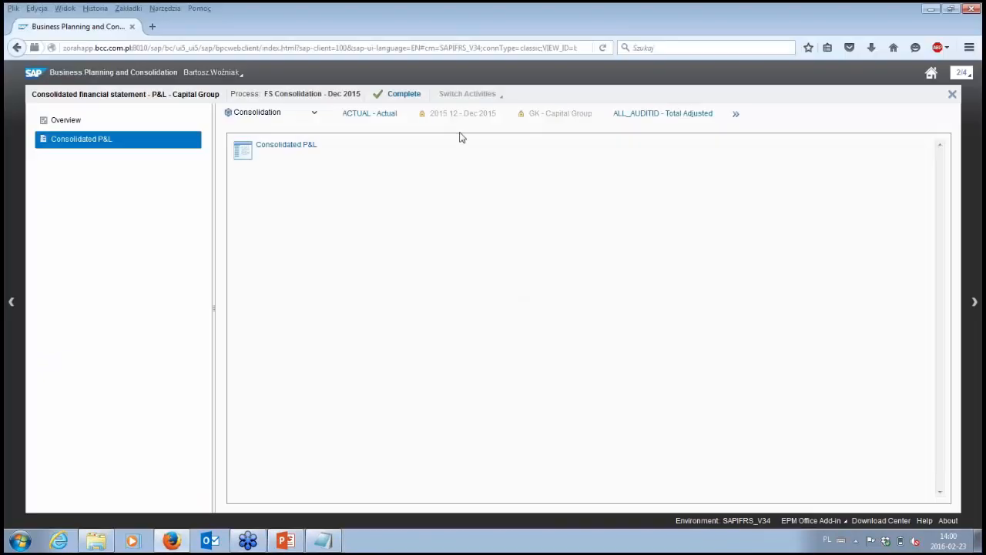
left_click(406, 103)
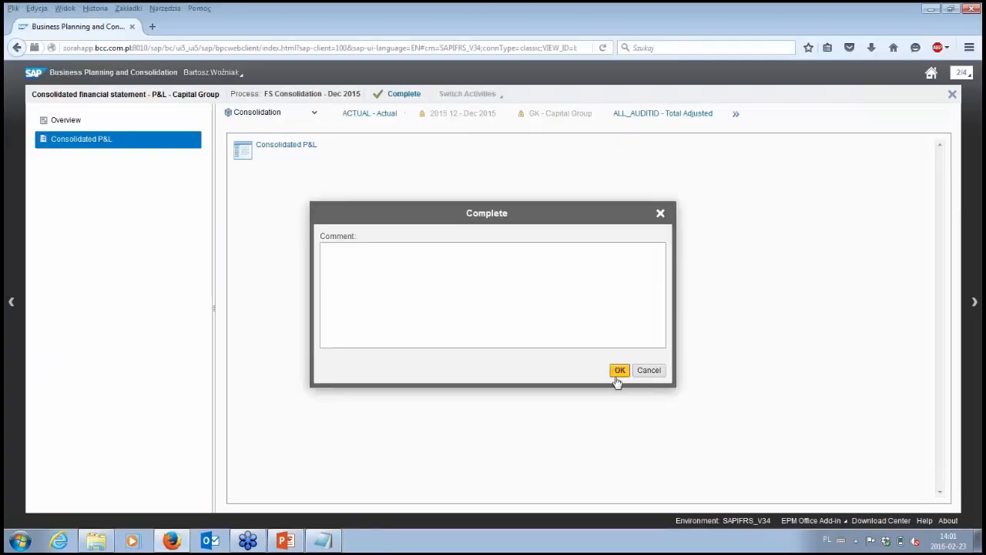
left_click(620, 371)
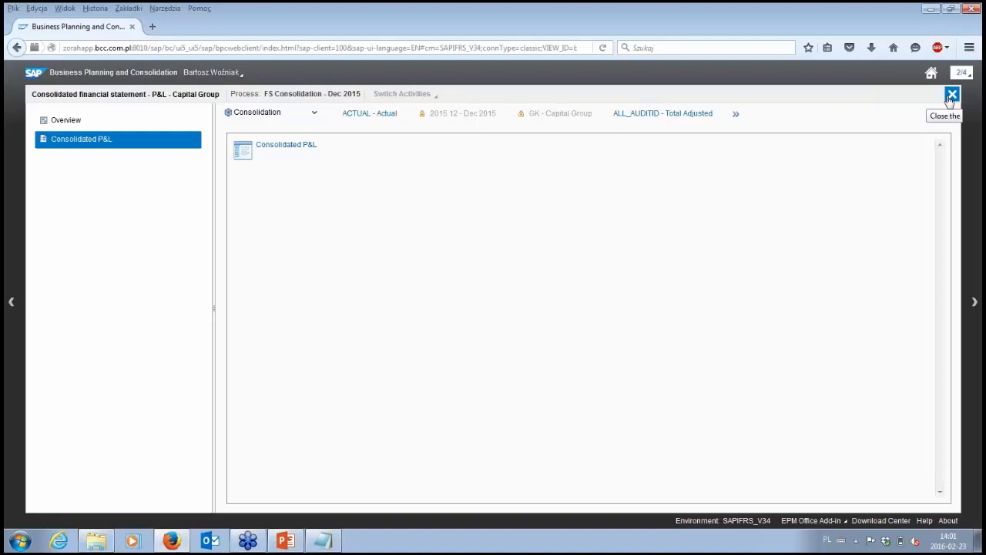
- Close the P&L activity and check the status details of the FS Consolidation Dec 2015 process in the activity list
left_click(951, 98)
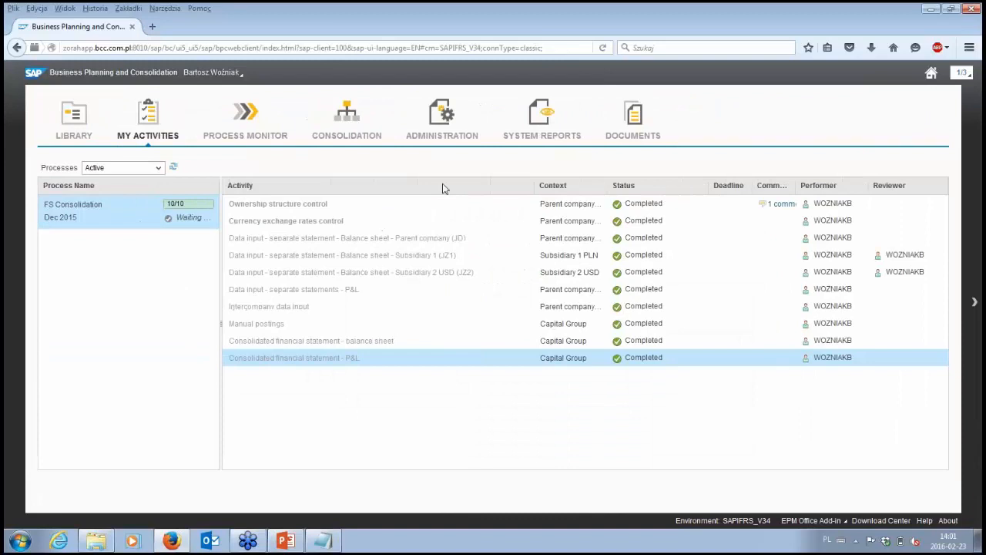
left_click(127, 216)
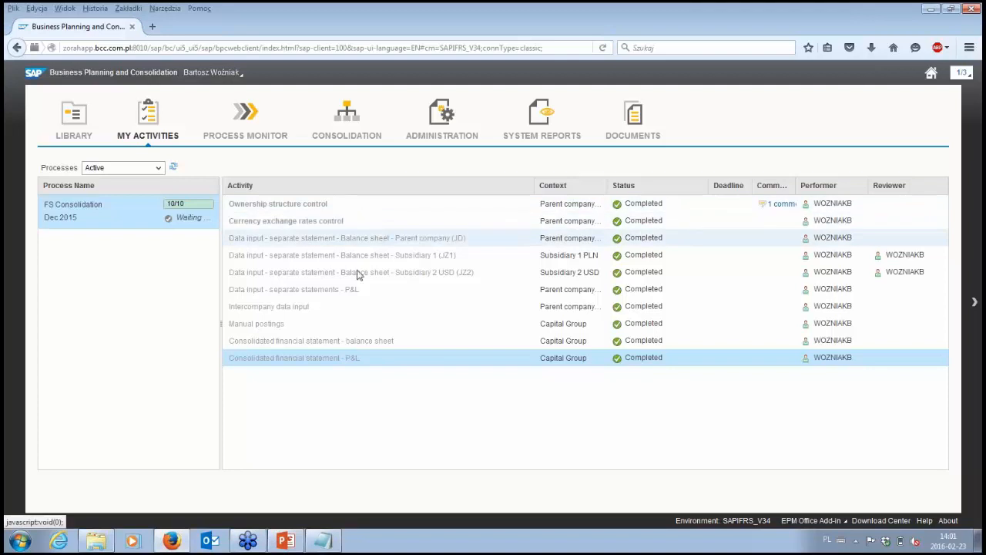
left_click(439, 142)
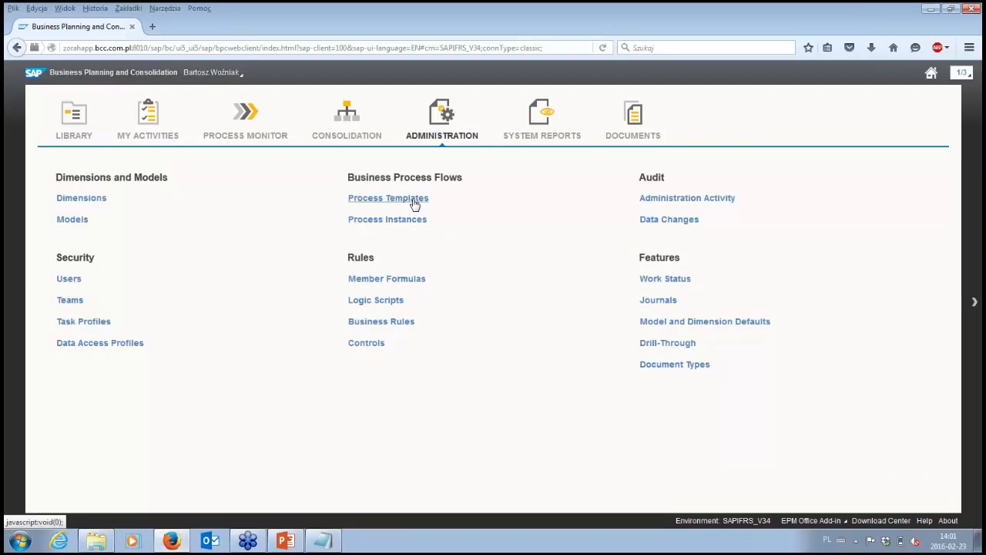
left_click(245, 138)
left_click(153, 136)
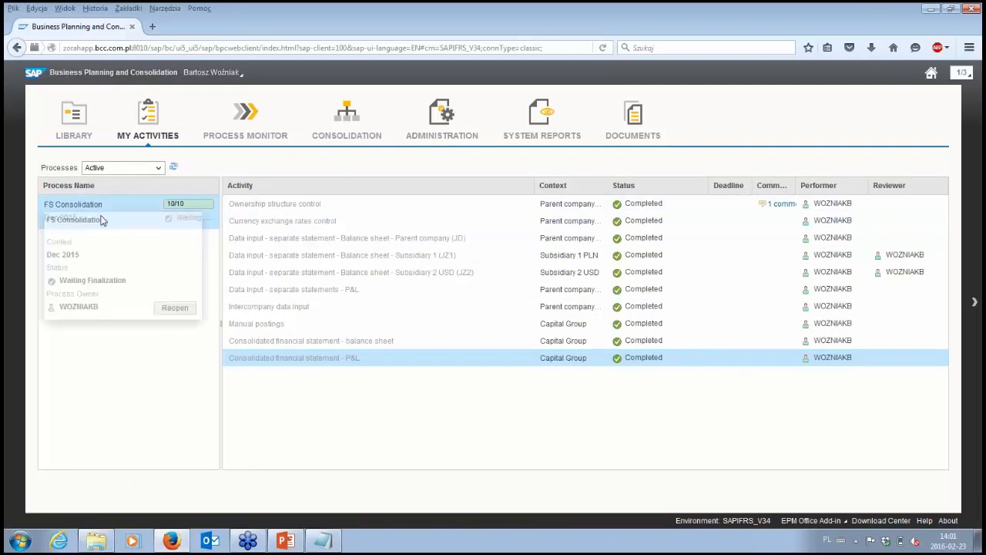
mouse_move(131, 211)
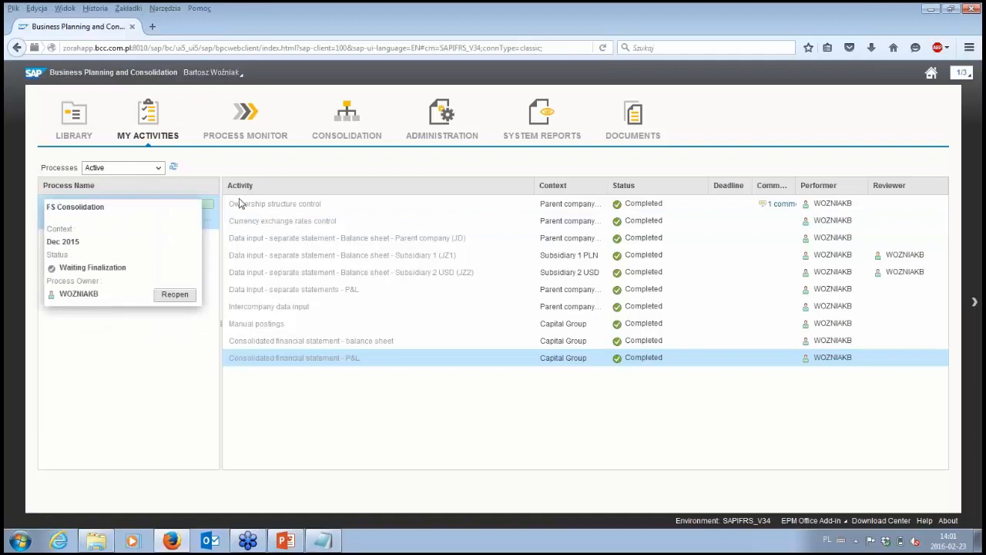
- Open the process instances administration and begin a new instance based on the DEMO_V08 process
left_click(437, 138)
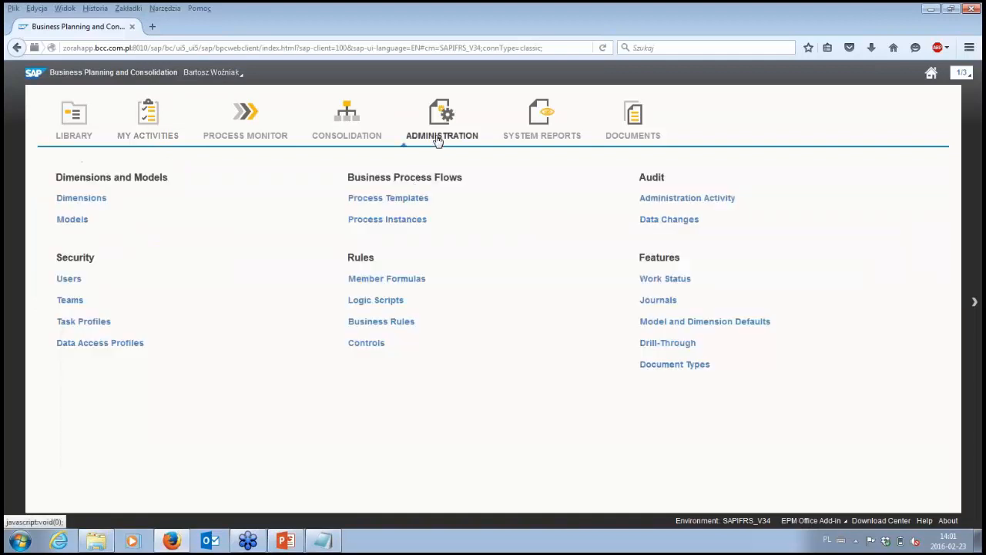
left_click(411, 220)
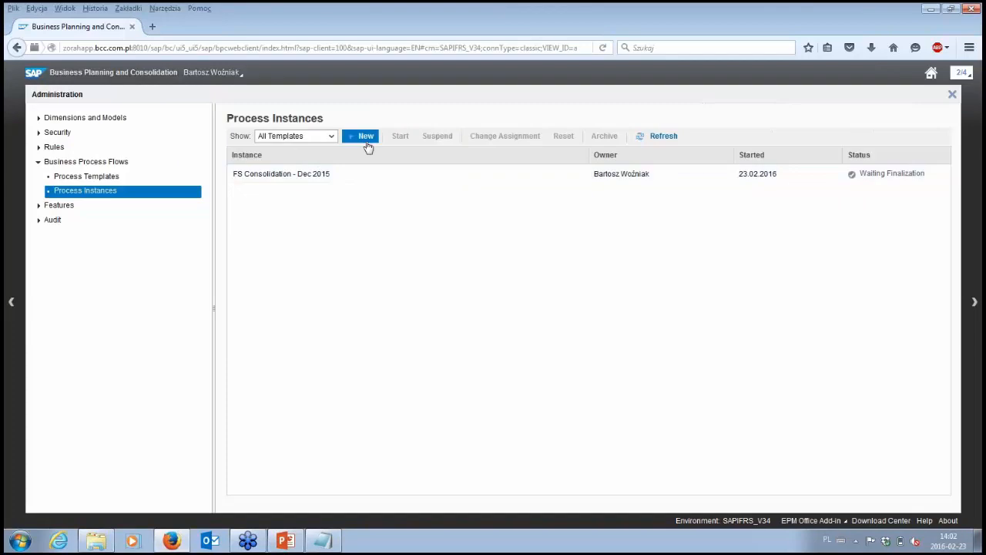
left_click(366, 138)
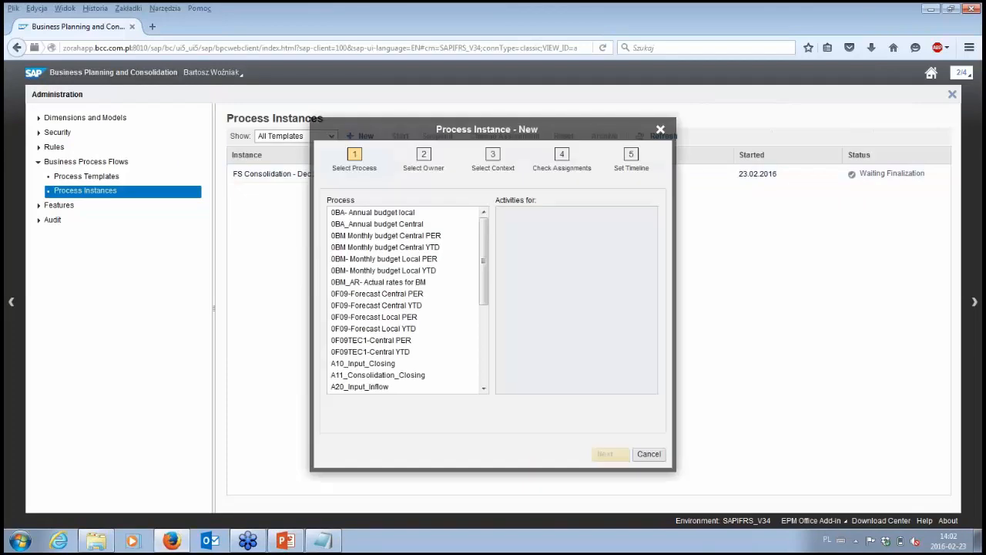
scroll(422, 316, "down", 4)
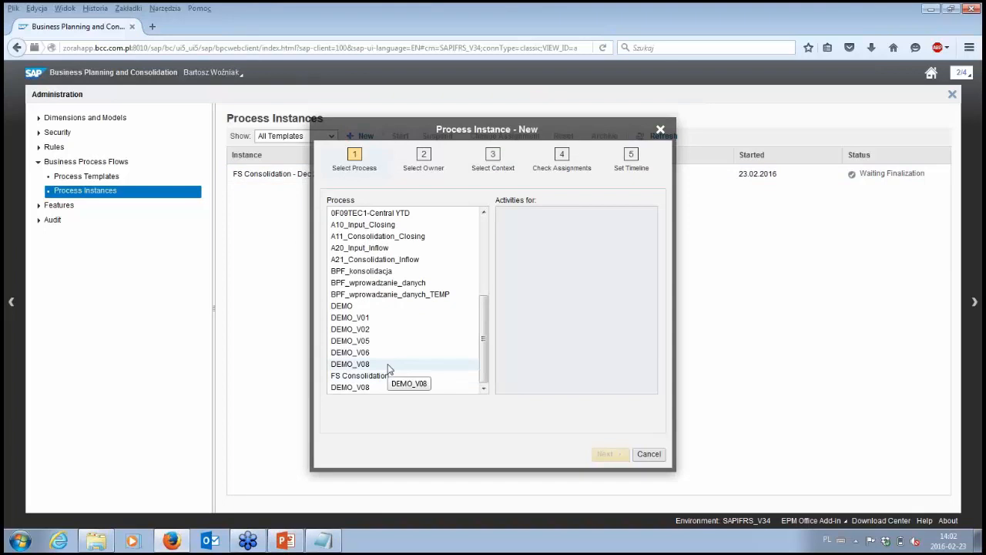
left_click(388, 367)
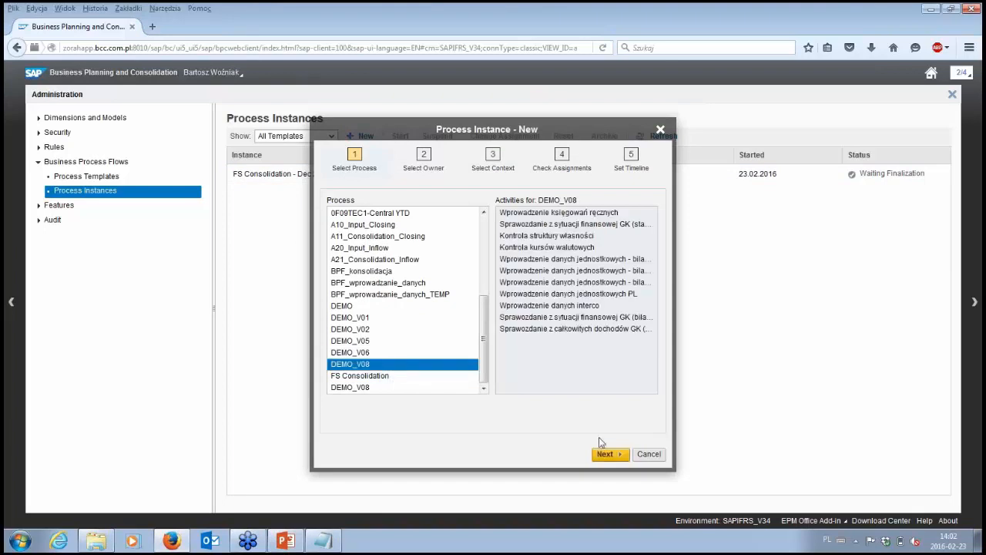
left_click(605, 456)
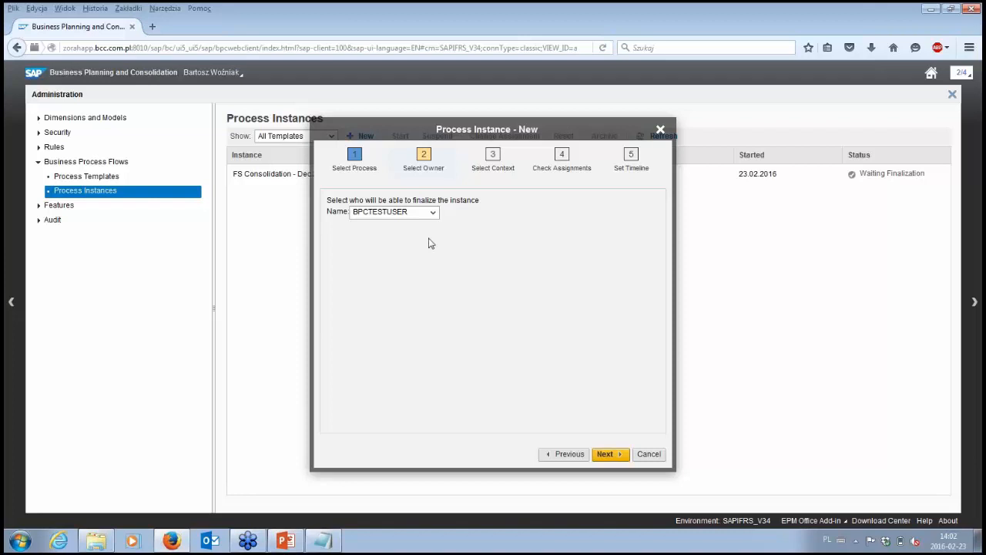
- Assign the logged-in user as the owner who can finalize the new instance and continue to its context
left_click(433, 214)
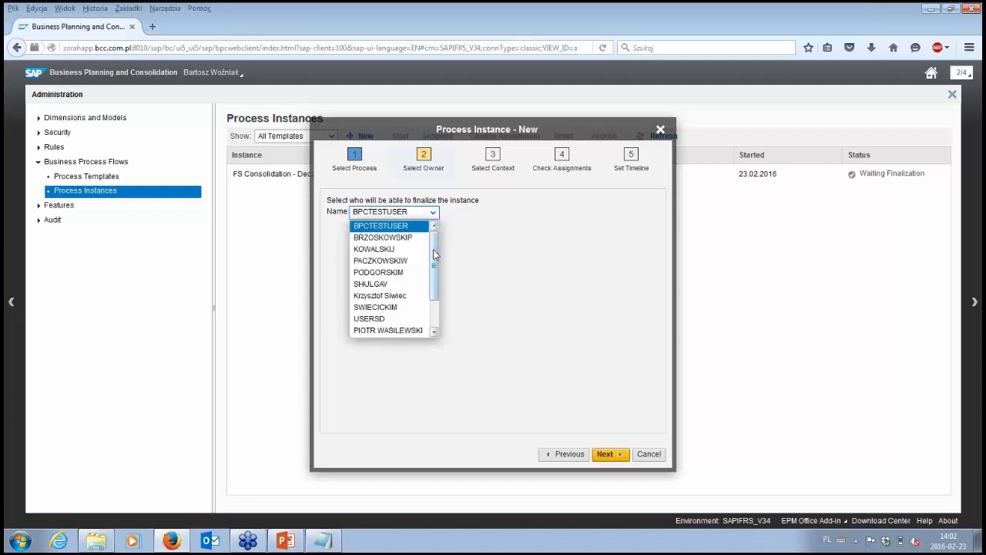
scroll(433, 257, "down", 1)
scroll(433, 256, "down", 3)
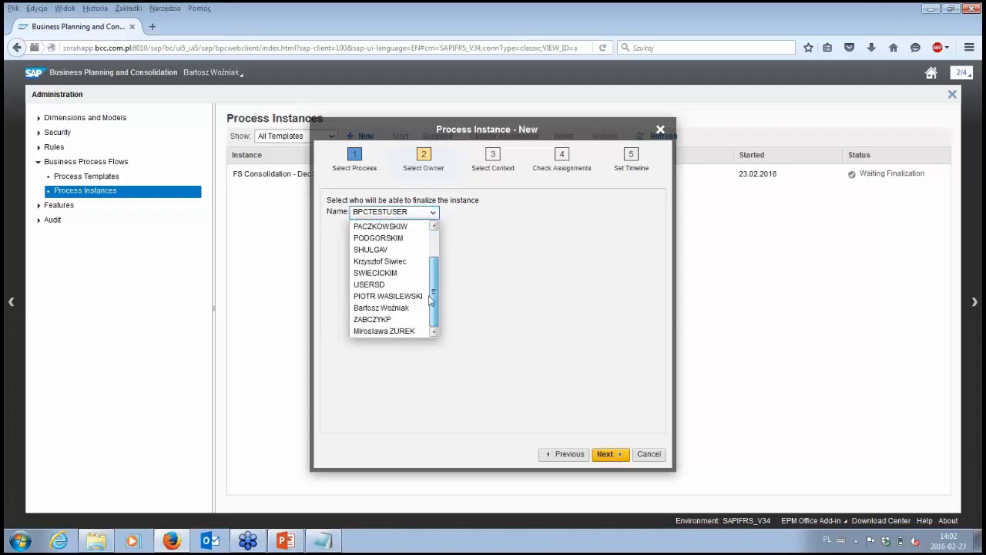
left_click(414, 312)
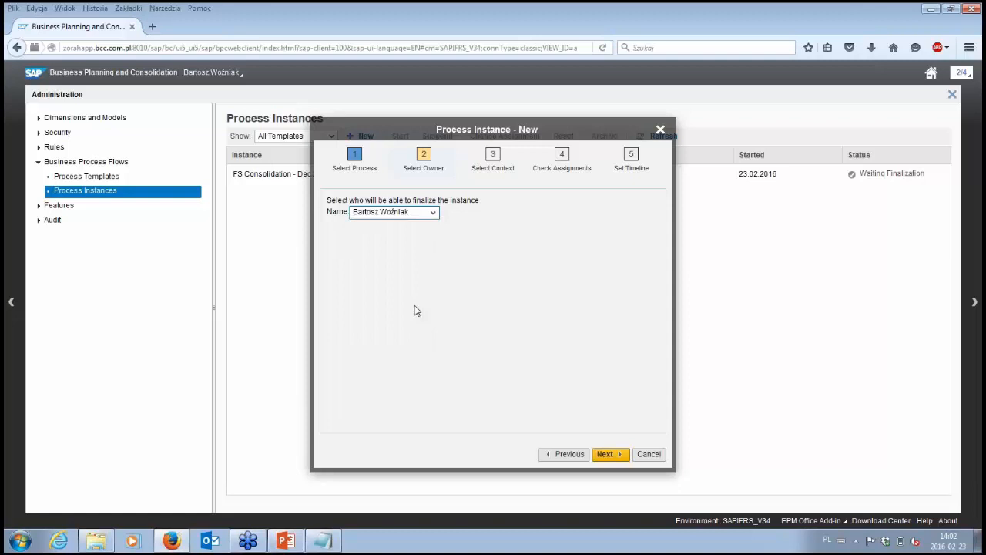
left_click(605, 454)
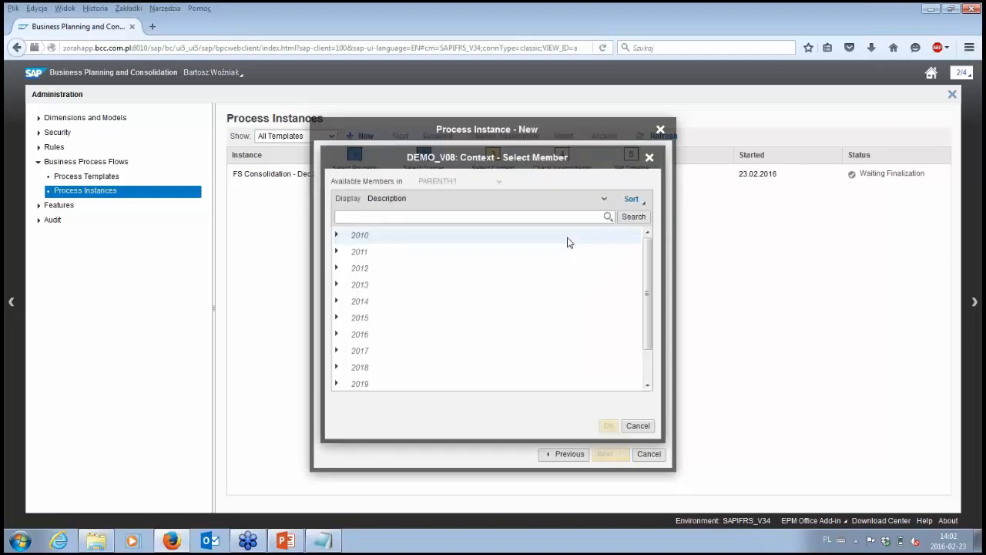
- Set the new instance's time context to Dec 2015, from Q4 2015, and continue to the assignments
left_click(336, 319)
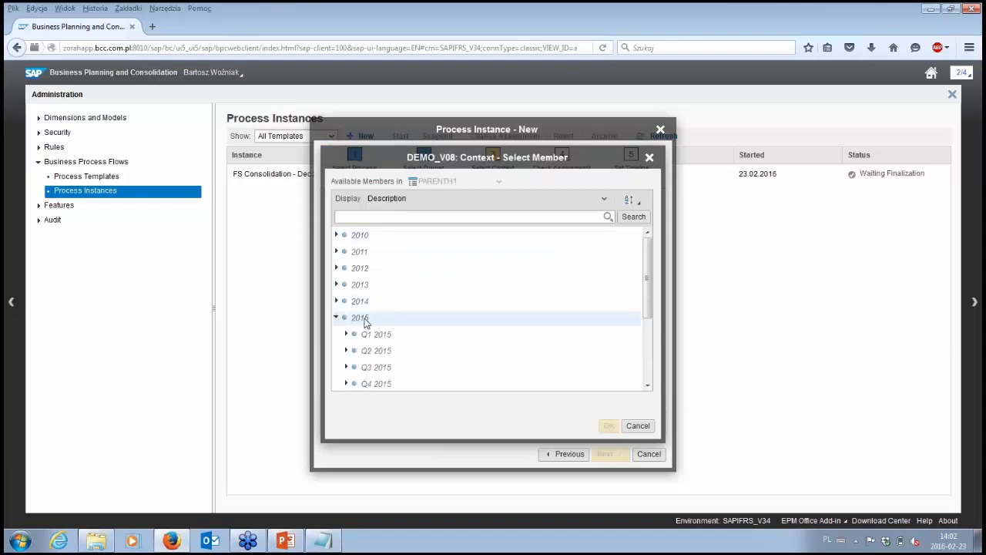
scroll(366, 323, "down", 3)
left_click(347, 328)
scroll(352, 328, "up", 3)
scroll(410, 327, "down", 2)
left_click(410, 379)
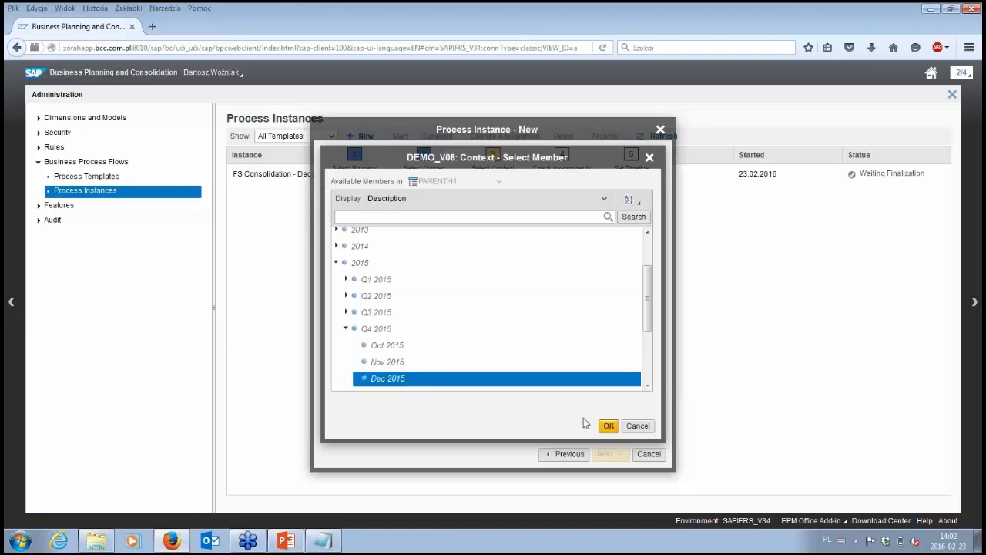
left_click(608, 427)
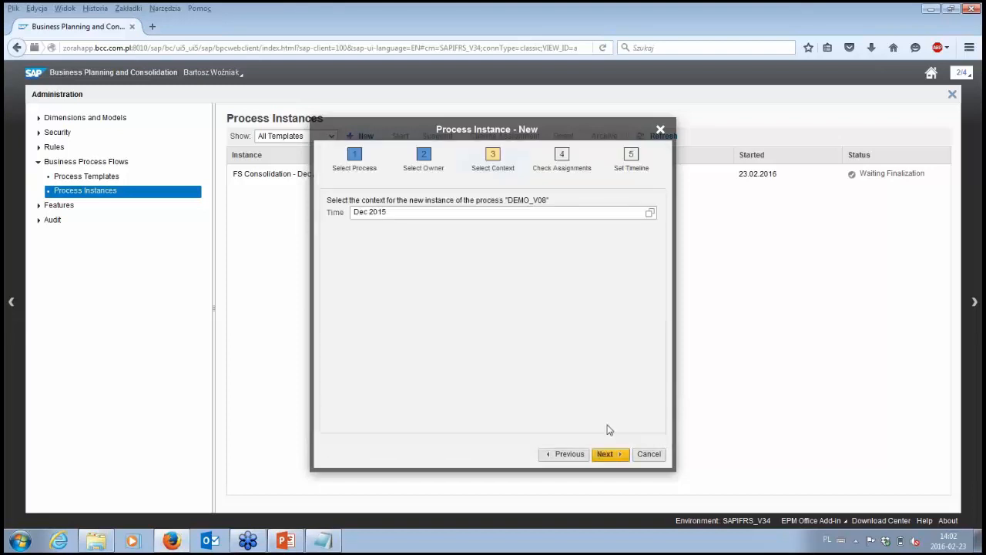
left_click(608, 454)
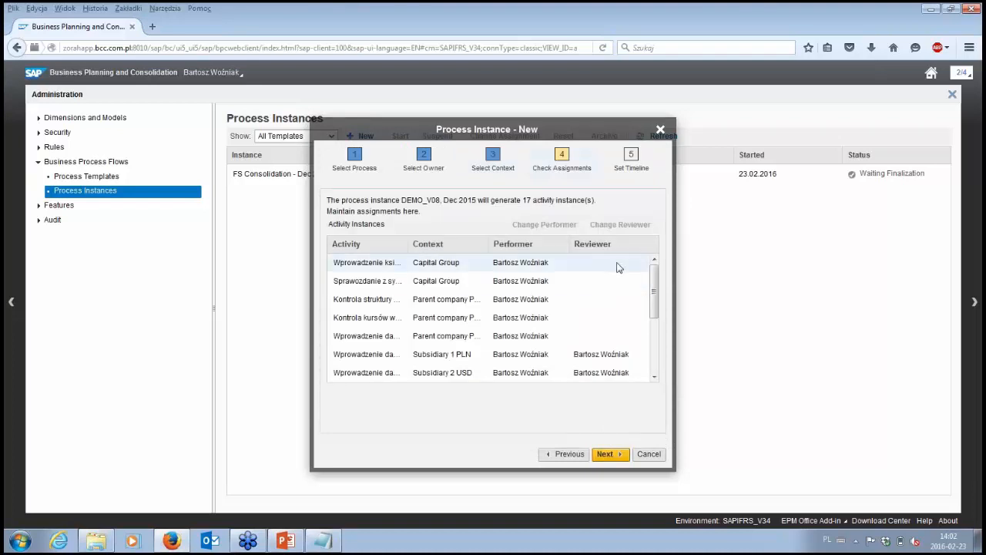
- Accept the activity assignments, set the process instance to start immediately with deadlines enabled, and finish creating it
left_click(608, 455)
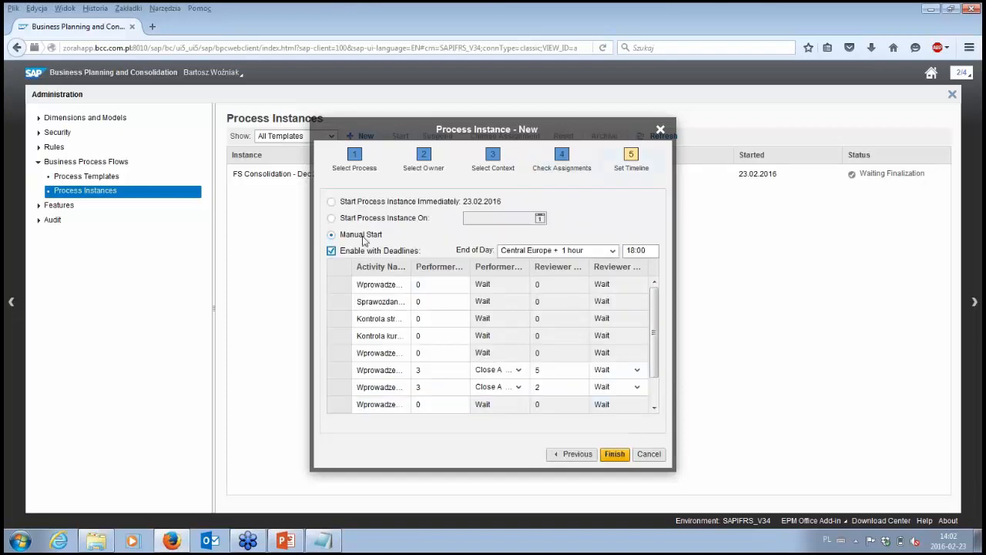
left_click(369, 204)
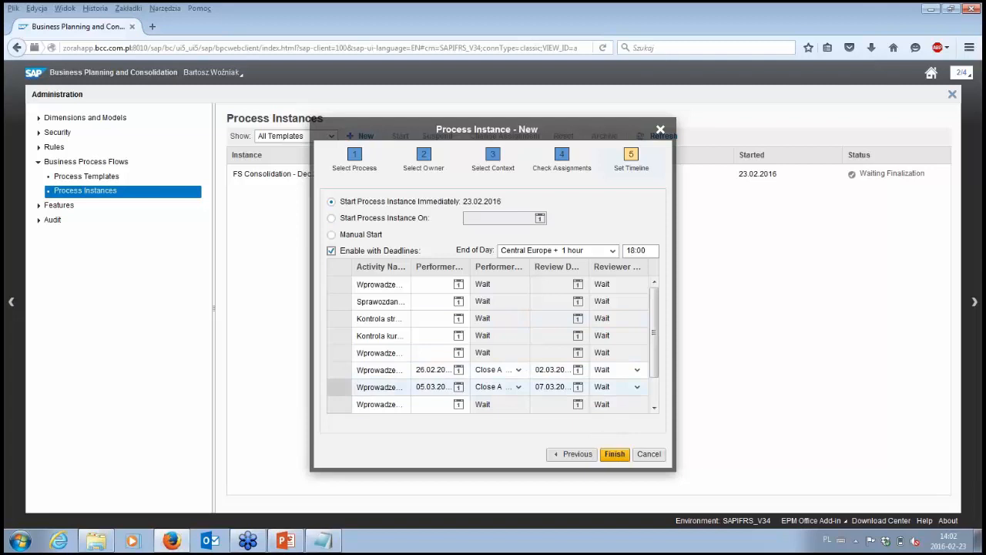
left_click(615, 454)
left_click(616, 454)
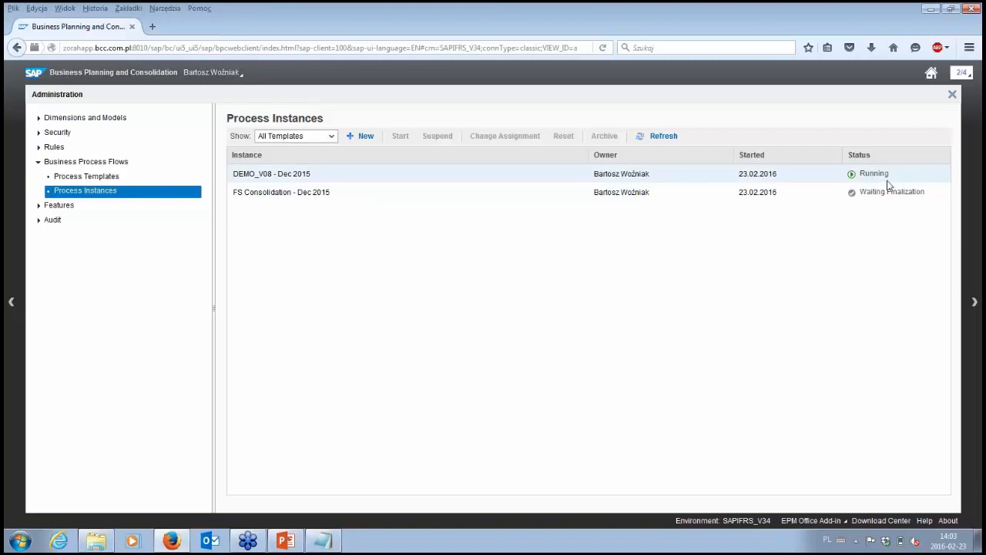
- Return to the home page, refresh the list of own activities and display those of the DEMO_V08 Dec 2015 process
left_click(931, 75)
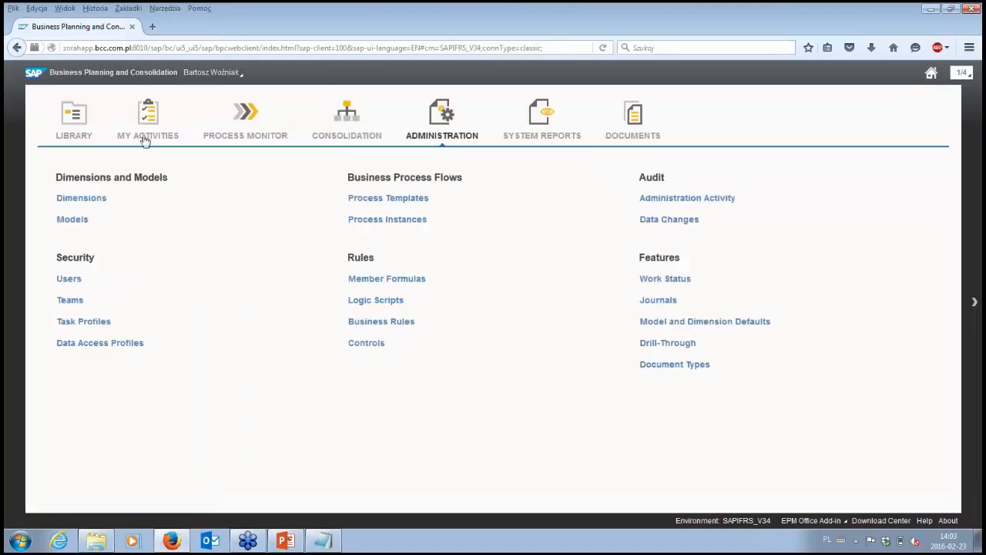
left_click(146, 136)
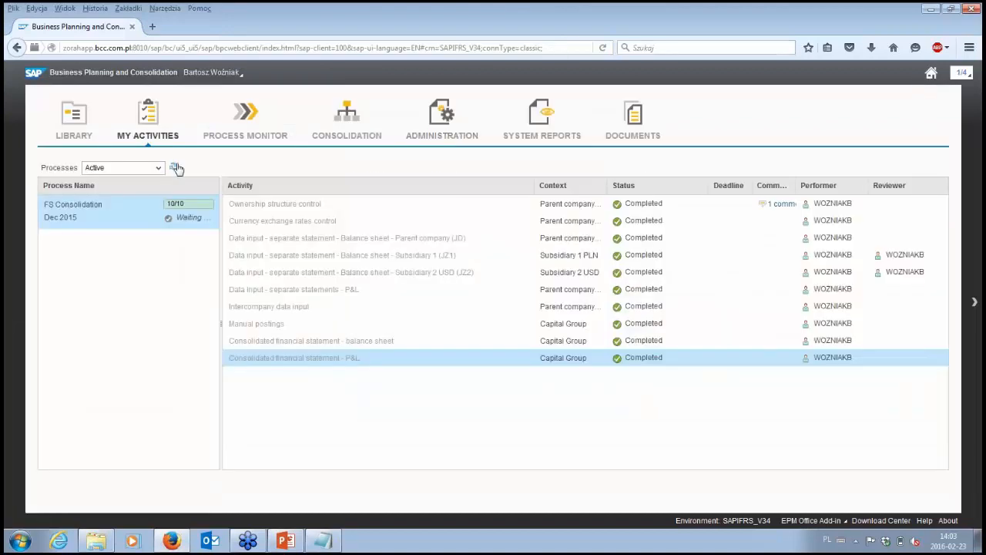
left_click(173, 166)
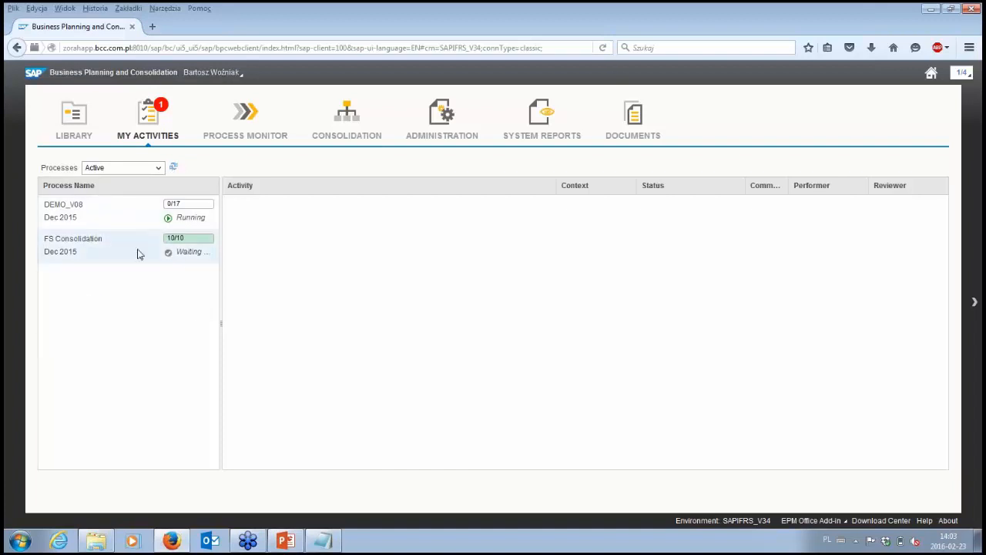
left_click(111, 216)
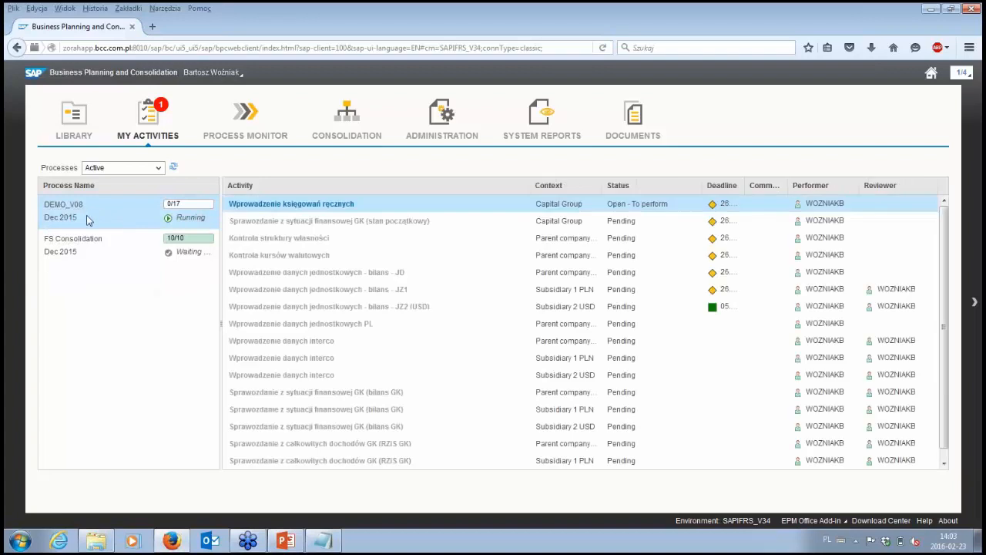